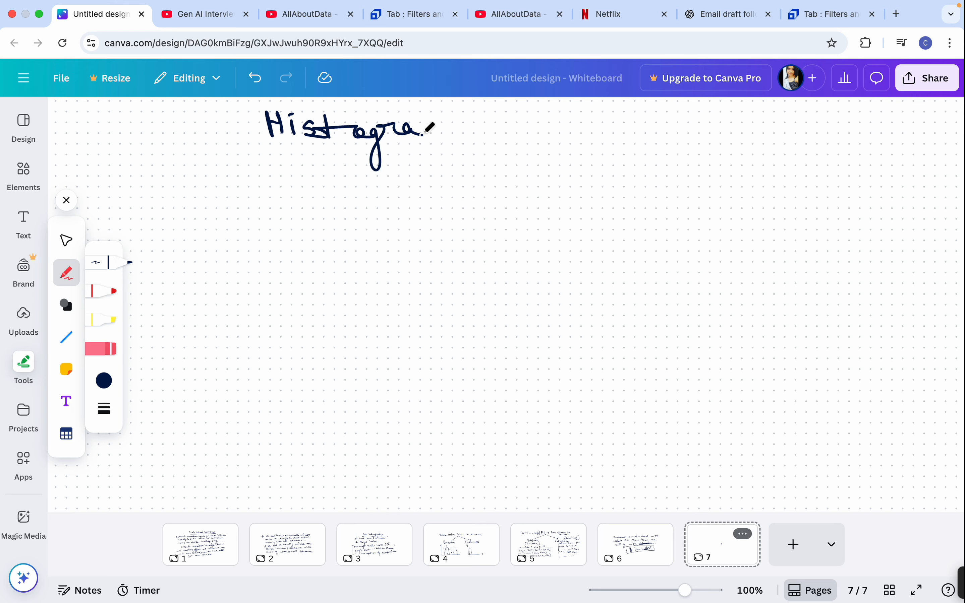
# Complete the handwritten title "Histograms in Tableau" and underline both "Histograms" and "Tableau"
pyautogui.moveTo(499, 125)
pyautogui.mouseDown()
pyautogui.moveTo(501, 136)
pyautogui.moveTo(498, 116)
pyautogui.moveTo(538, 135)
pyautogui.moveTo(606, 119)
pyautogui.mouseUp()
pyautogui.moveTo(580, 118)
pyautogui.mouseDown()
pyautogui.moveTo(581, 142)
pyautogui.moveTo(620, 140)
pyautogui.moveTo(642, 121)
pyautogui.moveTo(719, 123)
pyautogui.mouseUp()
pyautogui.moveTo(278, 146); pyautogui.dragTo(463, 144)
pyautogui.moveTo(556, 156); pyautogui.dragTo(706, 160)
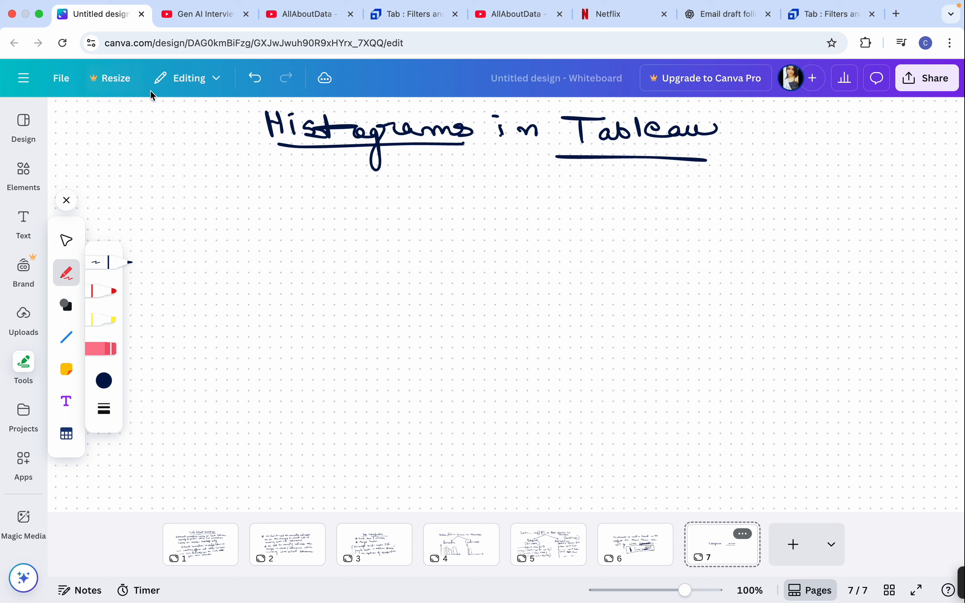
# Handwrite "Histogram" below the title, followed by an arrow pointing away from the word
pyautogui.moveTo(195, 179)
pyautogui.mouseDown()
pyautogui.moveTo(198, 224)
pyautogui.moveTo(212, 199)
pyautogui.mouseUp()
pyautogui.moveTo(213, 188)
pyautogui.mouseDown()
pyautogui.moveTo(213, 218)
pyautogui.moveTo(247, 198)
pyautogui.moveTo(244, 214)
pyautogui.mouseUp()
pyautogui.click(227, 189)
pyautogui.moveTo(264, 182)
pyautogui.mouseDown()
pyautogui.moveTo(263, 214)
pyautogui.moveTo(288, 196)
pyautogui.moveTo(300, 206)
pyautogui.mouseUp()
pyautogui.moveTo(327, 201)
pyautogui.mouseDown()
pyautogui.moveTo(315, 209)
pyautogui.moveTo(355, 204)
pyautogui.moveTo(377, 218)
pyautogui.mouseUp()
pyautogui.moveTo(384, 217)
pyautogui.mouseDown()
pyautogui.moveTo(399, 207)
pyautogui.moveTo(406, 216)
pyautogui.moveTo(494, 208)
pyautogui.mouseUp()
pyautogui.moveTo(487, 203); pyautogui.dragTo(492, 219)
# Sketch a histogram beside the arrow, with two arrowed axes and five adjoining vertical bars
pyautogui.moveTo(535, 176)
pyautogui.mouseDown()
pyautogui.moveTo(538, 276)
pyautogui.moveTo(615, 320)
pyautogui.moveTo(790, 319)
pyautogui.moveTo(756, 333)
pyautogui.mouseUp()
pyautogui.moveTo(519, 192); pyautogui.dragTo(545, 188)
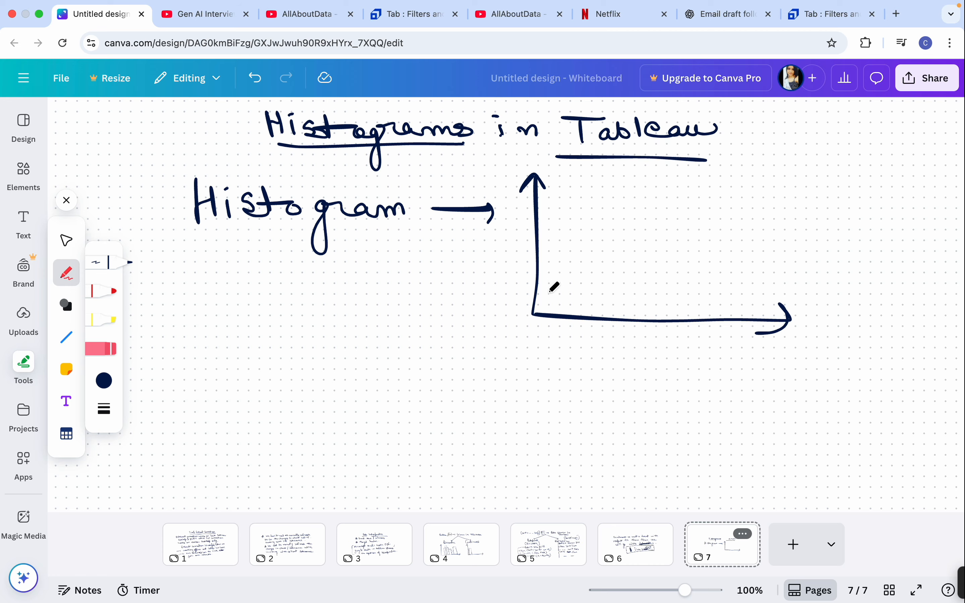
pyautogui.moveTo(554, 320)
pyautogui.mouseDown()
pyautogui.moveTo(556, 260)
pyautogui.moveTo(577, 207)
pyautogui.moveTo(573, 326)
pyautogui.mouseUp()
pyautogui.moveTo(578, 218)
pyautogui.mouseDown()
pyautogui.moveTo(582, 182)
pyautogui.moveTo(603, 203)
pyautogui.moveTo(598, 325)
pyautogui.moveTo(622, 267)
pyautogui.moveTo(622, 319)
pyautogui.mouseUp()
pyautogui.moveTo(622, 235)
pyautogui.mouseDown()
pyautogui.moveTo(650, 238)
pyautogui.moveTo(652, 328)
pyautogui.mouseUp()
pyautogui.moveTo(623, 235)
pyautogui.mouseDown()
pyautogui.moveTo(653, 240)
pyautogui.moveTo(674, 260)
pyautogui.moveTo(681, 337)
pyautogui.mouseUp()
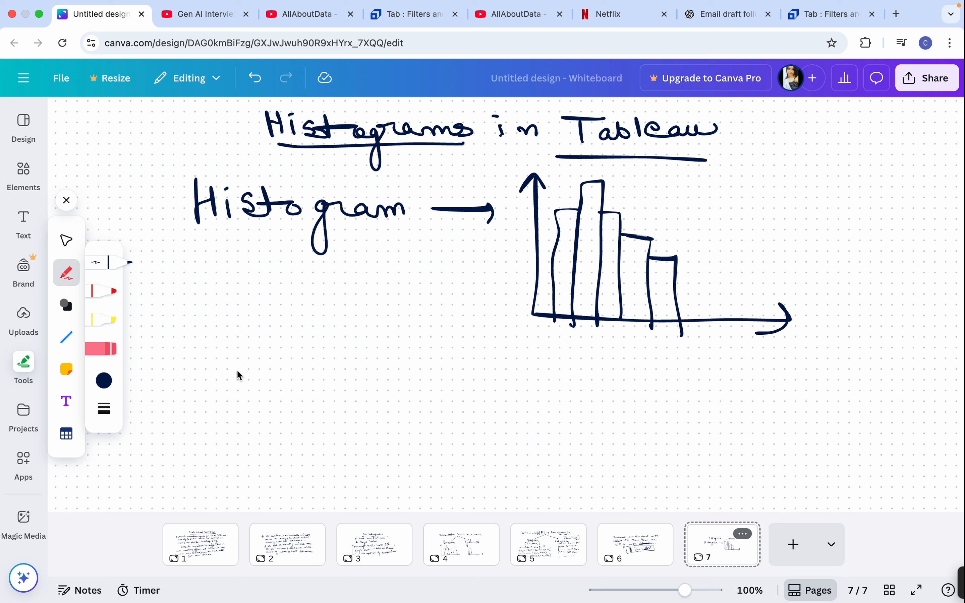
# Handwrite "# Gmat Score" under the word Histogram and draw a horizontal line beneath it
pyautogui.moveTo(179, 287)
pyautogui.mouseDown()
pyautogui.moveTo(172, 314)
pyautogui.moveTo(197, 312)
pyautogui.moveTo(204, 297)
pyautogui.mouseUp()
pyautogui.moveTo(165, 314); pyautogui.dragTo(199, 307)
pyautogui.moveTo(260, 276)
pyautogui.mouseDown()
pyautogui.moveTo(257, 302)
pyautogui.moveTo(292, 291)
pyautogui.moveTo(311, 304)
pyautogui.moveTo(345, 289)
pyautogui.mouseUp()
pyautogui.moveTo(395, 276)
pyautogui.mouseDown()
pyautogui.moveTo(373, 287)
pyautogui.moveTo(462, 282)
pyautogui.moveTo(474, 293)
pyautogui.mouseUp()
pyautogui.moveTo(255, 336); pyautogui.dragTo(442, 324)
# Handwrite the column headings "fees", "distance" and "faculty" below Gmat Score, with a vertical divider after each
pyautogui.moveTo(161, 360)
pyautogui.mouseDown()
pyautogui.moveTo(164, 373)
pyautogui.moveTo(160, 361)
pyautogui.moveTo(197, 346)
pyautogui.moveTo(228, 348)
pyautogui.moveTo(250, 373)
pyautogui.moveTo(252, 494)
pyautogui.mouseUp()
pyautogui.moveTo(279, 351)
pyautogui.mouseDown()
pyautogui.moveTo(280, 361)
pyautogui.moveTo(329, 344)
pyautogui.moveTo(403, 361)
pyautogui.moveTo(421, 497)
pyautogui.mouseUp()
pyautogui.click(403, 368)
pyautogui.moveTo(446, 333); pyautogui.dragTo(449, 353)
pyautogui.moveTo(432, 348)
pyautogui.mouseDown()
pyautogui.moveTo(509, 335)
pyautogui.moveTo(532, 373)
pyautogui.moveTo(523, 375)
pyautogui.mouseUp()
pyautogui.moveTo(553, 319); pyautogui.dragTo(592, 512)
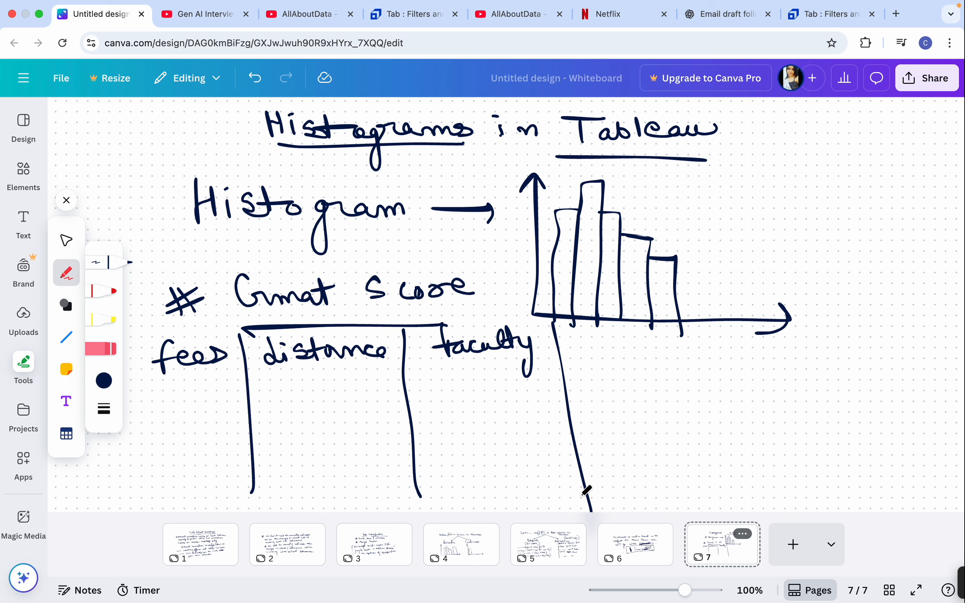
# Add a fourth handwritten column heading "timings" with a vertical divider after it
pyautogui.press('XF86AudioRaiseVolume')
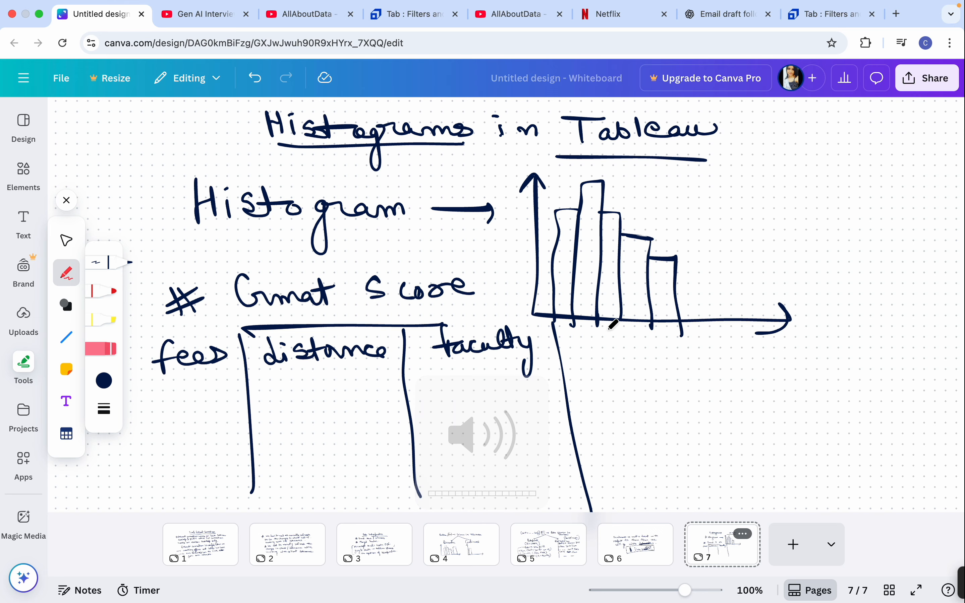
pyautogui.moveTo(579, 333); pyautogui.dragTo(583, 342)
pyautogui.click(593, 334)
pyautogui.moveTo(594, 342)
pyautogui.mouseDown()
pyautogui.moveTo(594, 350)
pyautogui.moveTo(631, 348)
pyautogui.mouseUp()
pyautogui.moveTo(634, 348)
pyautogui.mouseDown()
pyautogui.moveTo(699, 338)
pyautogui.moveTo(693, 345)
pyautogui.mouseUp()
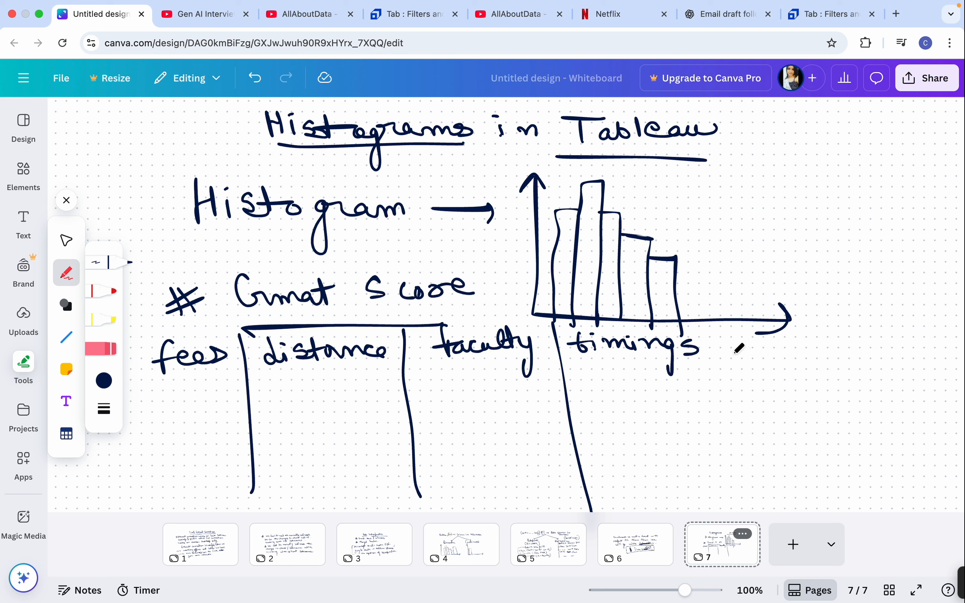
pyautogui.moveTo(711, 327); pyautogui.dragTo(731, 501)
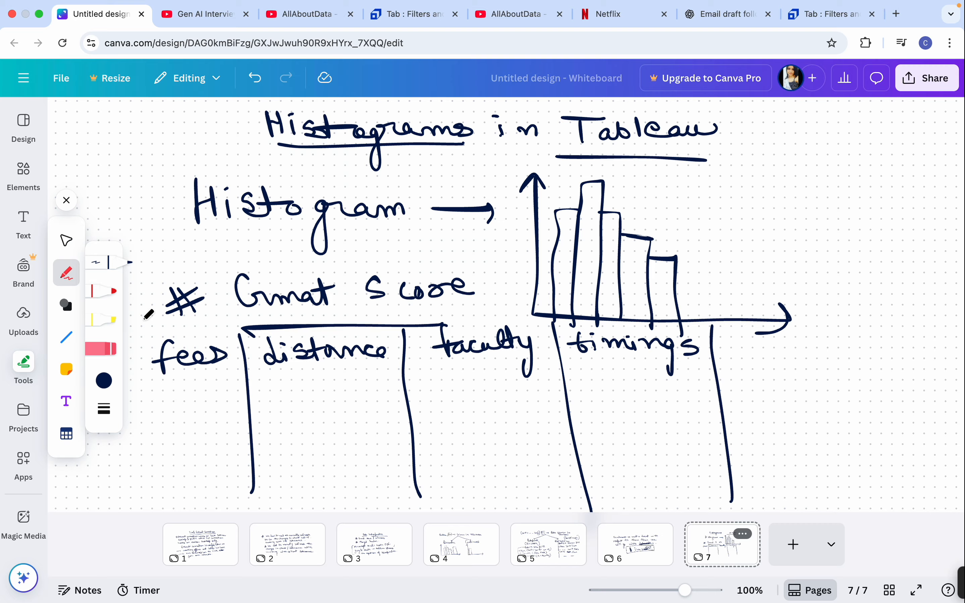
# Erase the "timings" heading and the whole histogram sketch, keeping the column dividers
pyautogui.click(113, 348)
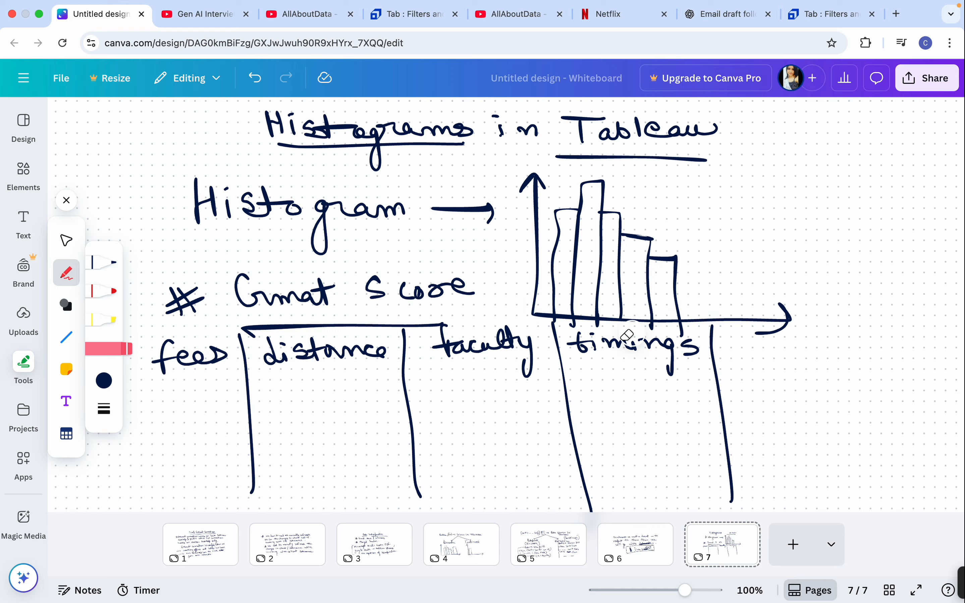
pyautogui.moveTo(581, 342)
pyautogui.mouseDown()
pyautogui.moveTo(652, 342)
pyautogui.moveTo(653, 297)
pyautogui.moveTo(592, 220)
pyautogui.moveTo(539, 187)
pyautogui.mouseUp()
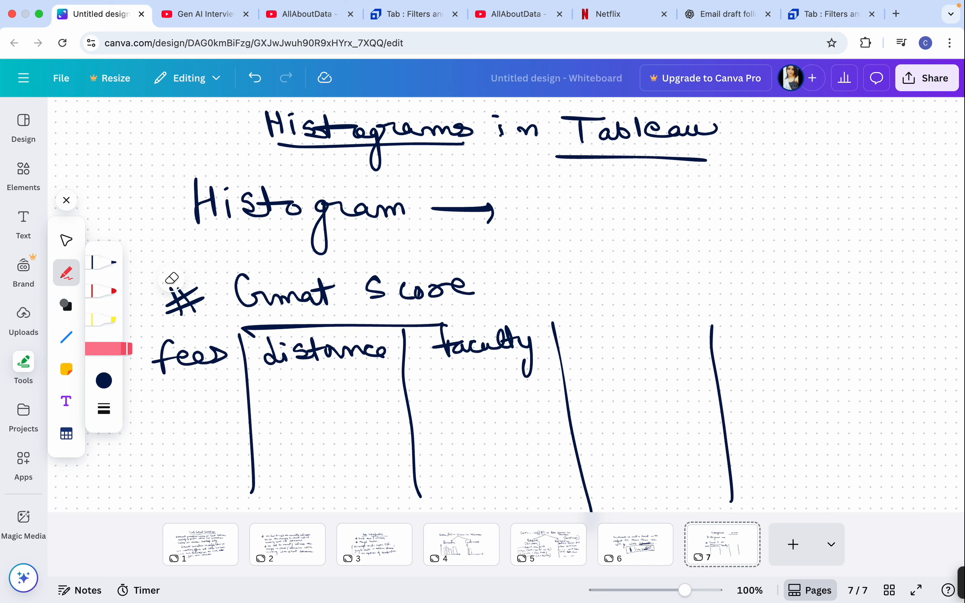
# With the pen, handwrite "training" in the empty fourth column and "Strength" after the last divider
pyautogui.click(103, 262)
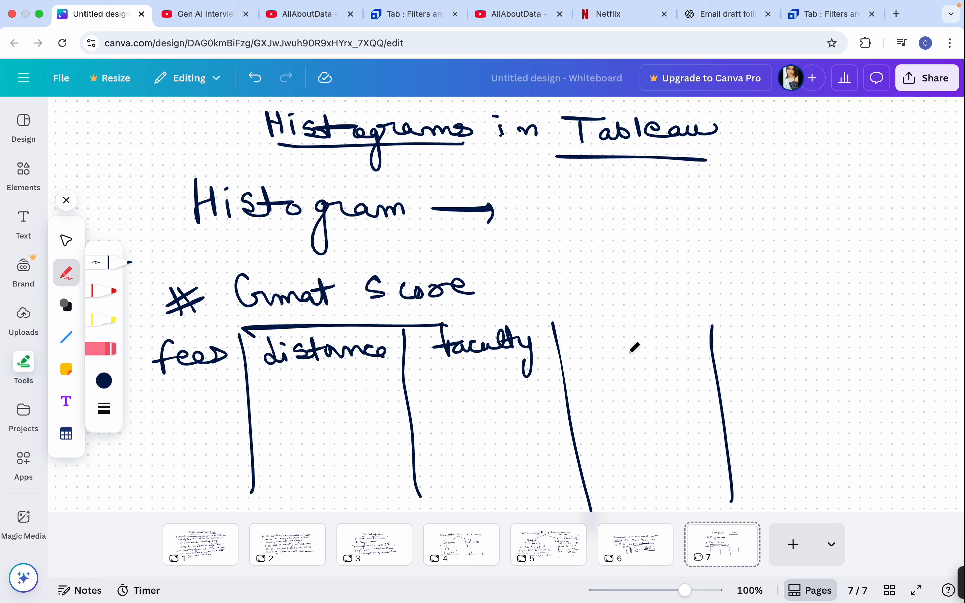
pyautogui.moveTo(575, 315); pyautogui.dragTo(577, 347)
pyautogui.moveTo(558, 337)
pyautogui.mouseDown()
pyautogui.moveTo(583, 327)
pyautogui.moveTo(611, 337)
pyautogui.moveTo(694, 331)
pyautogui.moveTo(686, 367)
pyautogui.mouseUp()
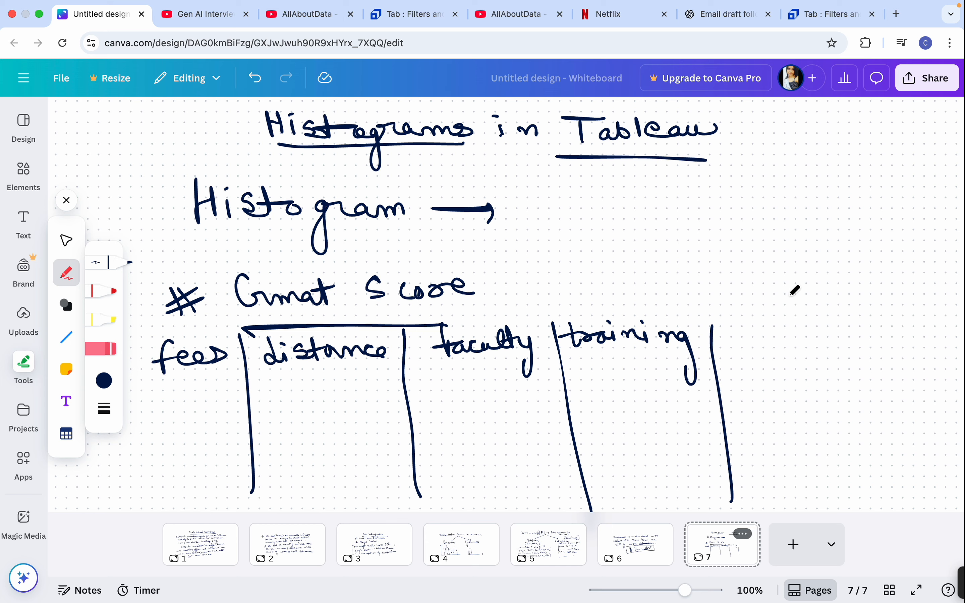
pyautogui.moveTo(770, 316)
pyautogui.mouseDown()
pyautogui.moveTo(754, 338)
pyautogui.moveTo(812, 319)
pyautogui.moveTo(863, 332)
pyautogui.moveTo(879, 314)
pyautogui.moveTo(905, 320)
pyautogui.mouseUp()
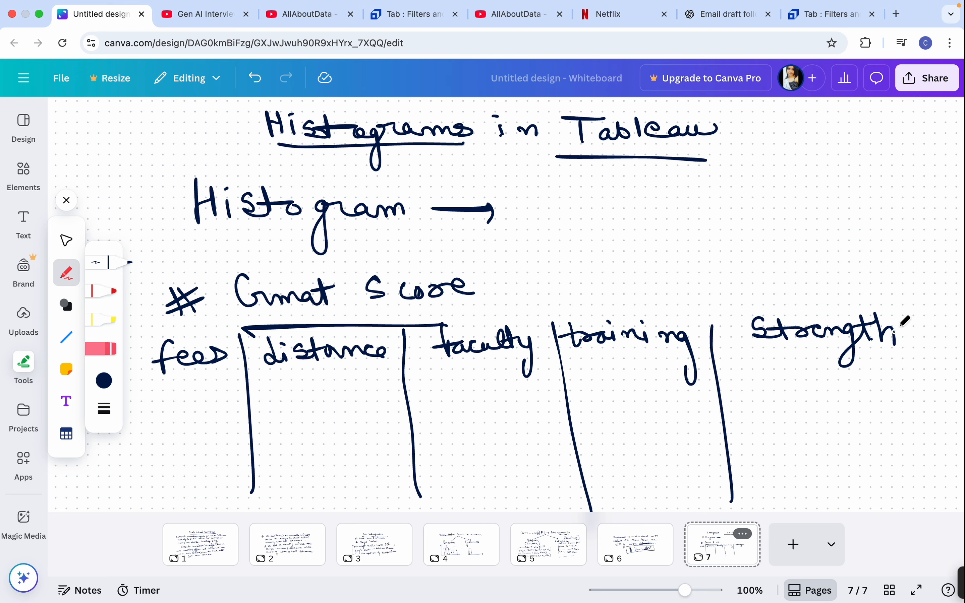
# Add a blank page 8 to the whiteboard and return to page 7
pyautogui.moveTo(719, 8)
pyautogui.click(794, 543)
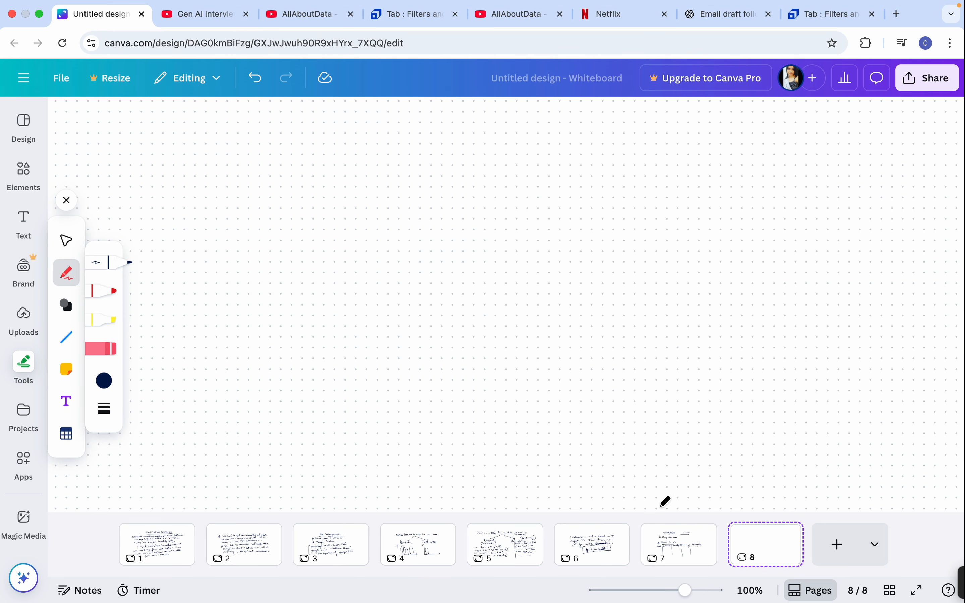
pyautogui.click(686, 547)
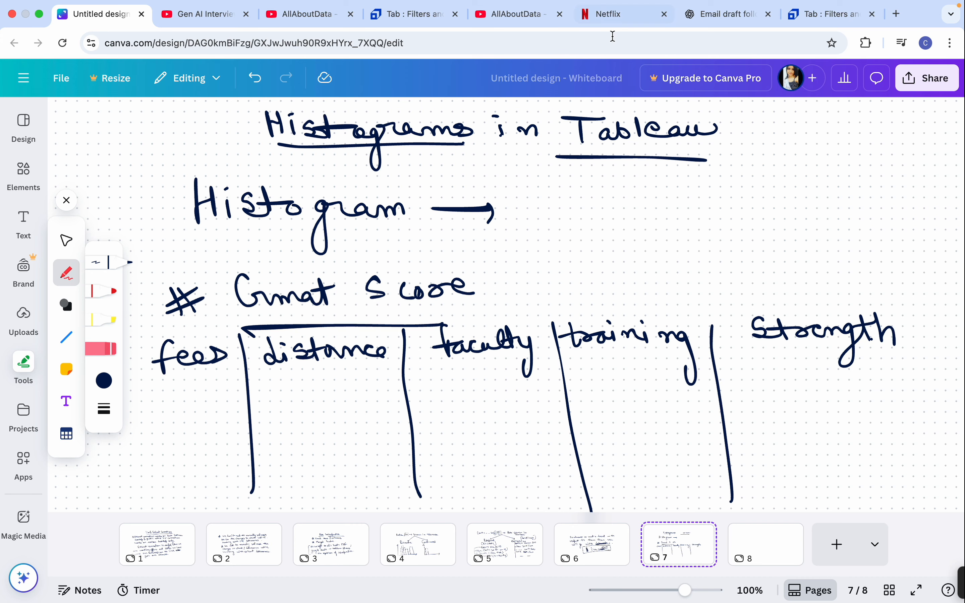
# Handwrite "A & B" in the free space above the training and Strength headings and circle it
pyautogui.moveTo(645, 279)
pyautogui.mouseDown()
pyautogui.moveTo(654, 234)
pyautogui.moveTo(668, 271)
pyautogui.mouseUp()
pyautogui.moveTo(647, 256)
pyautogui.mouseDown()
pyautogui.moveTo(672, 251)
pyautogui.moveTo(687, 271)
pyautogui.mouseUp()
pyautogui.moveTo(717, 239); pyautogui.dragTo(722, 274)
pyautogui.moveTo(758, 245)
pyautogui.mouseDown()
pyautogui.moveTo(680, 296)
pyautogui.moveTo(705, 206)
pyautogui.mouseUp()
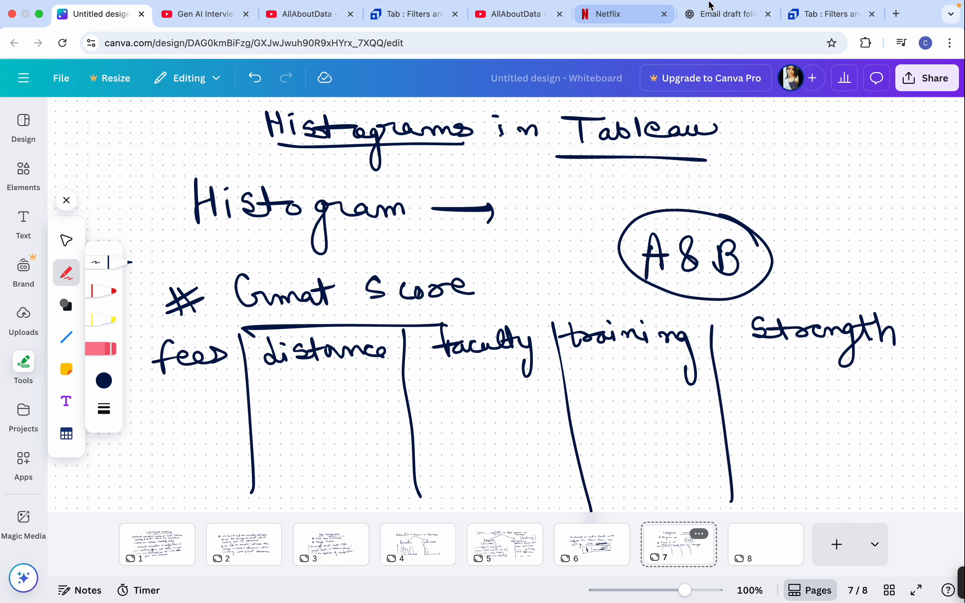
# Switch to ChatGPT and ask "what is gmat score"
pyautogui.click(722, 19)
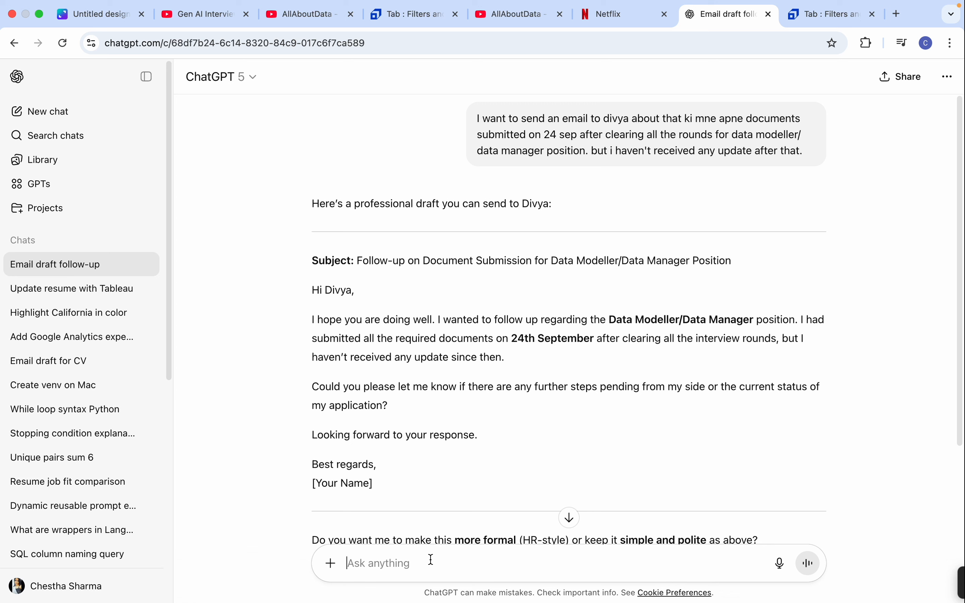
pyautogui.write('what is gmat score')
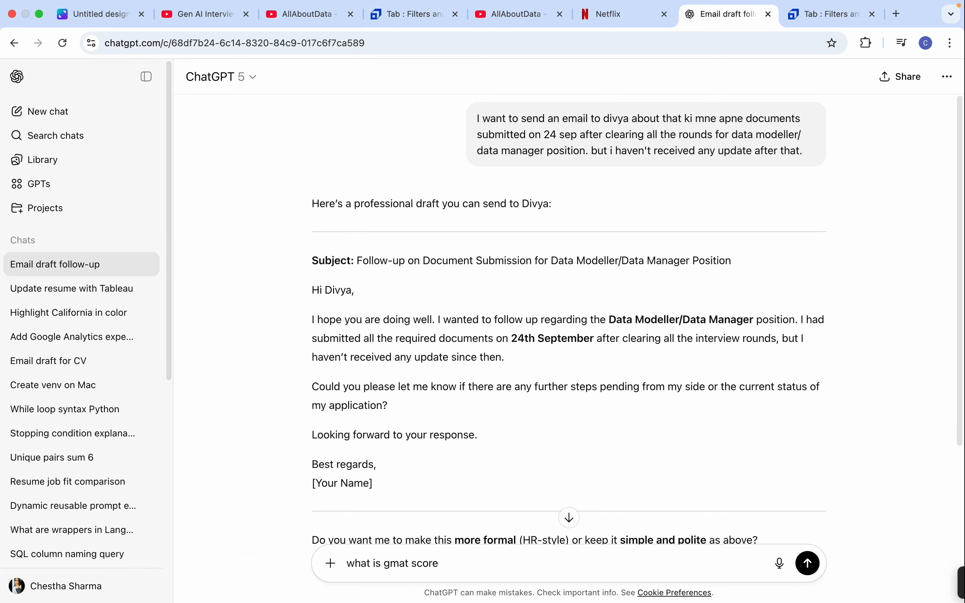
pyautogui.press('Return')
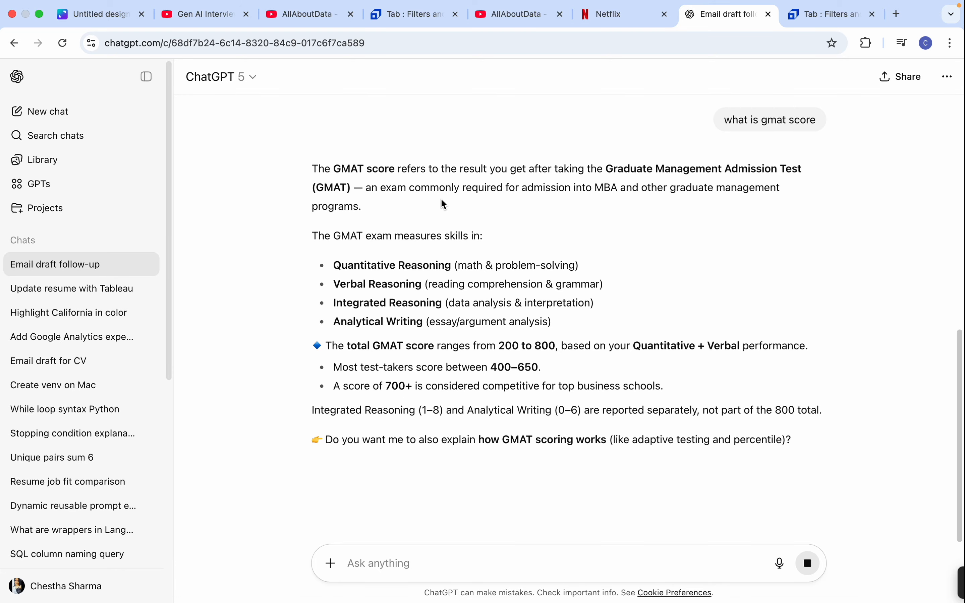
pyautogui.moveTo(478, 5)
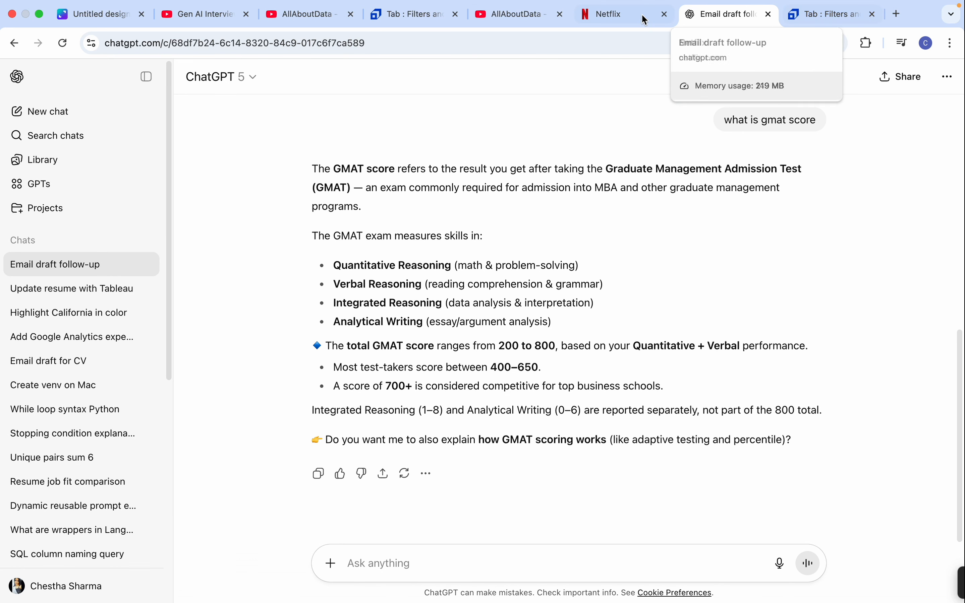
# Return to the Canva whiteboard and put a check mark after "Gmat Score"
pyautogui.click(113, 18)
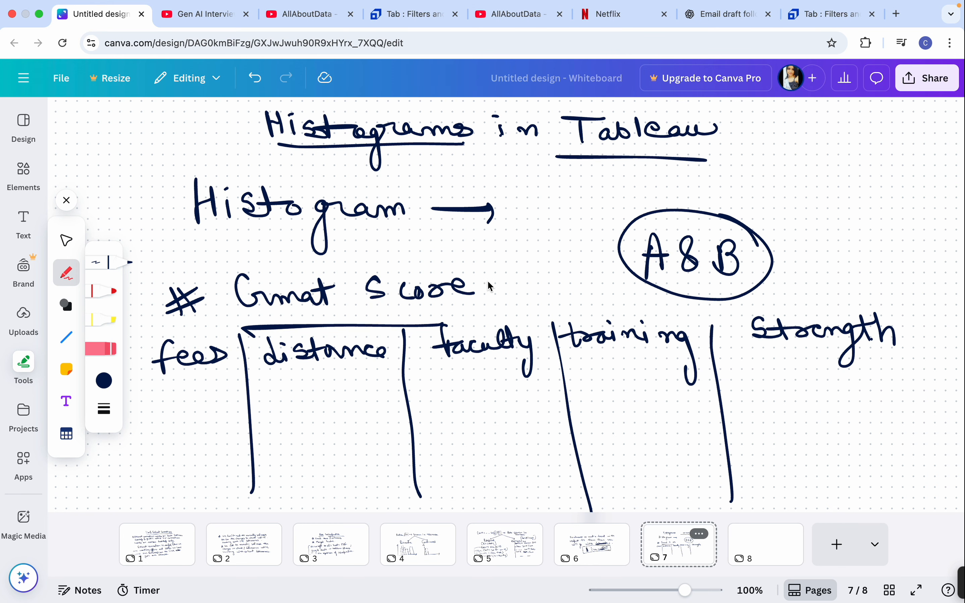
pyautogui.moveTo(470, 267); pyautogui.dragTo(496, 260)
# Handwrite the bracketed note "we want to find that which institute is giving us the best gmat score" beside the title and outline it
pyautogui.moveTo(762, 117)
pyautogui.mouseDown()
pyautogui.moveTo(746, 181)
pyautogui.moveTo(774, 206)
pyautogui.mouseUp()
pyautogui.moveTo(791, 125); pyautogui.dragTo(935, 124)
pyautogui.moveTo(770, 147)
pyautogui.mouseDown()
pyautogui.moveTo(772, 159)
pyautogui.moveTo(814, 160)
pyautogui.moveTo(854, 146)
pyautogui.moveTo(872, 159)
pyautogui.moveTo(887, 146)
pyautogui.moveTo(921, 154)
pyautogui.moveTo(956, 144)
pyautogui.moveTo(962, 165)
pyautogui.mouseUp()
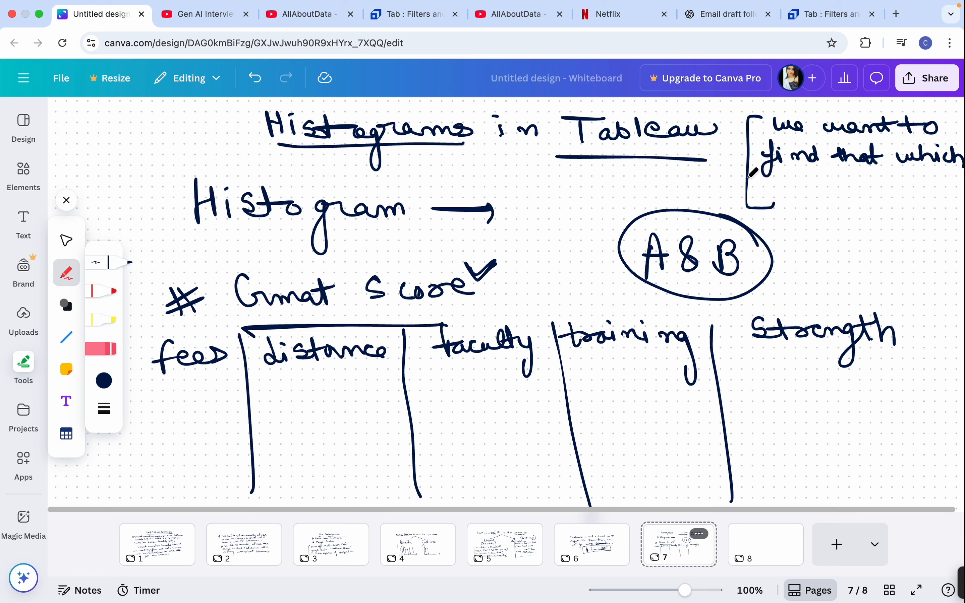
pyautogui.moveTo(773, 191)
pyautogui.mouseDown()
pyautogui.moveTo(802, 182)
pyautogui.moveTo(812, 192)
pyautogui.moveTo(815, 181)
pyautogui.moveTo(918, 188)
pyautogui.moveTo(949, 177)
pyautogui.moveTo(942, 197)
pyautogui.mouseUp()
pyautogui.moveTo(781, 217)
pyautogui.mouseDown()
pyautogui.moveTo(921, 222)
pyautogui.moveTo(950, 235)
pyautogui.mouseUp()
pyautogui.moveTo(789, 255); pyautogui.dragTo(944, 248)
pyautogui.moveTo(794, 277)
pyautogui.mouseDown()
pyautogui.moveTo(780, 293)
pyautogui.moveTo(876, 290)
pyautogui.moveTo(884, 304)
pyautogui.mouseUp()
pyautogui.click(845, 287)
pyautogui.moveTo(740, 102)
pyautogui.mouseDown()
pyautogui.moveTo(722, 148)
pyautogui.moveTo(771, 263)
pyautogui.moveTo(760, 289)
pyautogui.moveTo(836, 312)
pyautogui.moveTo(961, 318)
pyautogui.mouseUp()
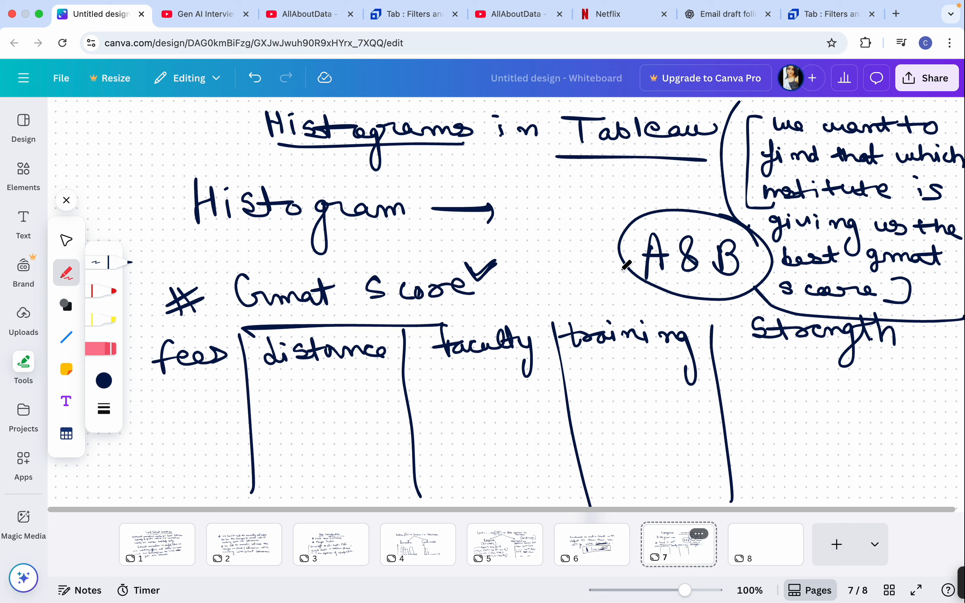
# On page 8, handwrite the heading "Bin" with the first range "100 - 200" below it
pyautogui.click(765, 551)
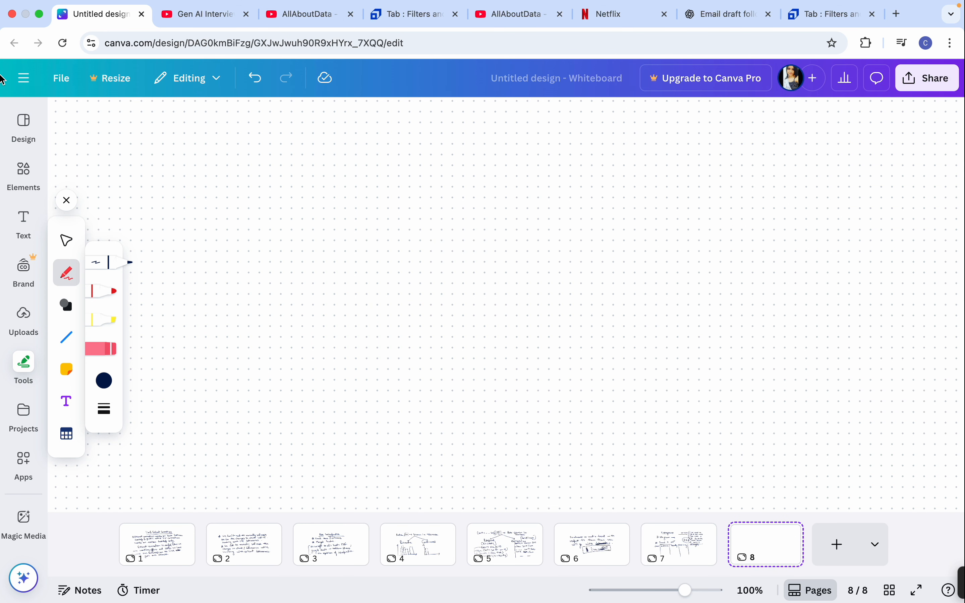
pyautogui.moveTo(227, 125)
pyautogui.mouseDown()
pyautogui.moveTo(230, 142)
pyautogui.moveTo(251, 142)
pyautogui.mouseUp()
pyautogui.moveTo(241, 128); pyautogui.dragTo(278, 148)
pyautogui.moveTo(158, 179)
pyautogui.mouseDown()
pyautogui.moveTo(162, 204)
pyautogui.moveTo(182, 188)
pyautogui.moveTo(274, 195)
pyautogui.moveTo(292, 181)
pyautogui.moveTo(315, 182)
pyautogui.mouseUp()
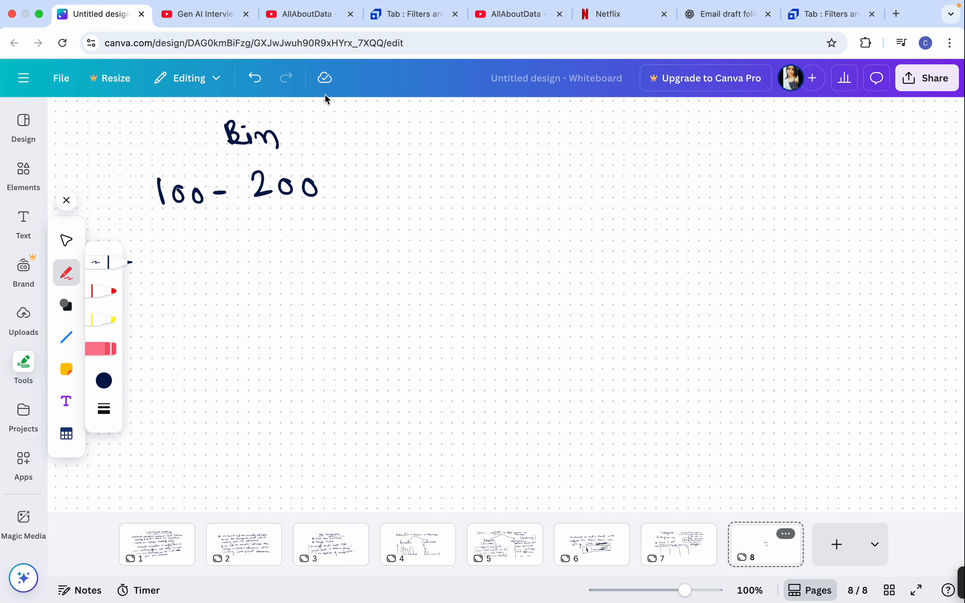
# Review the GMAT score notes on page 7 against the bins, finishing on page 8
pyautogui.click(684, 547)
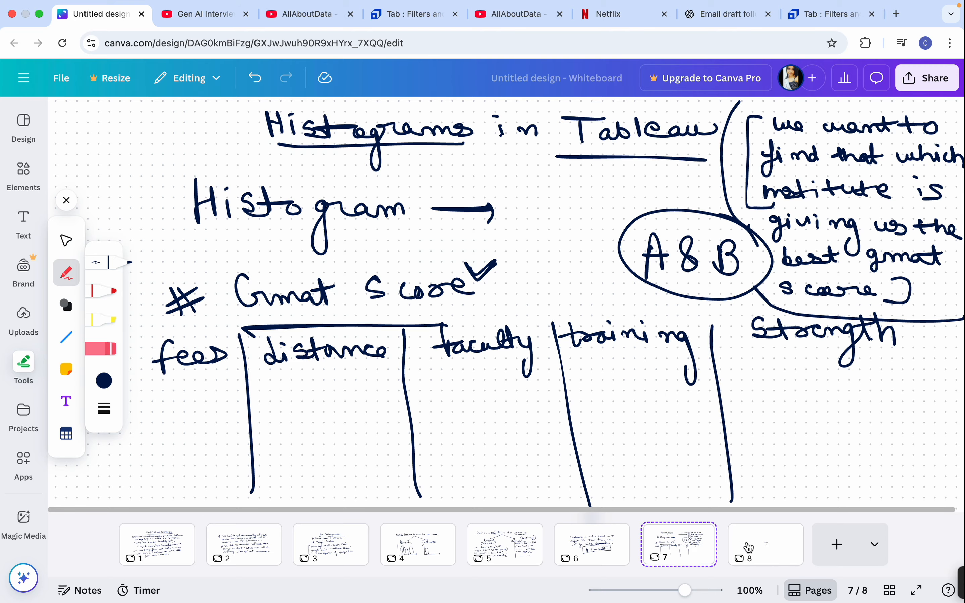
pyautogui.click(769, 552)
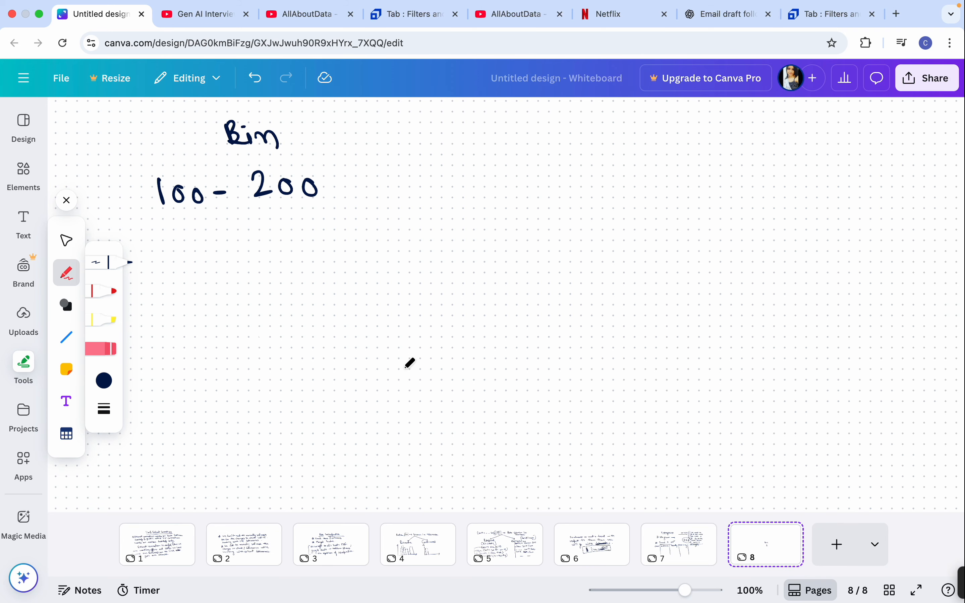
pyautogui.click(675, 555)
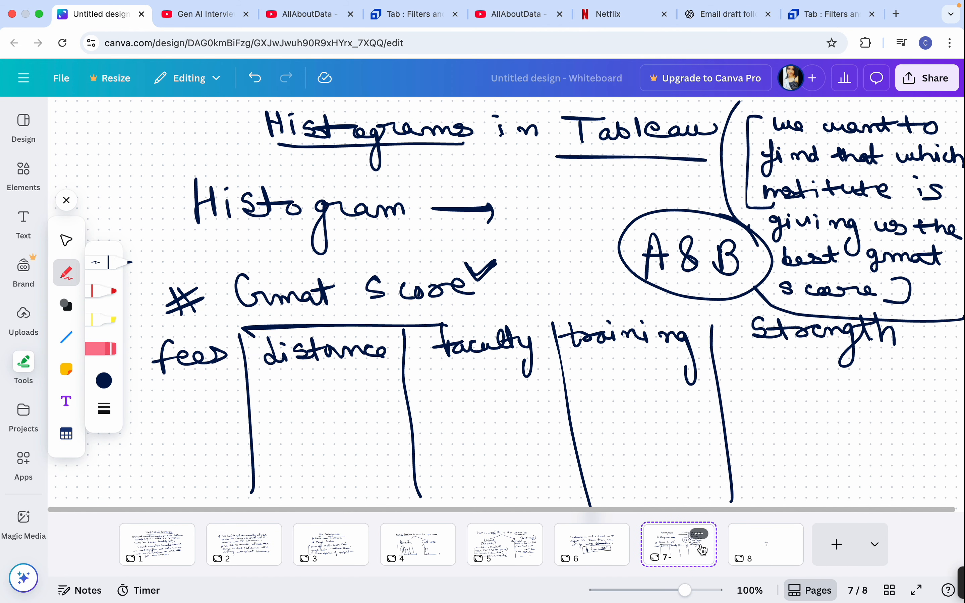
pyautogui.click(759, 557)
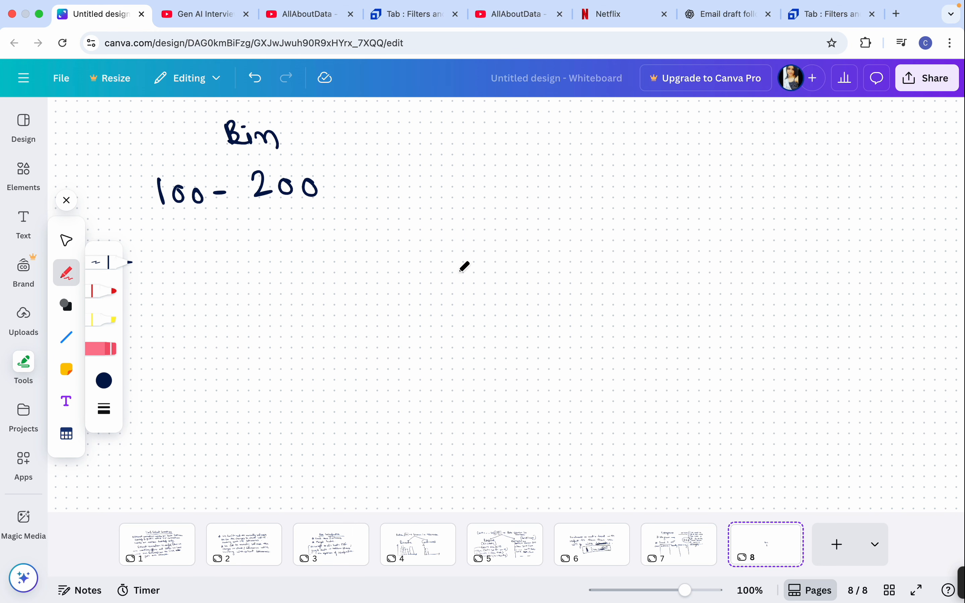
# Handwrite the bin ranges "200 - 300" and "300 - 400" under the first range
pyautogui.moveTo(164, 222); pyautogui.dragTo(179, 244)
pyautogui.moveTo(188, 228); pyautogui.dragTo(201, 227)
pyautogui.moveTo(222, 234)
pyautogui.mouseDown()
pyautogui.moveTo(261, 238)
pyautogui.moveTo(315, 219)
pyautogui.mouseUp()
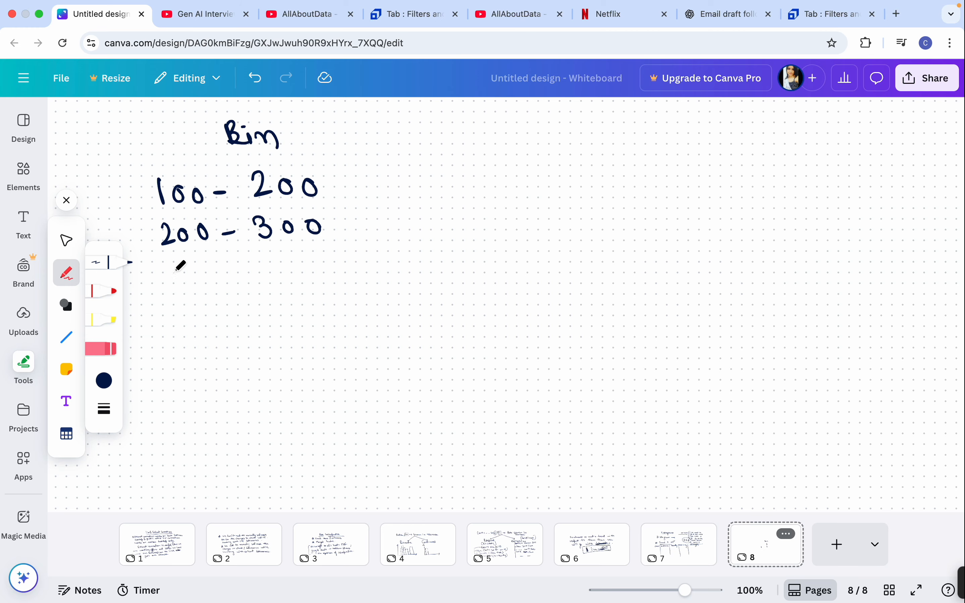
pyautogui.moveTo(164, 268)
pyautogui.mouseDown()
pyautogui.moveTo(176, 278)
pyautogui.moveTo(165, 289)
pyautogui.mouseUp()
pyautogui.moveTo(193, 276)
pyautogui.mouseDown()
pyautogui.moveTo(187, 284)
pyautogui.moveTo(193, 277)
pyautogui.mouseUp()
pyautogui.moveTo(211, 278); pyautogui.dragTo(280, 272)
pyautogui.moveTo(284, 261)
pyautogui.mouseDown()
pyautogui.moveTo(284, 286)
pyautogui.moveTo(297, 265)
pyautogui.mouseUp()
pyautogui.moveTo(321, 263); pyautogui.dragTo(321, 263)
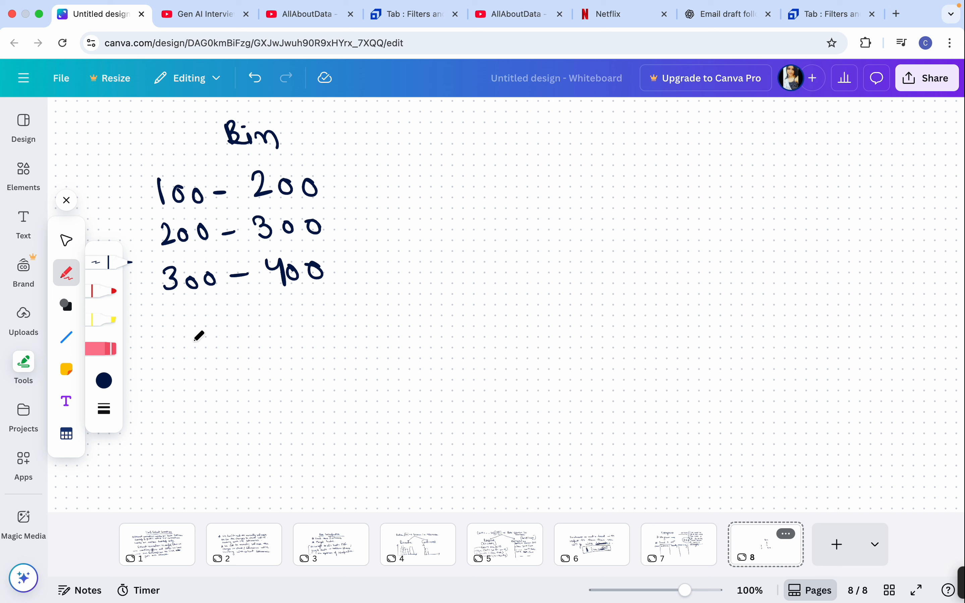
# Handwrite the last two bin ranges, "400 - 500" and "500 - 600", at the end of the Bin column
pyautogui.moveTo(169, 317)
pyautogui.mouseDown()
pyautogui.moveTo(185, 329)
pyautogui.moveTo(182, 342)
pyautogui.mouseUp()
pyautogui.moveTo(204, 319)
pyautogui.mouseDown()
pyautogui.moveTo(196, 327)
pyautogui.moveTo(204, 320)
pyautogui.mouseUp()
pyautogui.moveTo(222, 320)
pyautogui.mouseDown()
pyautogui.moveTo(214, 327)
pyautogui.moveTo(222, 320)
pyautogui.mouseUp()
pyautogui.moveTo(241, 326)
pyautogui.mouseDown()
pyautogui.moveTo(282, 331)
pyautogui.moveTo(296, 306)
pyautogui.mouseUp()
pyautogui.moveTo(309, 315)
pyautogui.mouseDown()
pyautogui.moveTo(325, 325)
pyautogui.moveTo(336, 314)
pyautogui.mouseUp()
pyautogui.moveTo(188, 373)
pyautogui.mouseDown()
pyautogui.moveTo(178, 401)
pyautogui.moveTo(209, 380)
pyautogui.moveTo(287, 382)
pyautogui.mouseUp()
pyautogui.moveTo(313, 369)
pyautogui.mouseDown()
pyautogui.moveTo(312, 391)
pyautogui.moveTo(306, 385)
pyautogui.mouseUp()
pyautogui.moveTo(352, 375)
pyautogui.mouseDown()
pyautogui.moveTo(337, 379)
pyautogui.moveTo(374, 370)
pyautogui.mouseUp()
# Handwrite the column headings "A" and "B" beside the Bin heading
pyautogui.moveTo(471, 111)
pyautogui.mouseDown()
pyautogui.moveTo(474, 130)
pyautogui.moveTo(494, 121)
pyautogui.mouseUp()
pyautogui.moveTo(664, 104); pyautogui.dragTo(665, 133)
pyautogui.moveTo(665, 104); pyautogui.dragTo(678, 132)
pyautogui.moveTo(656, 134); pyautogui.dragTo(683, 132)
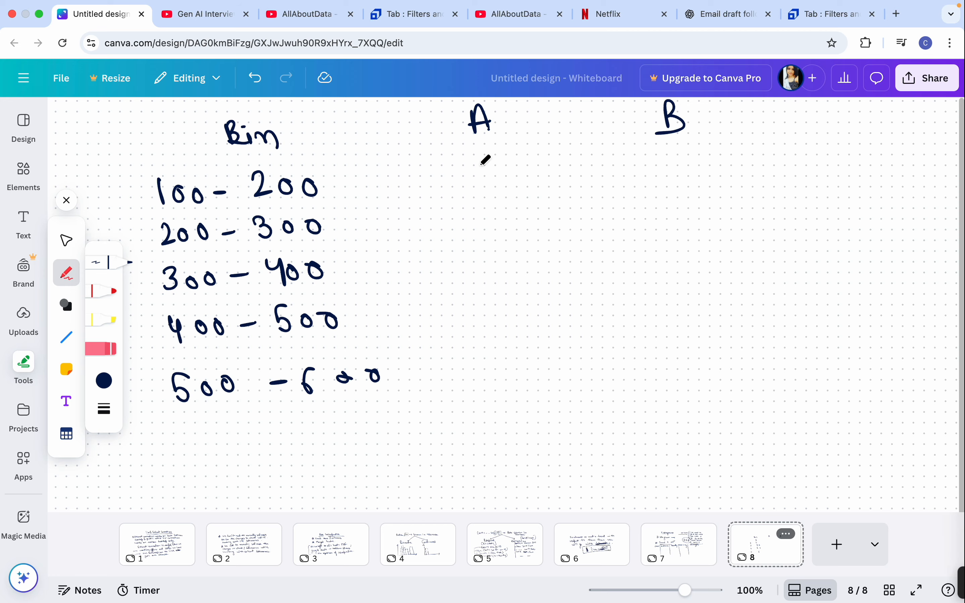
# Fill in the five bin rows with 0, 0, 5, 10, 5 under A and 2, 1, 10, 5, 2 under B
pyautogui.moveTo(479, 159); pyautogui.dragTo(490, 161)
pyautogui.moveTo(658, 154); pyautogui.dragTo(696, 172)
pyautogui.moveTo(495, 214); pyautogui.dragTo(504, 208)
pyautogui.moveTo(675, 197); pyautogui.dragTo(671, 217)
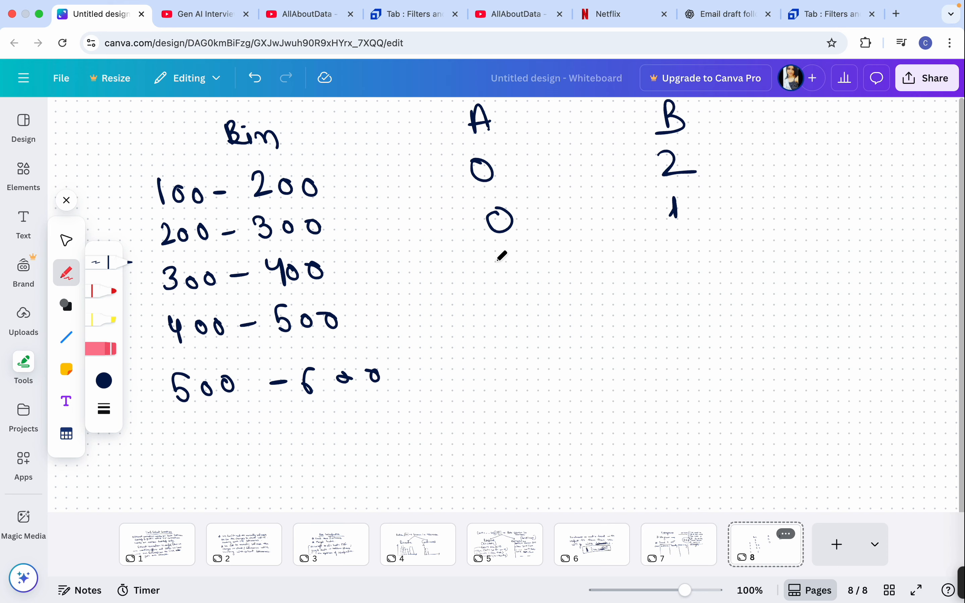
pyautogui.moveTo(488, 258); pyautogui.dragTo(496, 285)
pyautogui.moveTo(668, 242); pyautogui.dragTo(674, 263)
pyautogui.moveTo(692, 244)
pyautogui.mouseDown()
pyautogui.moveTo(698, 256)
pyautogui.moveTo(690, 246)
pyautogui.mouseUp()
pyautogui.moveTo(495, 308)
pyautogui.mouseDown()
pyautogui.moveTo(500, 332)
pyautogui.moveTo(521, 311)
pyautogui.mouseUp()
pyautogui.moveTo(693, 281); pyautogui.dragTo(665, 315)
pyautogui.moveTo(536, 358); pyautogui.dragTo(506, 383)
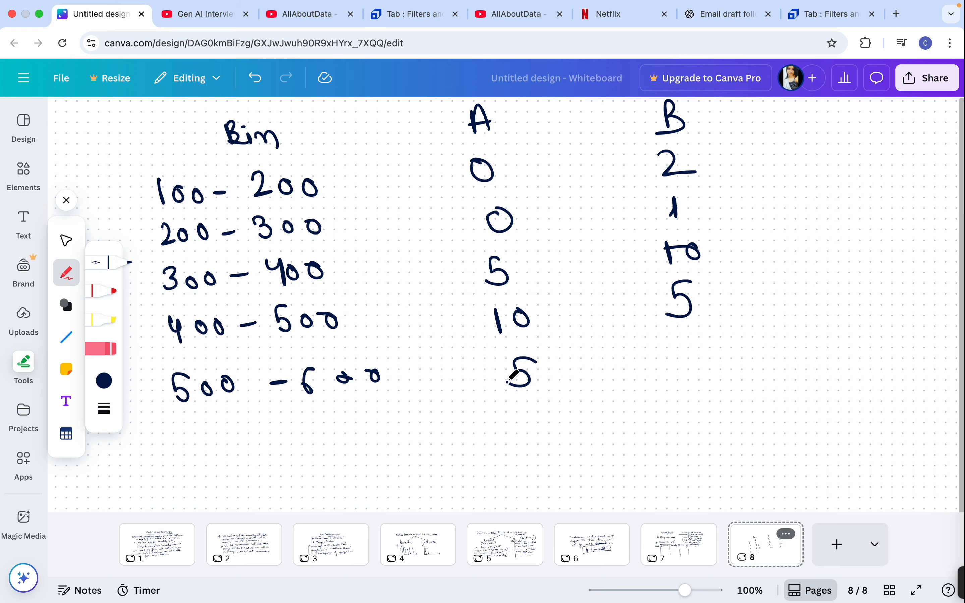
pyautogui.moveTo(671, 345); pyautogui.dragTo(702, 370)
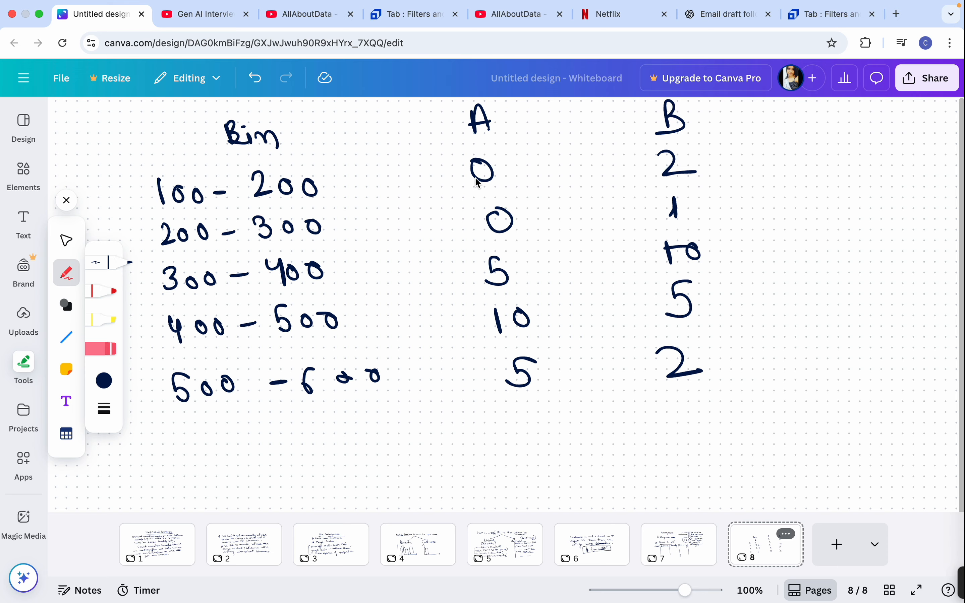
# Put a check mark beside heading A and handwrite the starred note "Histogram just needs one measure." below the table
pyautogui.moveTo(432, 137)
pyautogui.mouseDown()
pyautogui.moveTo(411, 137)
pyautogui.moveTo(435, 123)
pyautogui.mouseUp()
pyautogui.moveTo(869, 4)
pyautogui.moveTo(138, 446)
pyautogui.mouseDown()
pyautogui.moveTo(135, 455)
pyautogui.moveTo(180, 438)
pyautogui.moveTo(290, 435)
pyautogui.moveTo(325, 451)
pyautogui.moveTo(365, 422)
pyautogui.moveTo(414, 433)
pyautogui.moveTo(790, 419)
pyautogui.mouseUp()
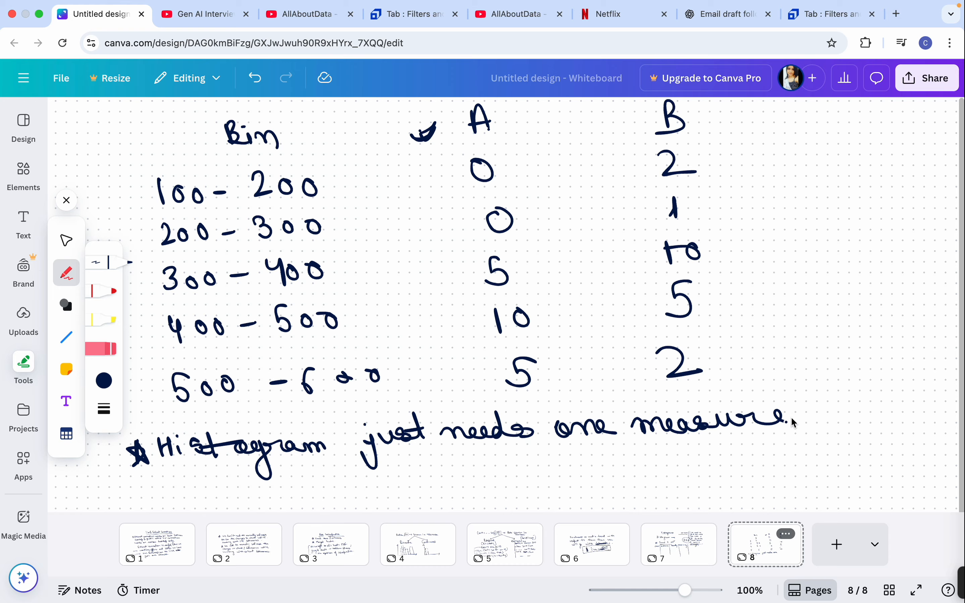
# Handwrite "It will create the bins." as the continuation of the starred histogram note below the table
pyautogui.click(812, 423)
pyautogui.moveTo(845, 398)
pyautogui.mouseDown()
pyautogui.moveTo(846, 426)
pyautogui.moveTo(916, 409)
pyautogui.moveTo(926, 423)
pyautogui.mouseUp()
pyautogui.moveTo(946, 386); pyautogui.dragTo(949, 433)
pyautogui.moveTo(189, 484)
pyautogui.mouseDown()
pyautogui.moveTo(178, 498)
pyautogui.moveTo(240, 493)
pyautogui.moveTo(251, 473)
pyautogui.moveTo(261, 491)
pyautogui.moveTo(287, 497)
pyautogui.mouseUp()
pyautogui.moveTo(304, 484); pyautogui.dragTo(336, 480)
pyautogui.click(335, 480)
pyautogui.moveTo(319, 476)
pyautogui.mouseDown()
pyautogui.moveTo(322, 490)
pyautogui.moveTo(369, 493)
pyautogui.mouseUp()
pyautogui.moveTo(390, 459)
pyautogui.mouseDown()
pyautogui.moveTo(398, 487)
pyautogui.moveTo(448, 481)
pyautogui.mouseUp()
pyautogui.click(434, 477)
pyautogui.moveTo(473, 465); pyautogui.dragTo(458, 478)
pyautogui.click(487, 469)
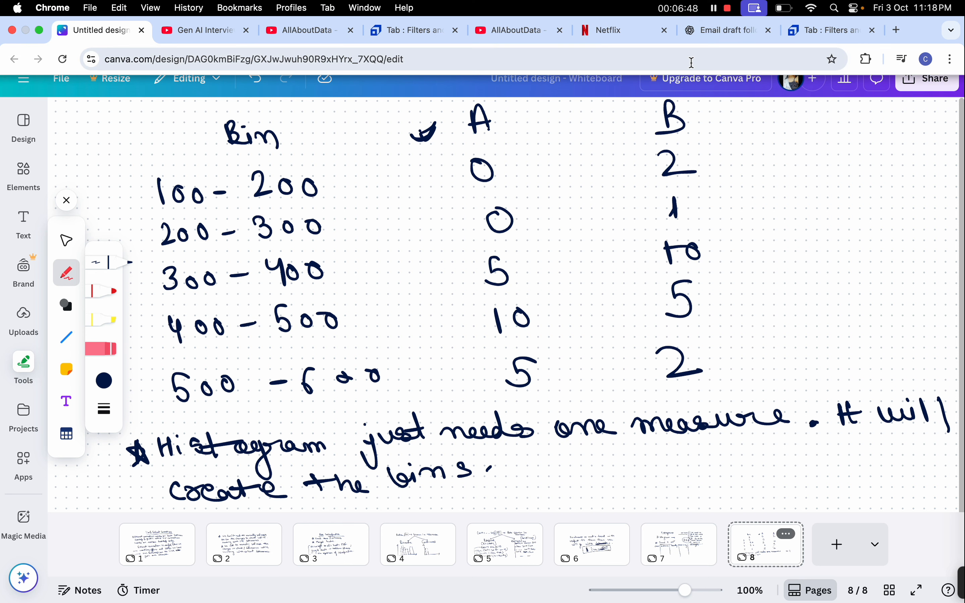
# Switch to ChatGPT and ask "is the end point of interval is included in histogram"
pyautogui.click(724, 22)
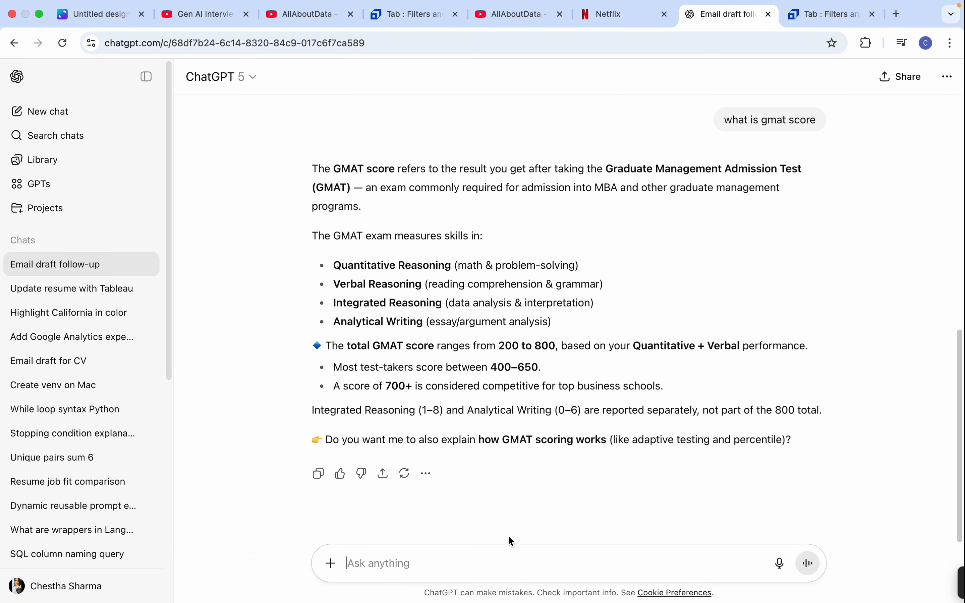
pyautogui.write('is the end point of interval is included in histogram')
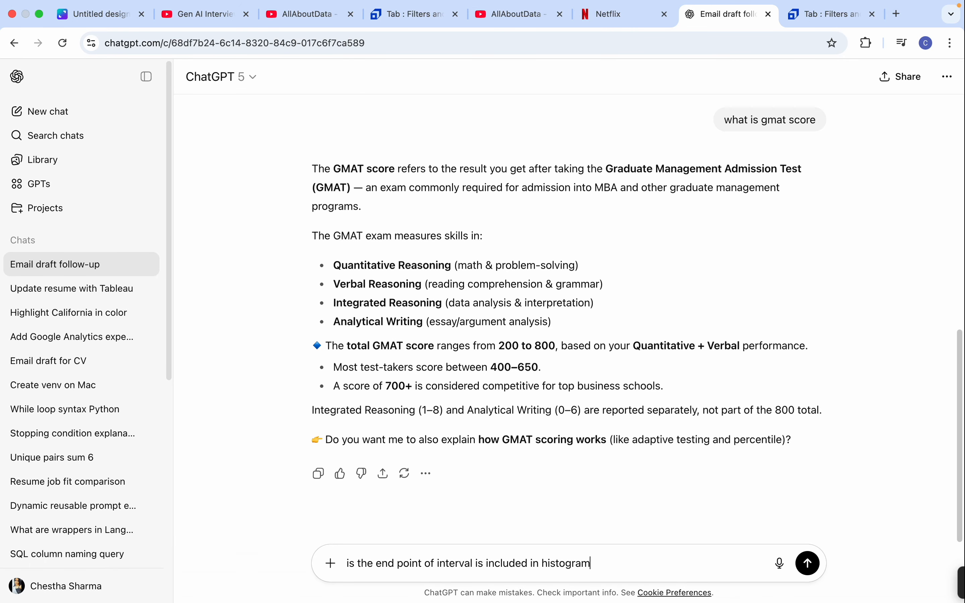
pyautogui.press('Return')
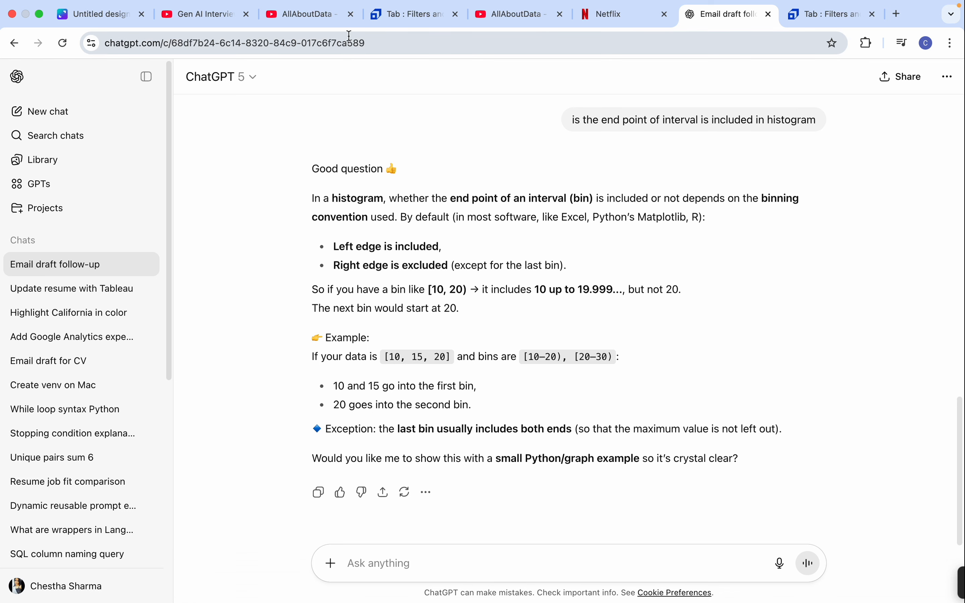
# Return to the Canva whiteboard and handwrite arrows with the intervals [100, 200), [200, 300) and [300, 400) beside the first three B values
pyautogui.click(105, 15)
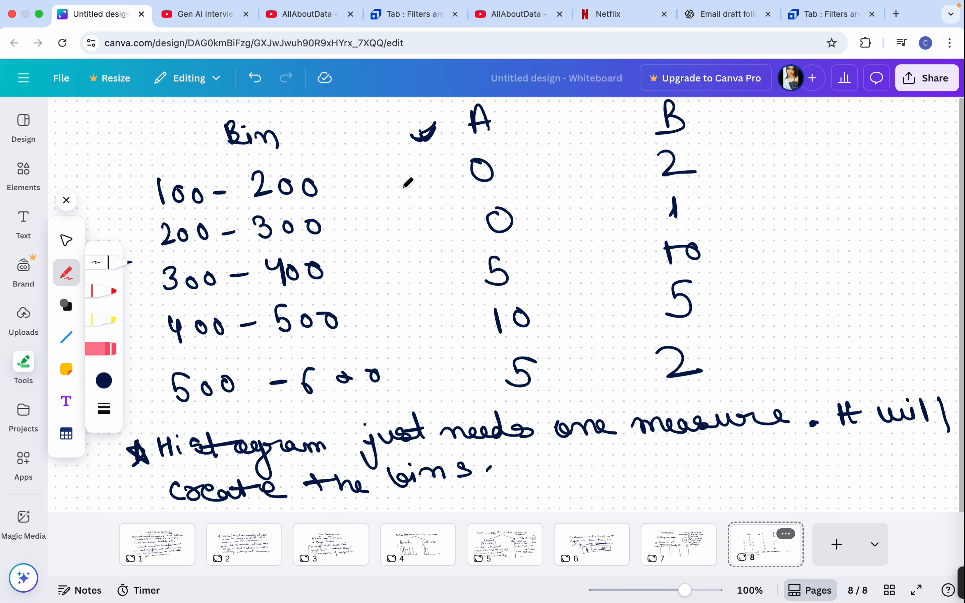
pyautogui.moveTo(707, 161)
pyautogui.mouseDown()
pyautogui.moveTo(762, 154)
pyautogui.moveTo(791, 162)
pyautogui.moveTo(820, 141)
pyautogui.moveTo(891, 155)
pyautogui.moveTo(938, 136)
pyautogui.moveTo(939, 156)
pyautogui.mouseUp()
pyautogui.moveTo(709, 206)
pyautogui.mouseDown()
pyautogui.moveTo(747, 201)
pyautogui.moveTo(742, 214)
pyautogui.mouseUp()
pyautogui.moveTo(782, 183)
pyautogui.mouseDown()
pyautogui.moveTo(777, 208)
pyautogui.moveTo(916, 186)
pyautogui.moveTo(932, 186)
pyautogui.moveTo(931, 208)
pyautogui.mouseUp()
pyautogui.moveTo(706, 270)
pyautogui.mouseDown()
pyautogui.moveTo(741, 261)
pyautogui.moveTo(738, 271)
pyautogui.mouseUp()
pyautogui.click(778, 255)
pyautogui.moveTo(776, 233)
pyautogui.mouseDown()
pyautogui.moveTo(771, 258)
pyautogui.moveTo(802, 241)
pyautogui.mouseUp()
pyautogui.moveTo(823, 239); pyautogui.dragTo(851, 245)
pyautogui.click(849, 238)
pyautogui.moveTo(883, 228)
pyautogui.mouseDown()
pyautogui.moveTo(892, 238)
pyautogui.moveTo(924, 234)
pyautogui.moveTo(911, 264)
pyautogui.mouseUp()
# Handwrite arrows with the intervals [400, 500) and [500, 600) beside the last two B values
pyautogui.moveTo(707, 312)
pyautogui.mouseDown()
pyautogui.moveTo(734, 305)
pyautogui.moveTo(732, 317)
pyautogui.mouseUp()
pyautogui.moveTo(756, 292); pyautogui.dragTo(758, 319)
pyautogui.moveTo(772, 284); pyautogui.dragTo(783, 316)
pyautogui.moveTo(792, 295)
pyautogui.mouseDown()
pyautogui.moveTo(794, 305)
pyautogui.moveTo(788, 297)
pyautogui.mouseUp()
pyautogui.moveTo(814, 295); pyautogui.dragTo(812, 297)
pyautogui.moveTo(849, 291); pyautogui.dragTo(852, 301)
pyautogui.moveTo(890, 276)
pyautogui.mouseDown()
pyautogui.moveTo(880, 277)
pyautogui.moveTo(876, 309)
pyautogui.moveTo(897, 289)
pyautogui.moveTo(918, 289)
pyautogui.mouseUp()
pyautogui.moveTo(947, 284); pyautogui.dragTo(910, 320)
pyautogui.moveTo(723, 361); pyautogui.dragTo(748, 357)
pyautogui.moveTo(732, 348)
pyautogui.mouseDown()
pyautogui.moveTo(738, 367)
pyautogui.moveTo(771, 371)
pyautogui.moveTo(762, 371)
pyautogui.moveTo(799, 350)
pyautogui.moveTo(844, 360)
pyautogui.moveTo(920, 340)
pyautogui.mouseUp()
pyautogui.moveTo(940, 325)
pyautogui.mouseDown()
pyautogui.moveTo(944, 335)
pyautogui.moveTo(922, 377)
pyautogui.mouseUp()
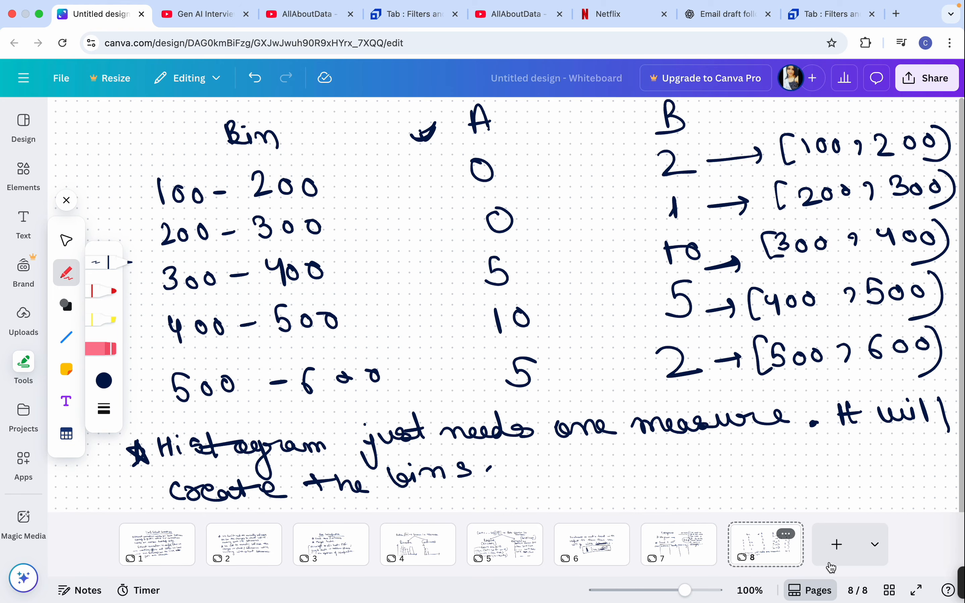
# Add a new whiteboard page and handwrite the starred note "In histogram, end point of the interval is not inclusive."
pyautogui.click(836, 544)
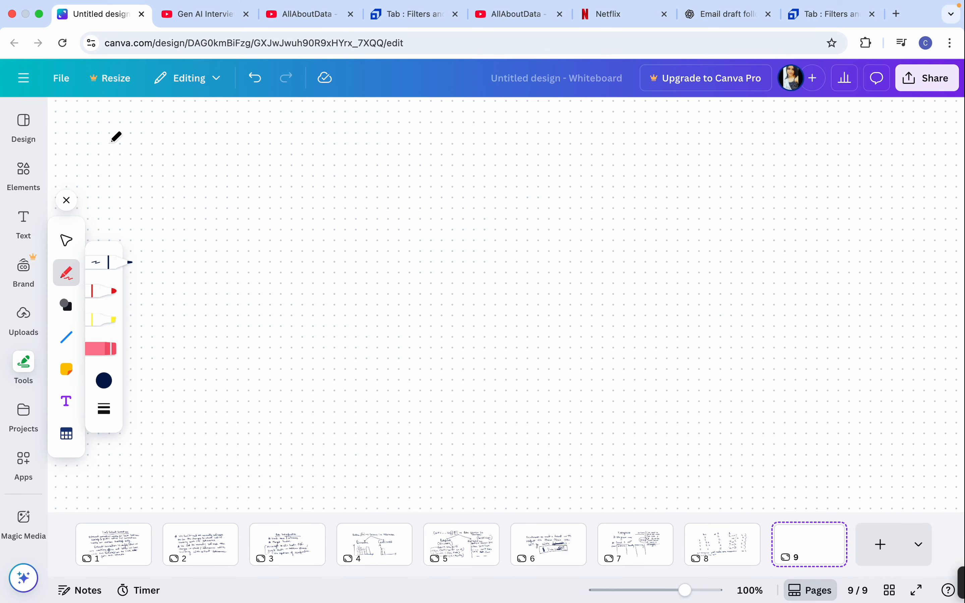
pyautogui.moveTo(103, 122)
pyautogui.mouseDown()
pyautogui.moveTo(115, 152)
pyautogui.moveTo(148, 135)
pyautogui.moveTo(152, 144)
pyautogui.mouseUp()
pyautogui.moveTo(176, 121)
pyautogui.mouseDown()
pyautogui.moveTo(180, 141)
pyautogui.moveTo(218, 127)
pyautogui.moveTo(355, 144)
pyautogui.mouseUp()
pyautogui.moveTo(366, 131)
pyautogui.mouseDown()
pyautogui.moveTo(439, 132)
pyautogui.moveTo(481, 154)
pyautogui.moveTo(502, 125)
pyautogui.moveTo(564, 133)
pyautogui.moveTo(616, 112)
pyautogui.moveTo(686, 128)
pyautogui.moveTo(746, 102)
pyautogui.moveTo(776, 126)
pyautogui.moveTo(804, 116)
pyautogui.moveTo(900, 127)
pyautogui.moveTo(895, 106)
pyautogui.moveTo(887, 136)
pyautogui.mouseUp()
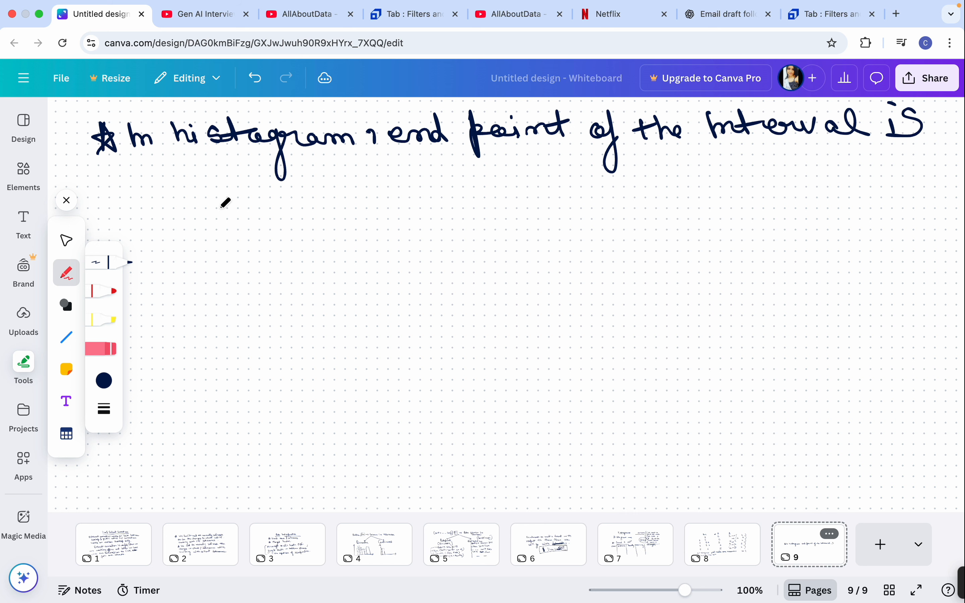
pyautogui.moveTo(121, 199); pyautogui.dragTo(410, 177)
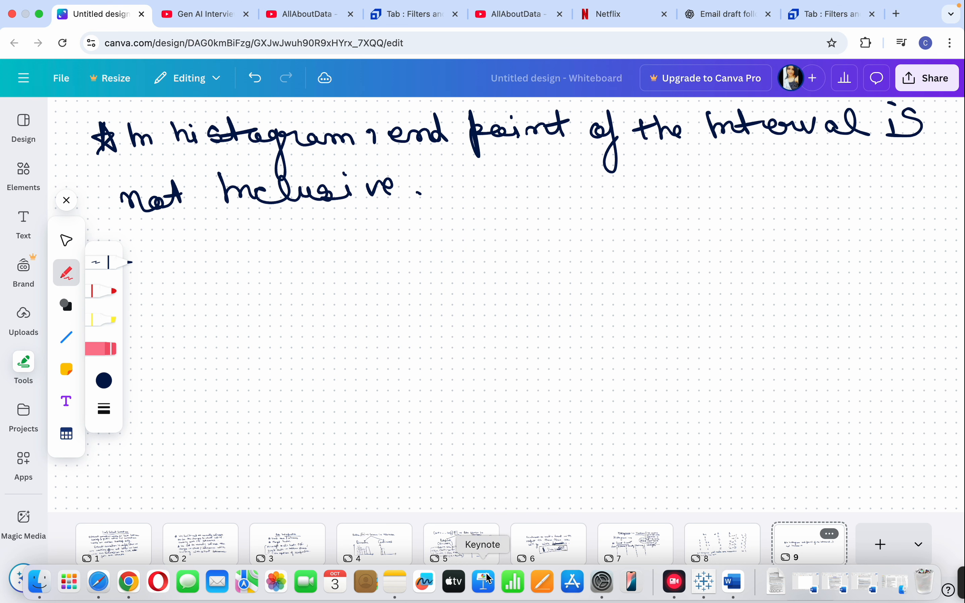
# Switch to Tableau Public and create a Profit (bin) field from Profit, accepting the bin size of 328
pyautogui.moveTo(633, 598)
pyautogui.click(712, 586)
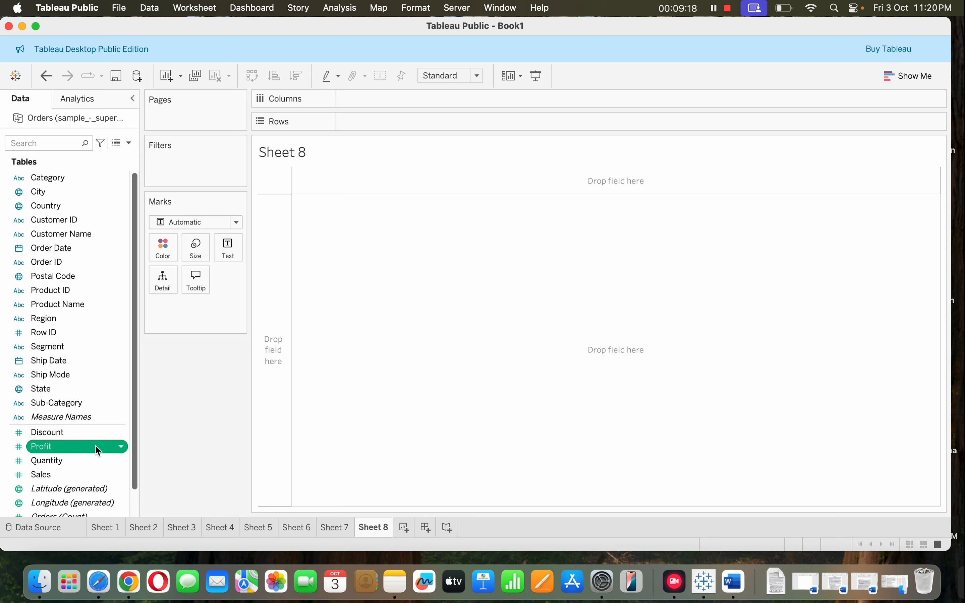
pyautogui.click(123, 448)
pyautogui.moveTo(177, 295)
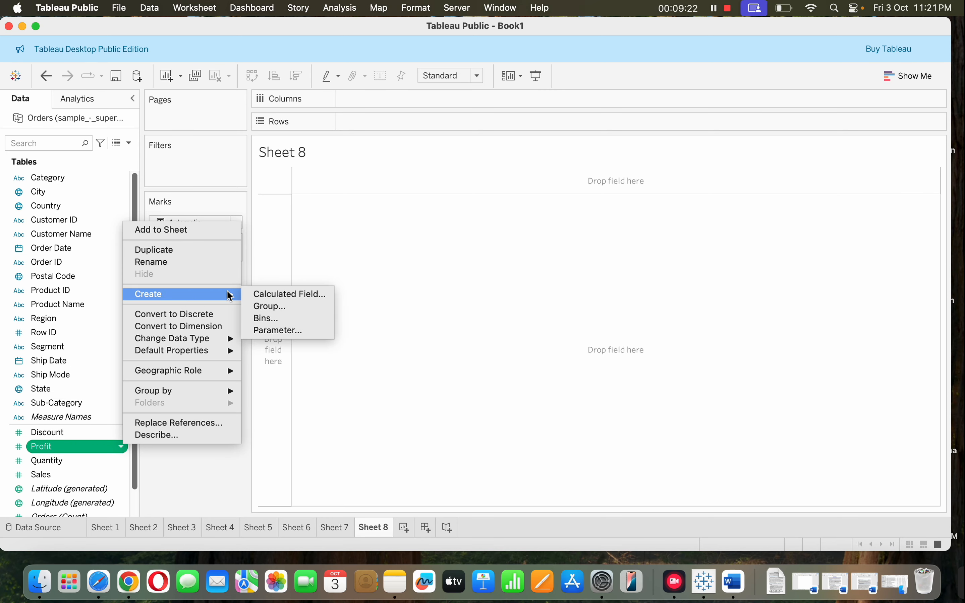
pyautogui.click(268, 319)
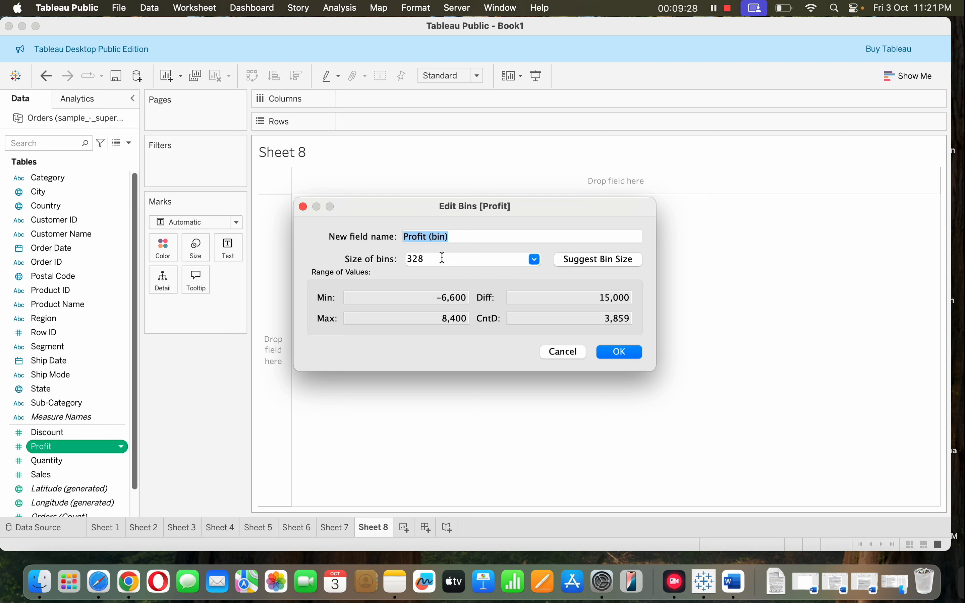
pyautogui.click(624, 352)
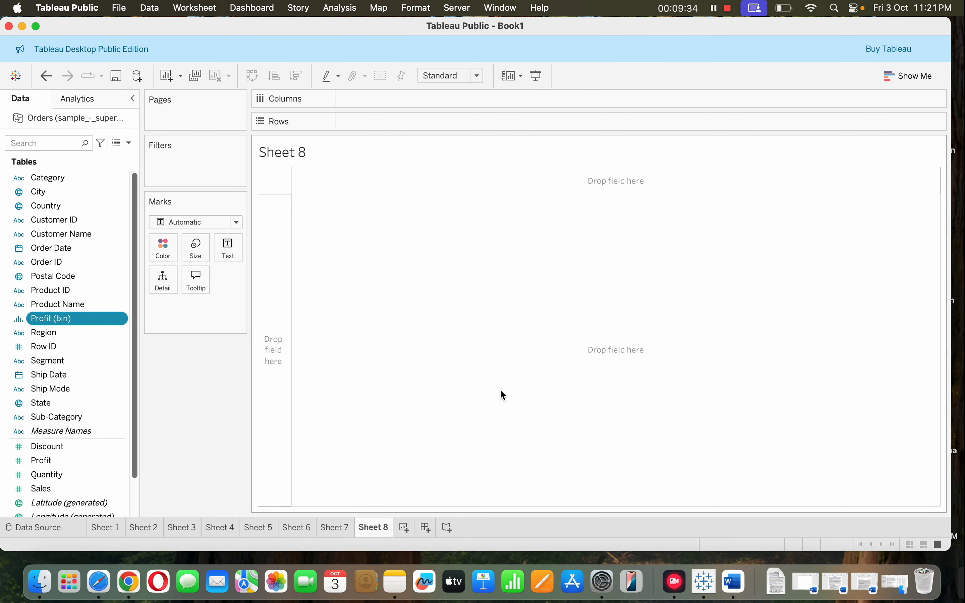
pyautogui.moveTo(103, 320); pyautogui.dragTo(71, 318)
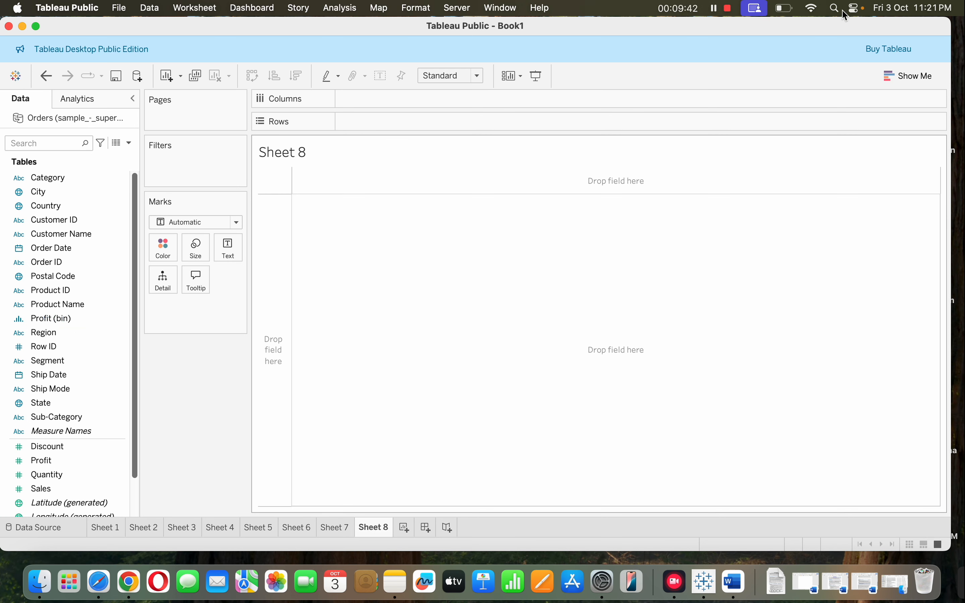
pyautogui.click(914, 76)
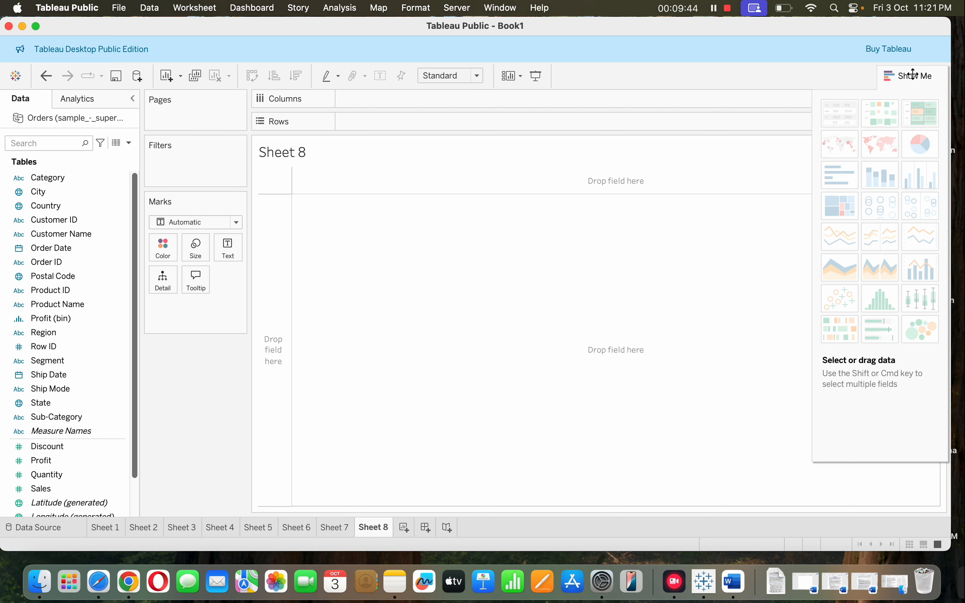
pyautogui.click(52, 318)
pyautogui.keyDown('super'); pyautogui.click(52, 389); pyautogui.keyUp('super')
pyautogui.keyDown('super'); pyautogui.click(73, 460); pyautogui.keyUp('super')
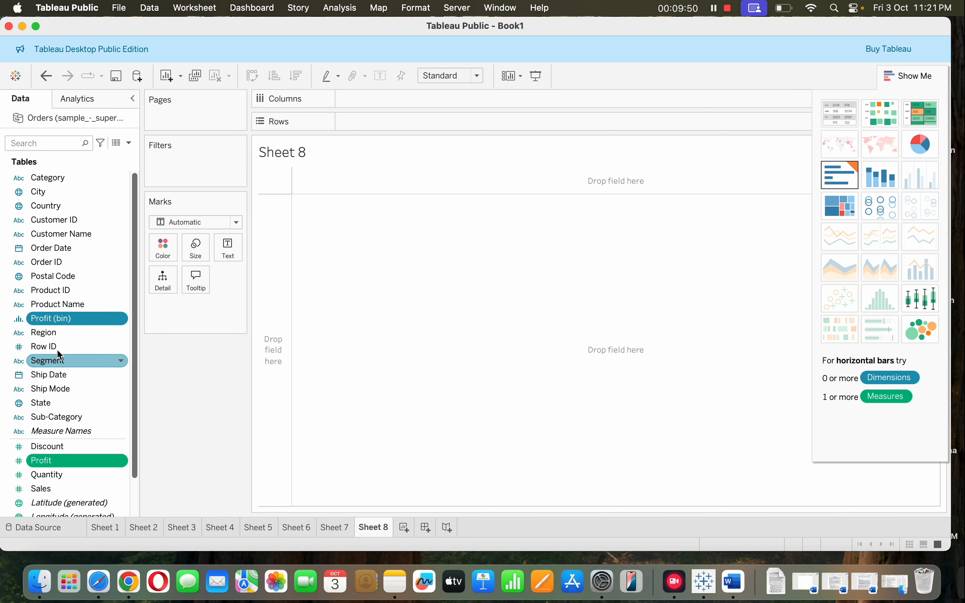
pyautogui.click(82, 321)
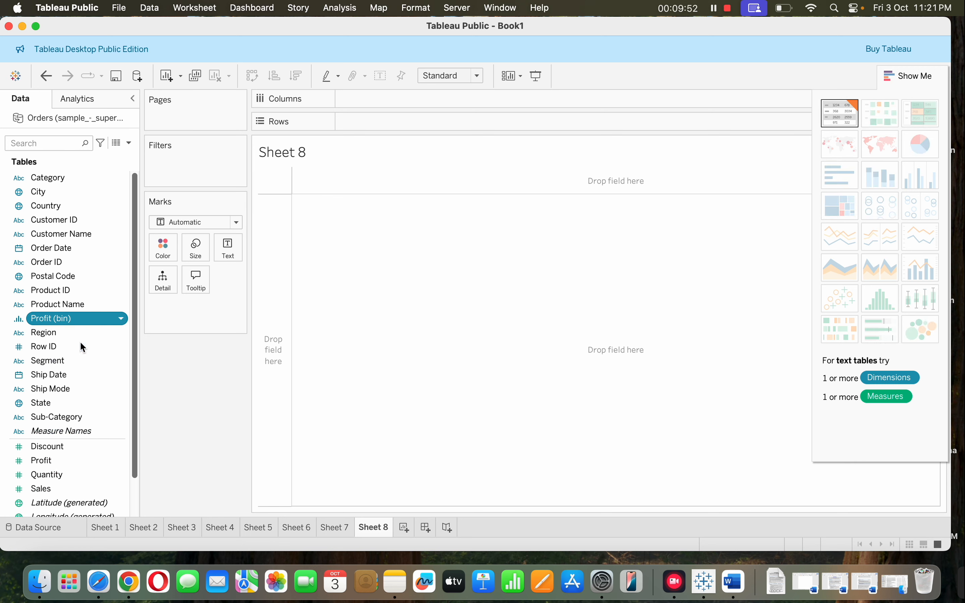
pyautogui.click(76, 392)
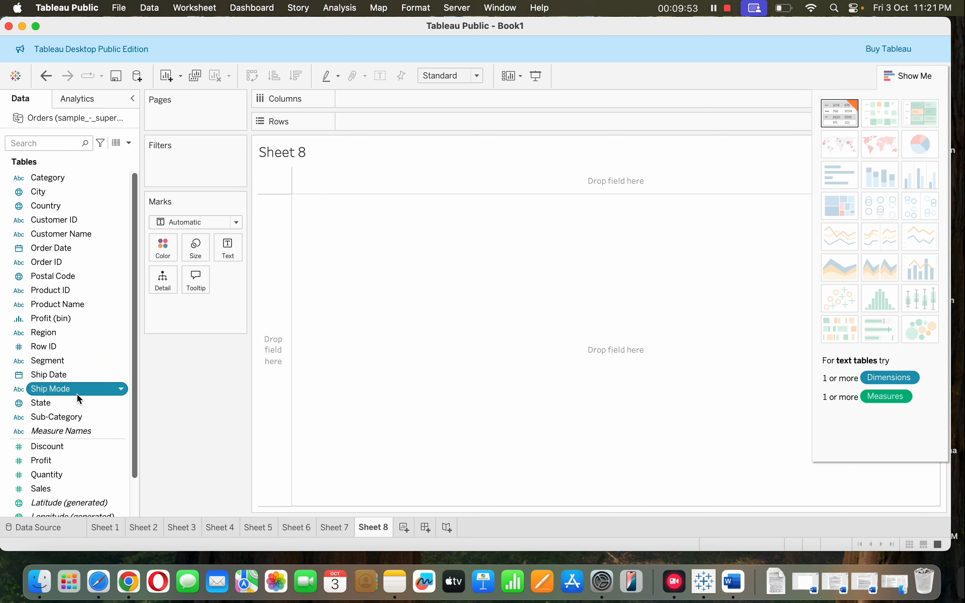
pyautogui.click(82, 461)
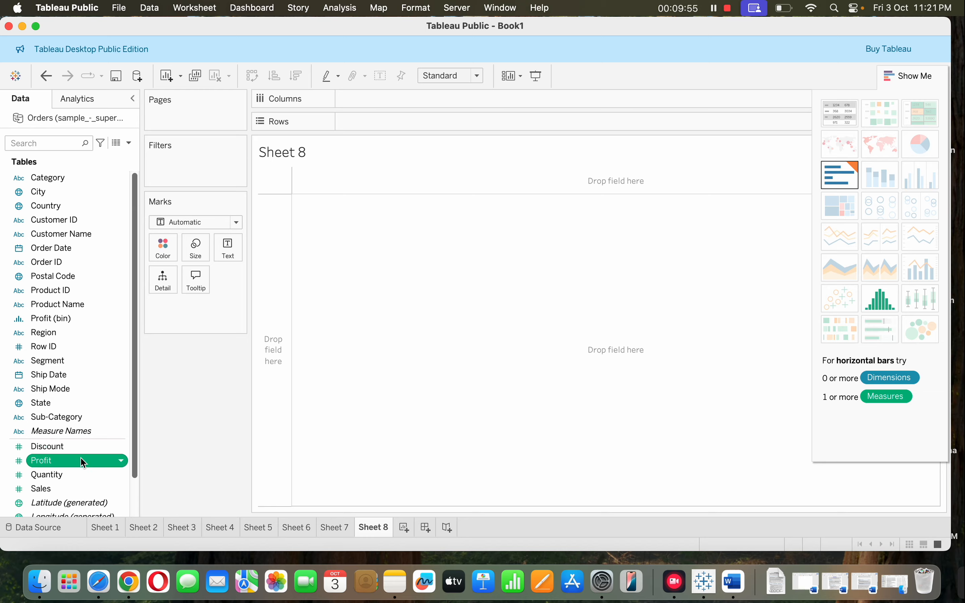
pyautogui.click(826, 174)
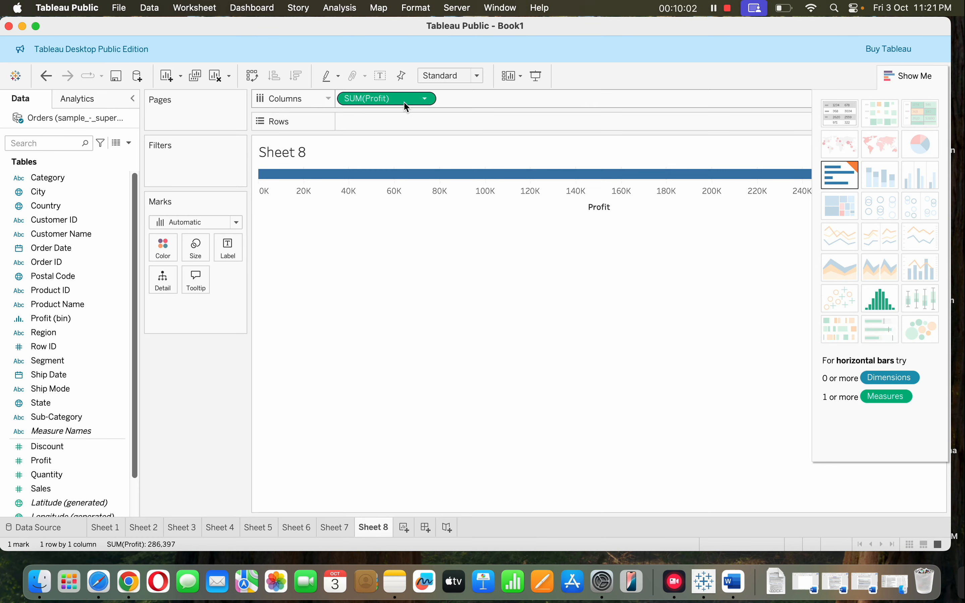
pyautogui.moveTo(82, 319); pyautogui.dragTo(185, 417)
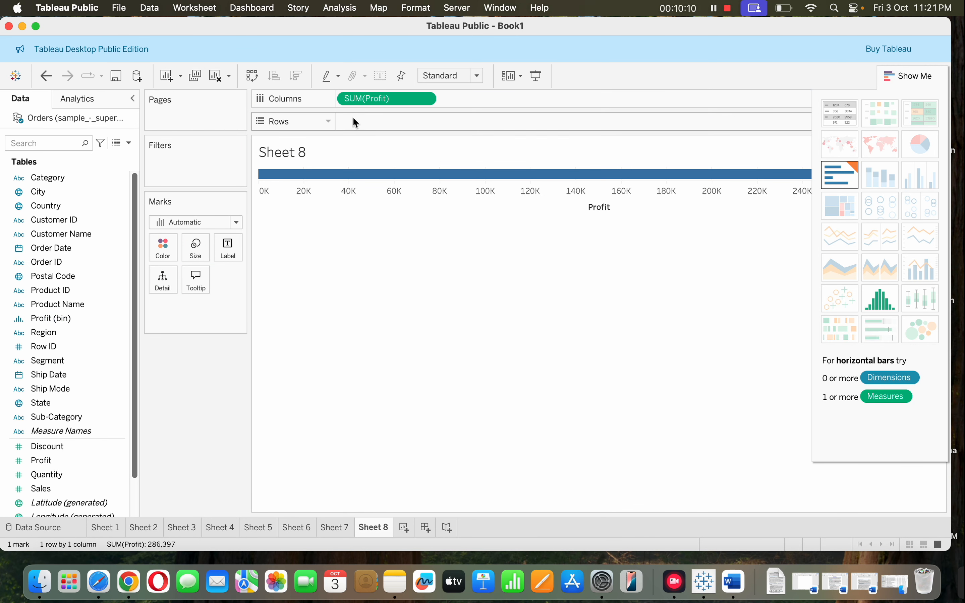
pyautogui.moveTo(367, 100); pyautogui.dragTo(163, 388)
# Place Profit (bin) on Rows and Profit on Columns in Sheet 8
pyautogui.moveTo(56, 319); pyautogui.dragTo(382, 121)
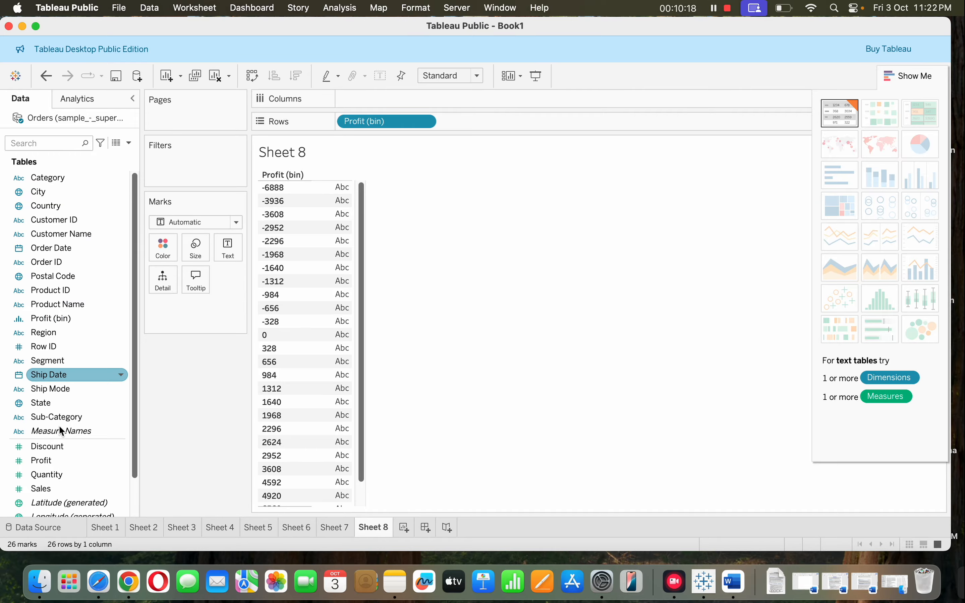
pyautogui.click(64, 461)
pyautogui.moveTo(64, 462); pyautogui.dragTo(381, 100)
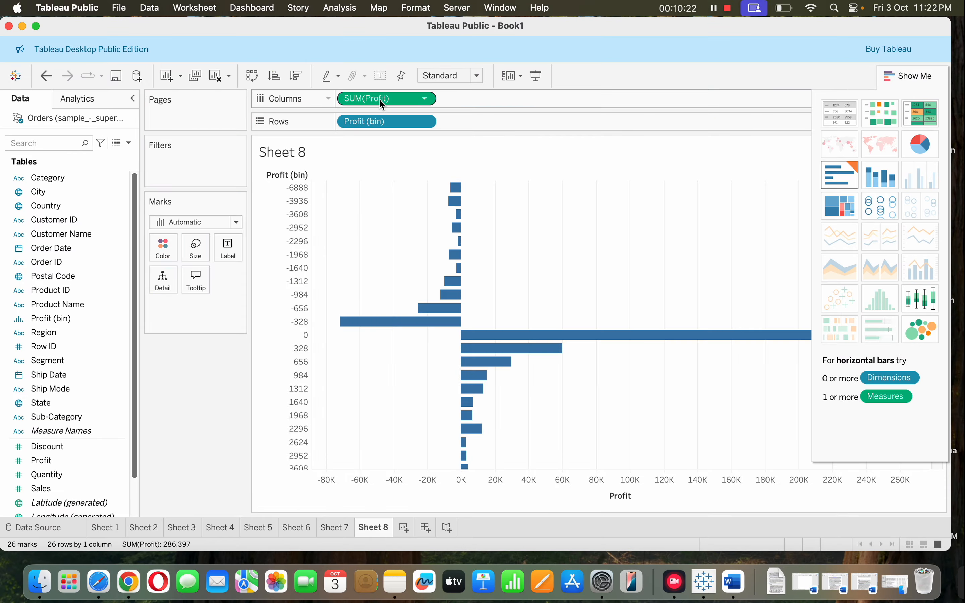
# Change the Profit measure's aggregation to Count and swap rows and columns so the bins run along the horizontal axis
pyautogui.click(425, 99)
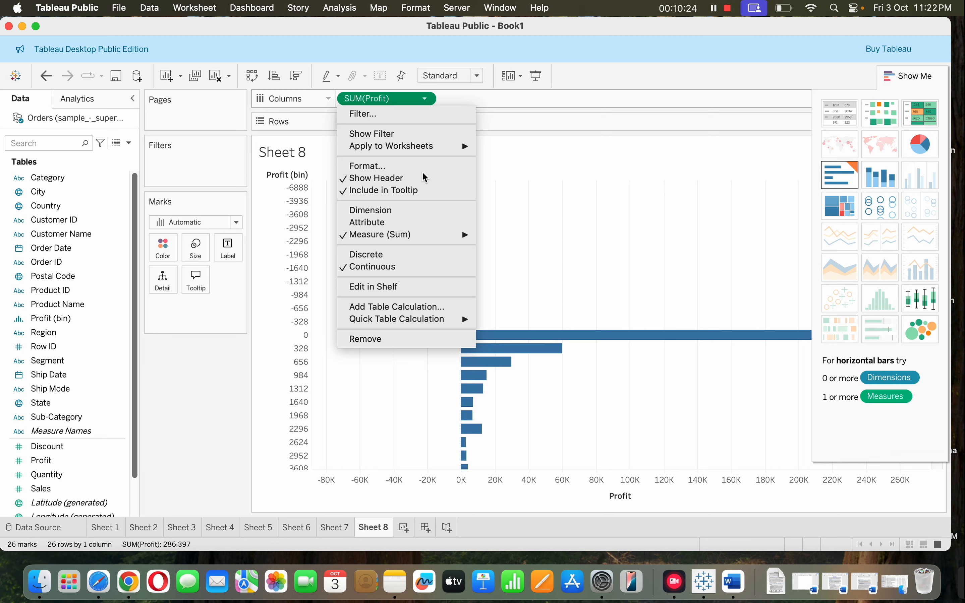
pyautogui.moveTo(455, 234)
pyautogui.click(513, 272)
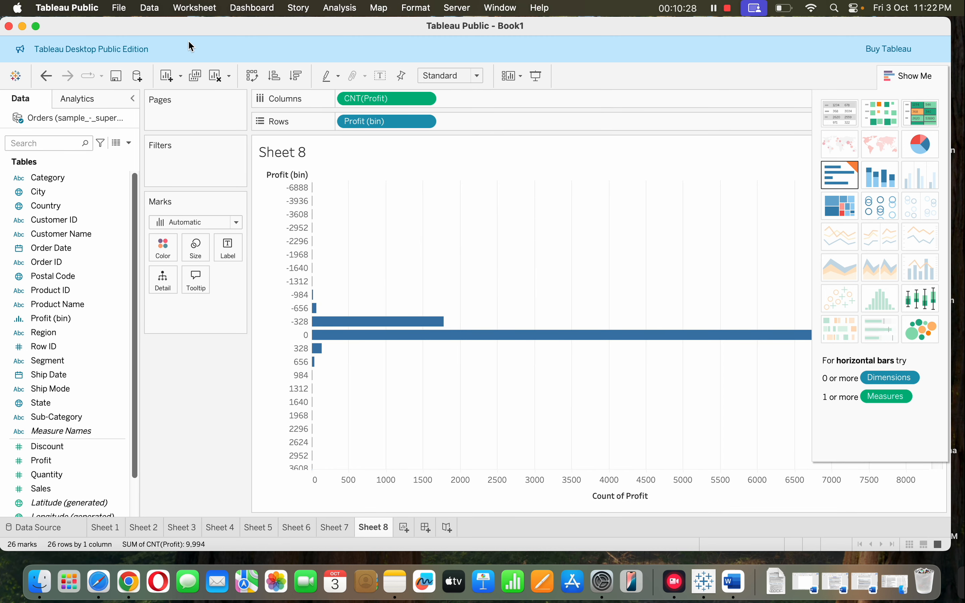
pyautogui.click(255, 75)
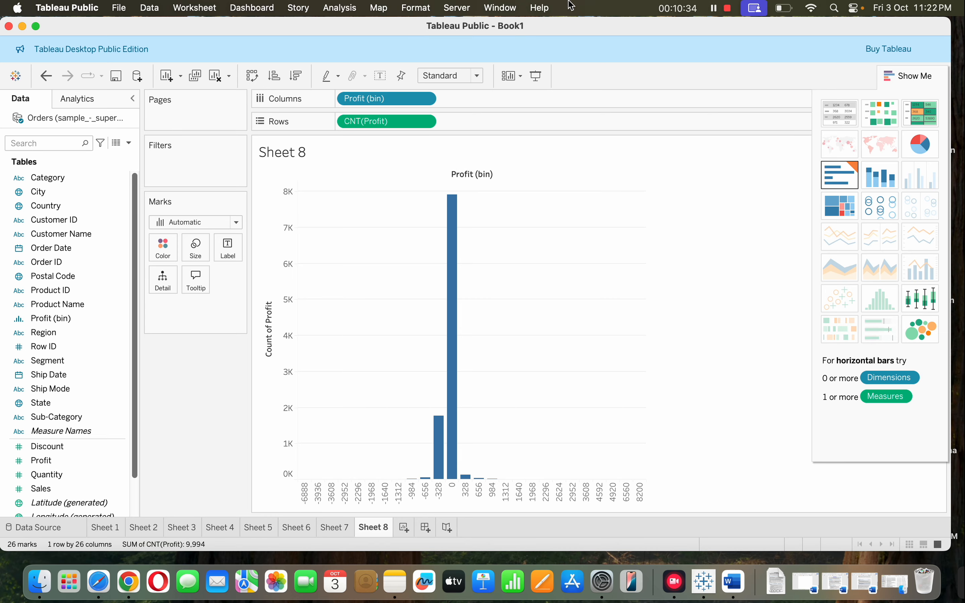
pyautogui.click(713, 8)
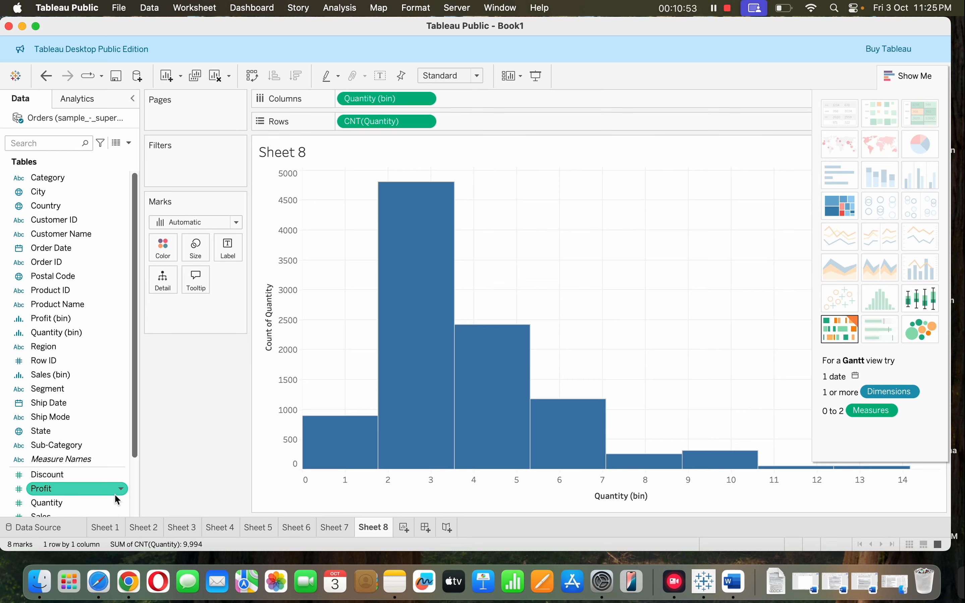
# Create a second bin field from Quantity, named Quantity (bin) 2, accepting the bin size of 1.77
pyautogui.click(123, 508)
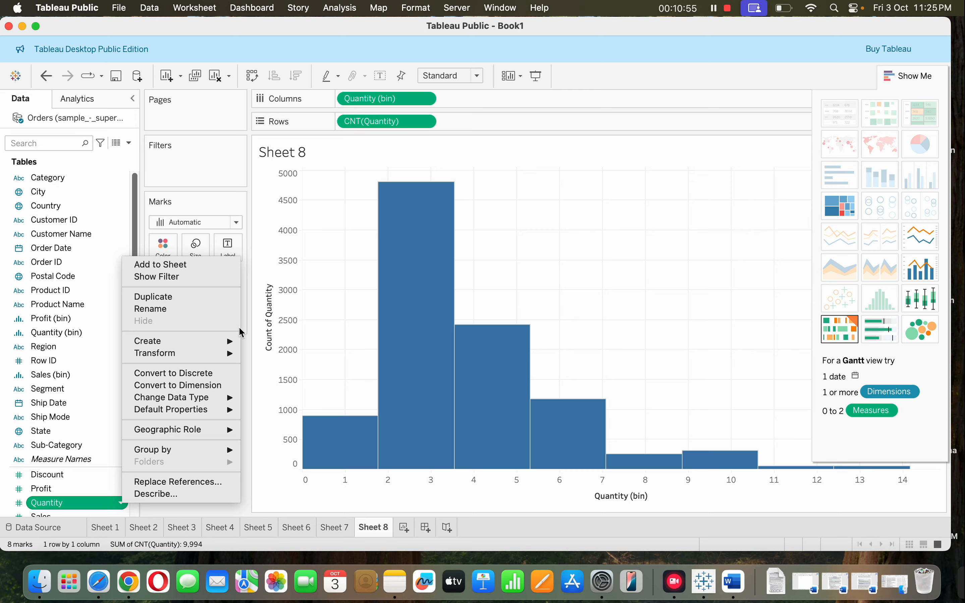
pyautogui.moveTo(237, 342)
pyautogui.click(264, 366)
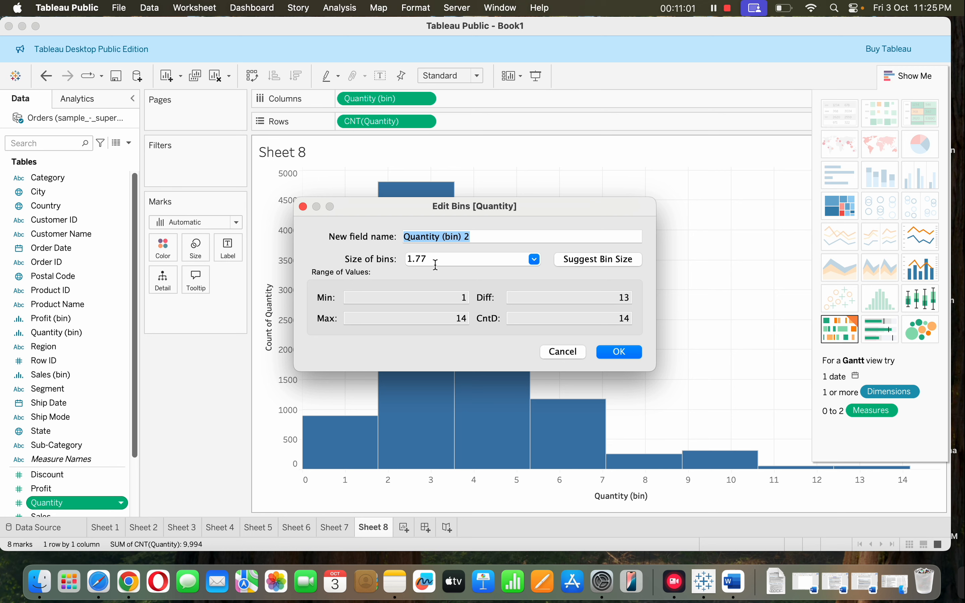
pyautogui.click(613, 355)
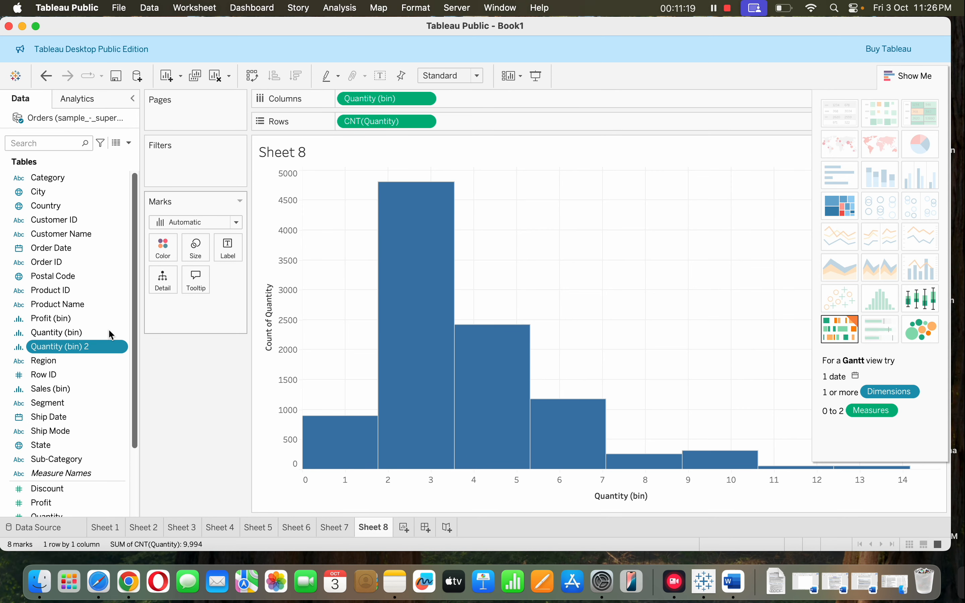
# Check the aggregation of the Quantity measure on Rows and hide the Show Me chart suggestions
pyautogui.click(425, 123)
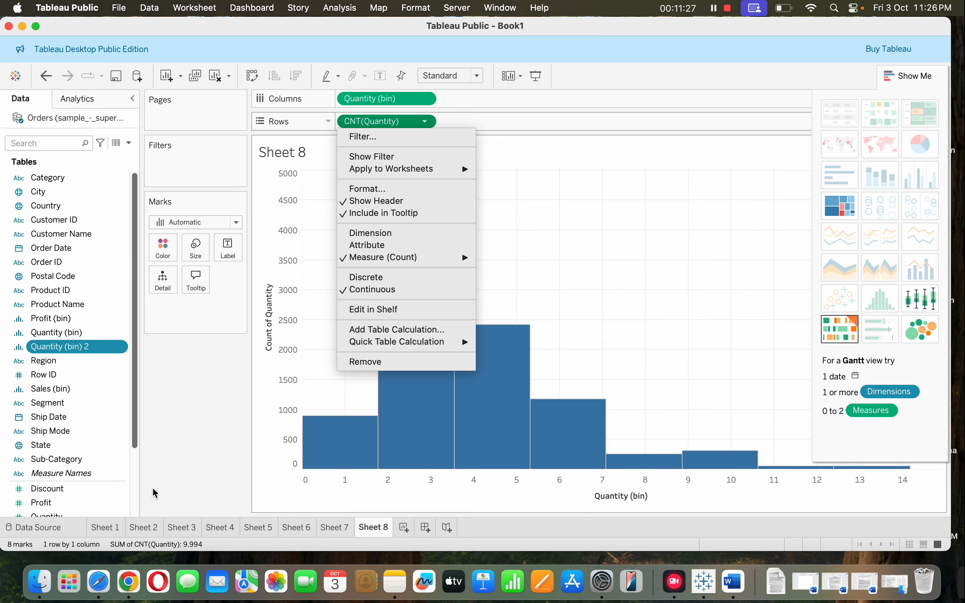
pyautogui.click(179, 473)
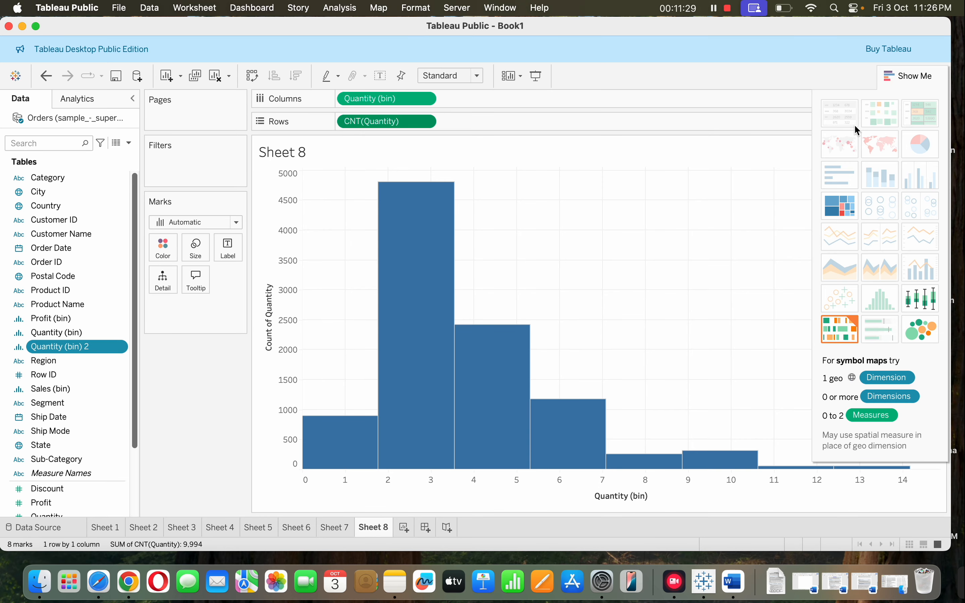
pyautogui.click(925, 75)
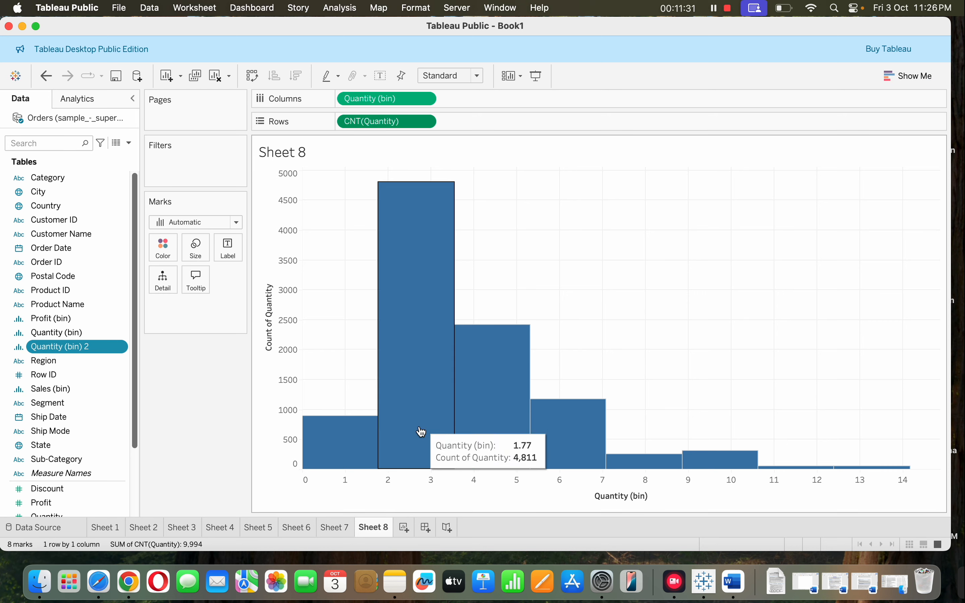
# Add a new worksheet and place Sales (bin) on Columns
pyautogui.click(404, 528)
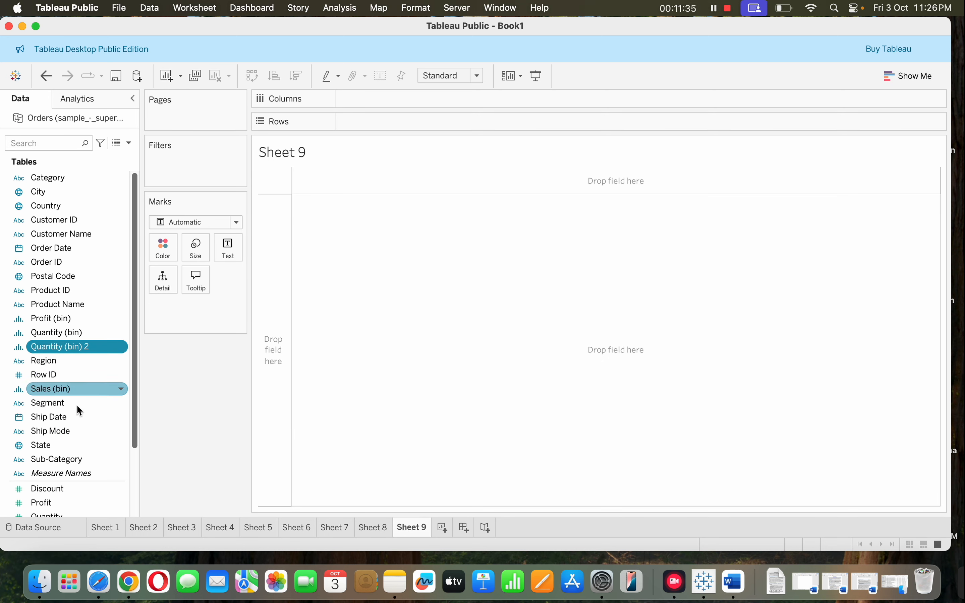
pyautogui.moveTo(67, 389); pyautogui.dragTo(386, 104)
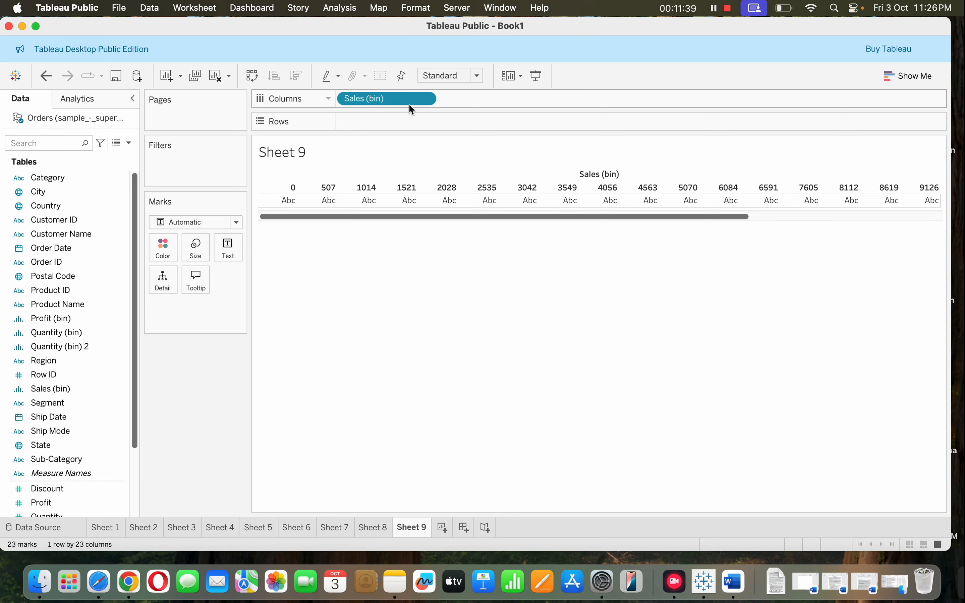
# Make Sales (bin) on Columns continuous and add Sales to Rows, aggregated as Count
pyautogui.click(425, 100)
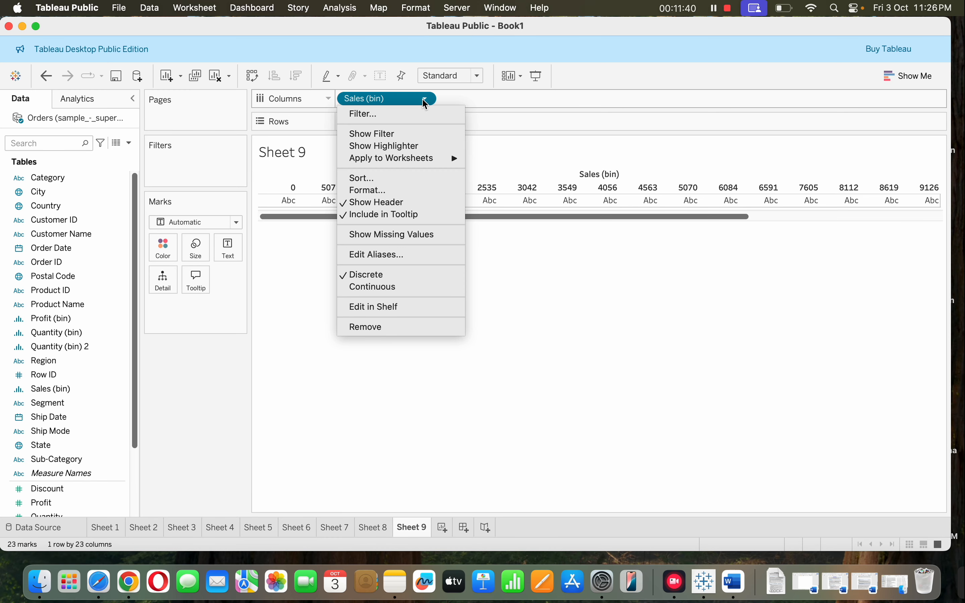
pyautogui.click(412, 288)
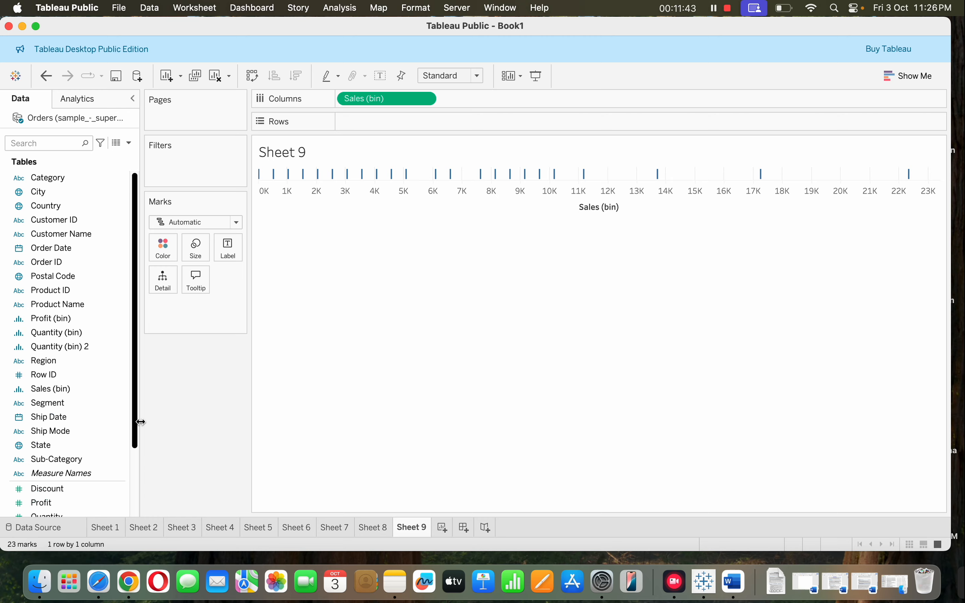
pyautogui.moveTo(136, 434)
pyautogui.mouseDown()
pyautogui.moveTo(134, 485)
pyautogui.moveTo(340, 202)
pyautogui.moveTo(423, 128)
pyautogui.moveTo(412, 116)
pyautogui.mouseUp()
pyautogui.click(425, 122)
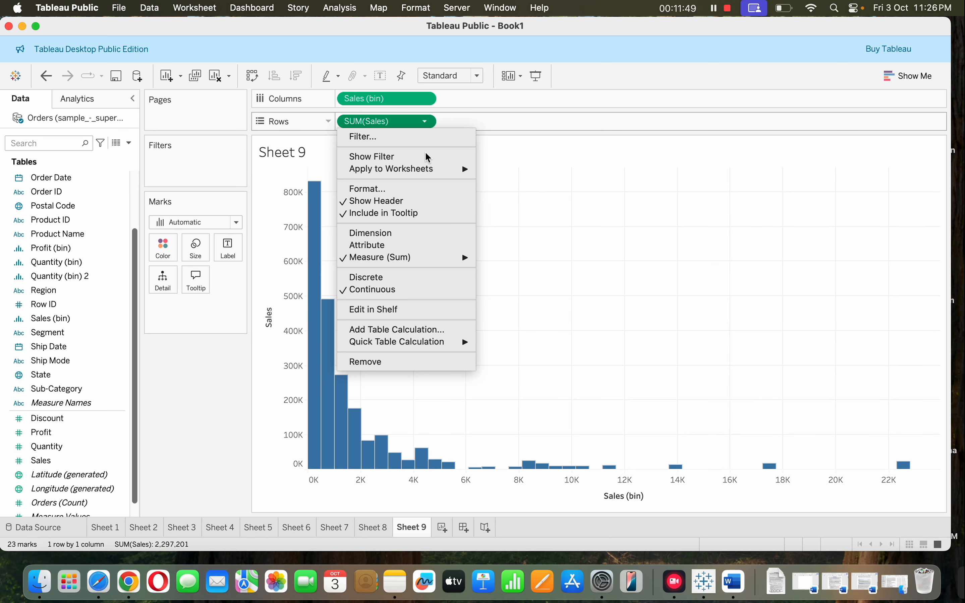
pyautogui.moveTo(430, 261)
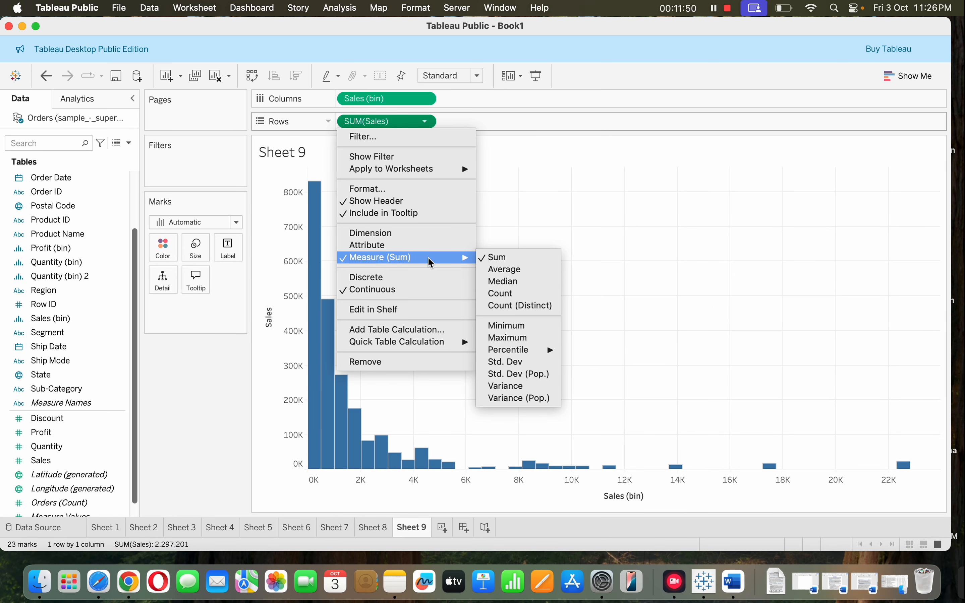
pyautogui.click(514, 295)
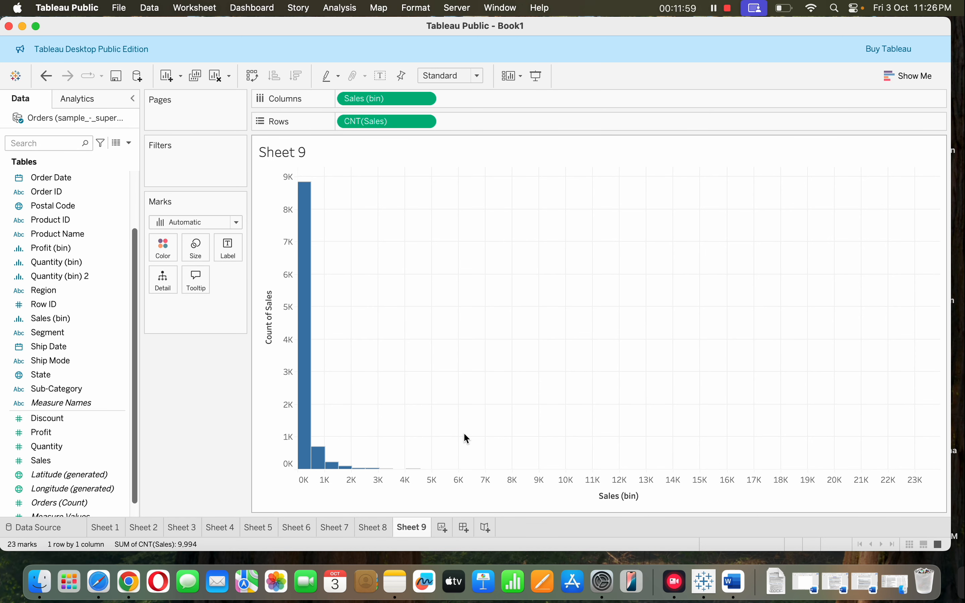
# Change Quantity (bin) on Sheet 8 to discrete and examine the bin labels beneath the bars
pyautogui.click(373, 531)
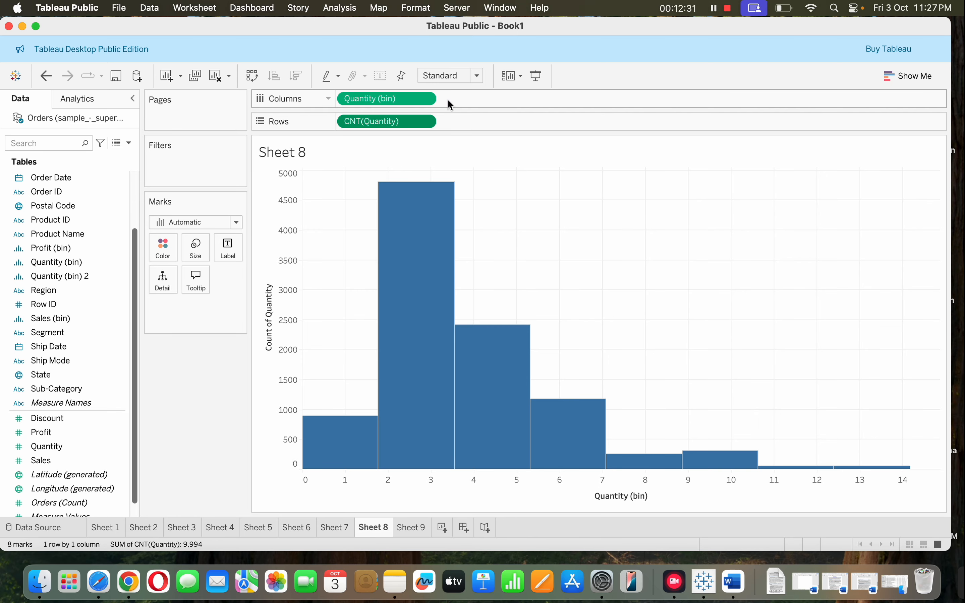
pyautogui.click(426, 98)
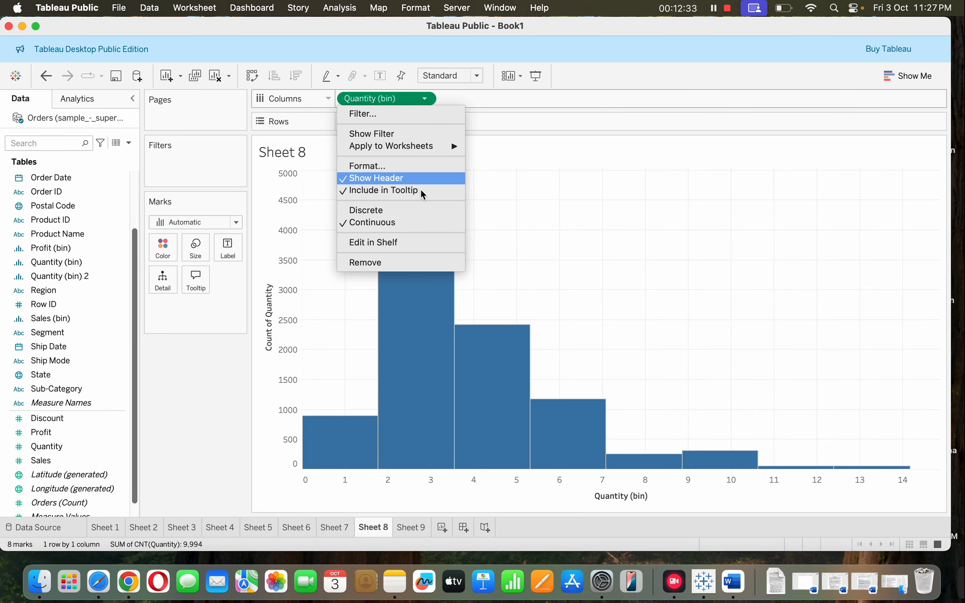
pyautogui.click(423, 210)
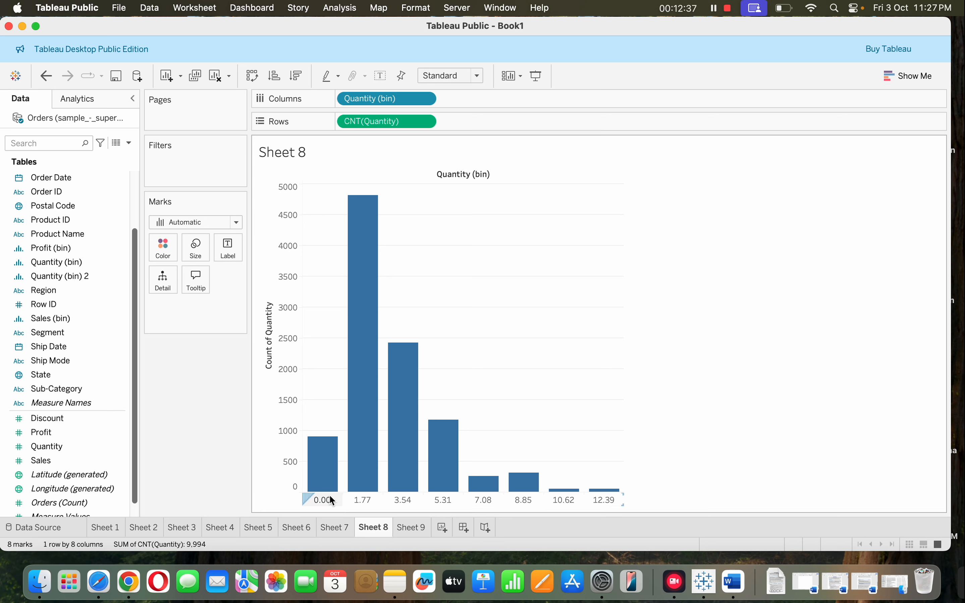
pyautogui.moveTo(323, 491)
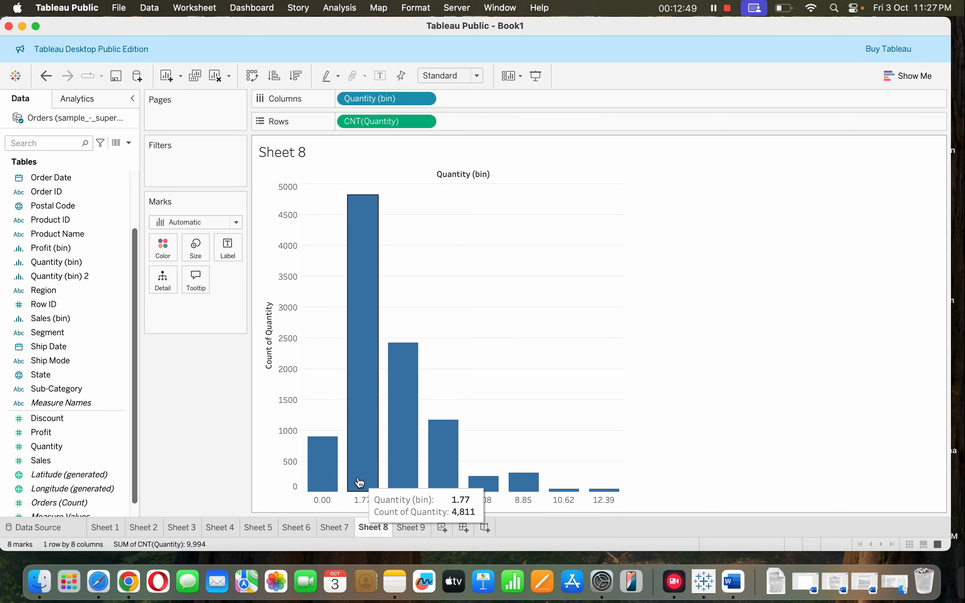
pyautogui.moveTo(433, 488)
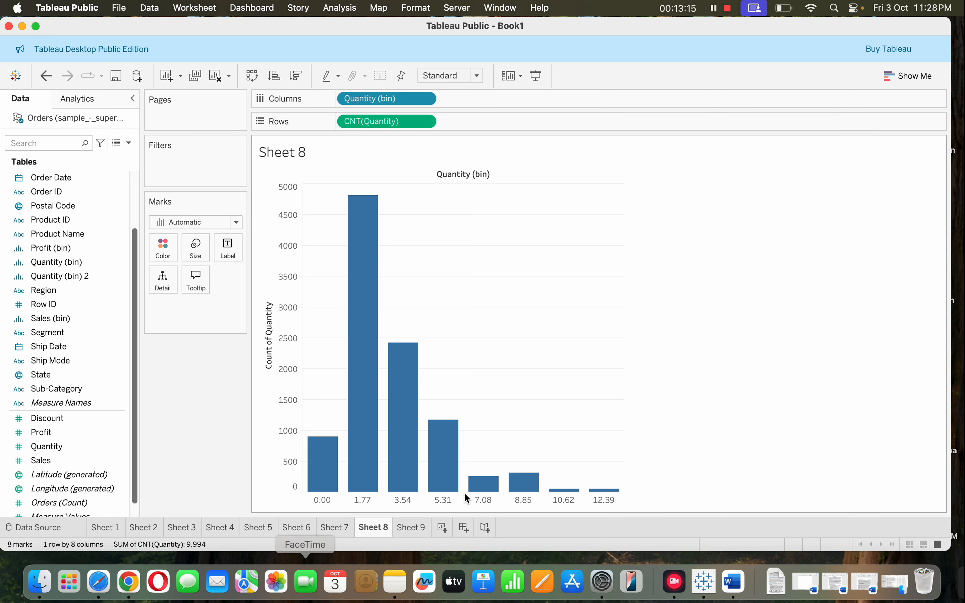
# Review the general and tick mark settings of the Sales (bin) axis on Sheet 9, then close them unchanged
pyautogui.click(408, 528)
pyautogui.click(607, 497)
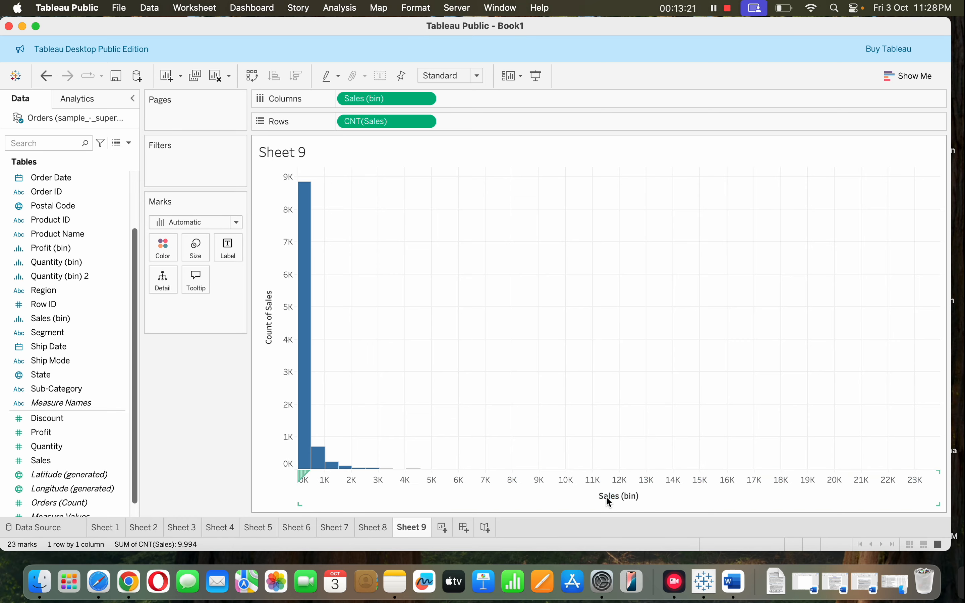
pyautogui.doubleClick(629, 498)
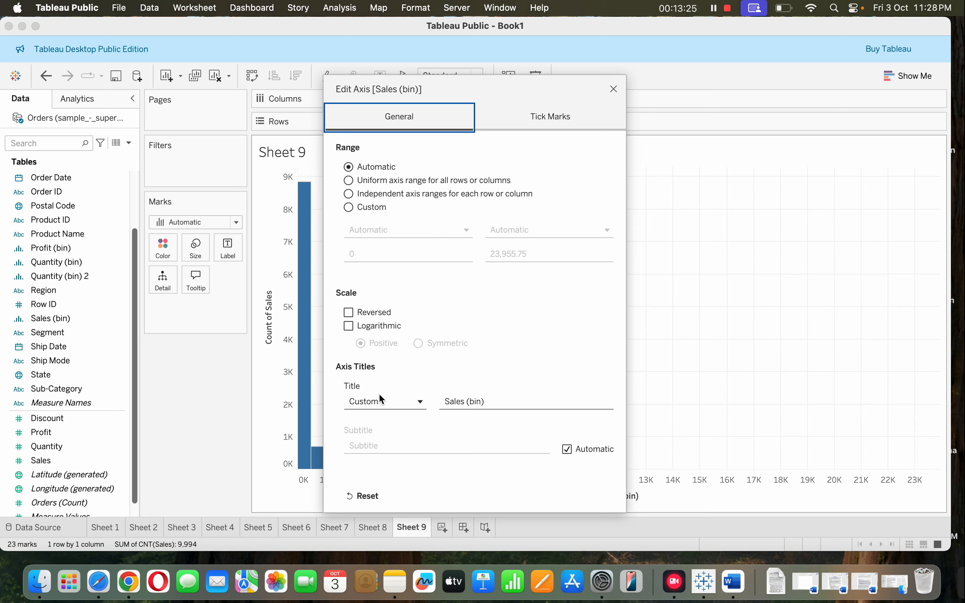
pyautogui.click(548, 122)
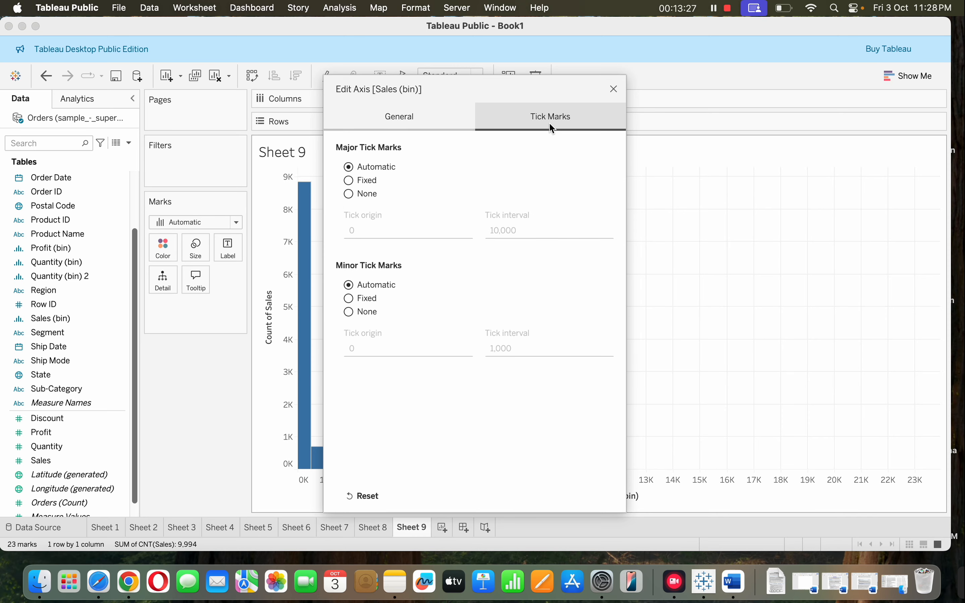
pyautogui.click(399, 117)
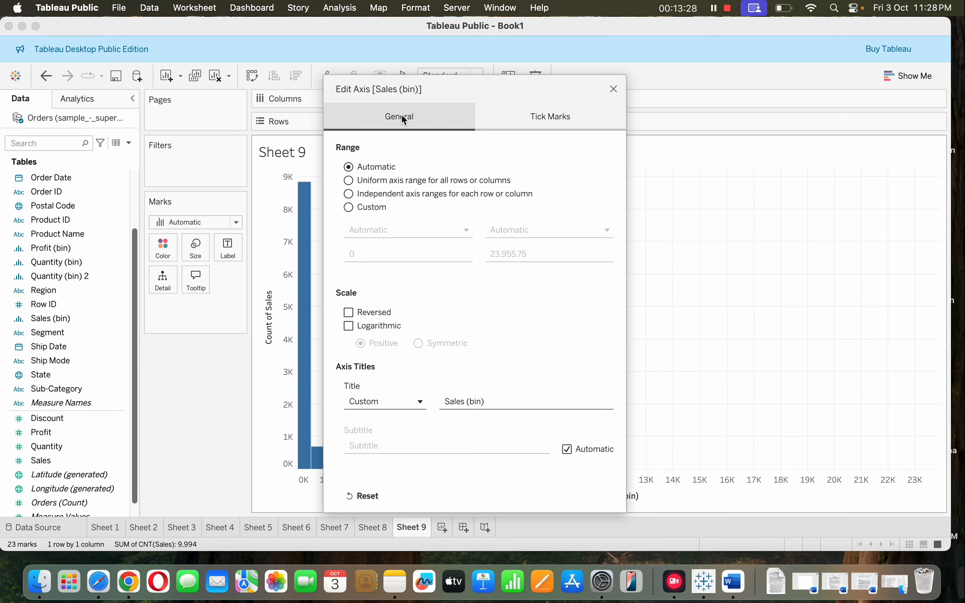
pyautogui.click(615, 89)
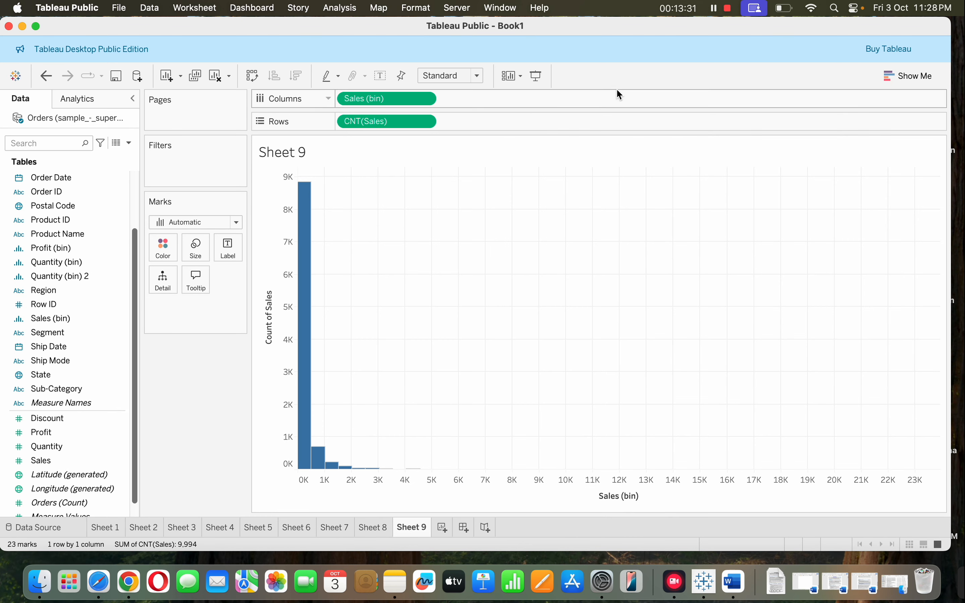
pyautogui.click(713, 6)
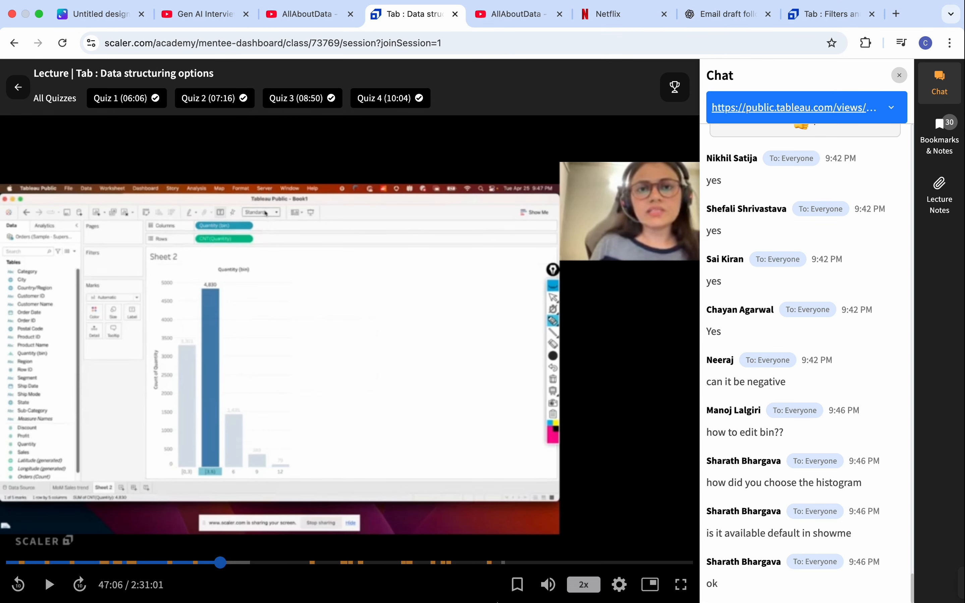
pyautogui.moveTo(572, 598)
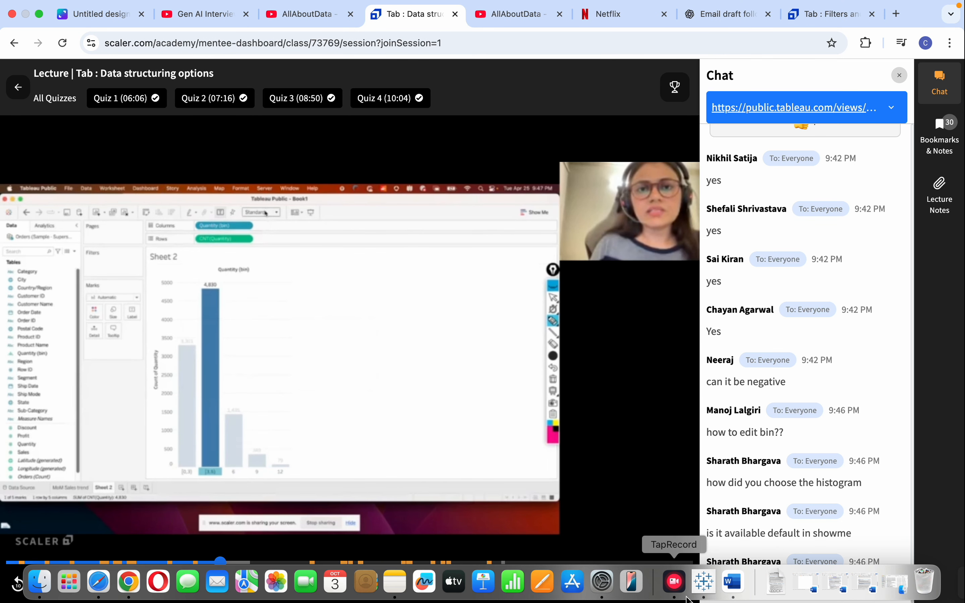
# Switch back to Tableau Public, make Quantity (bin) on Sheet 8 continuous, and inspect where the histogram's bins begin and end
pyautogui.click(703, 583)
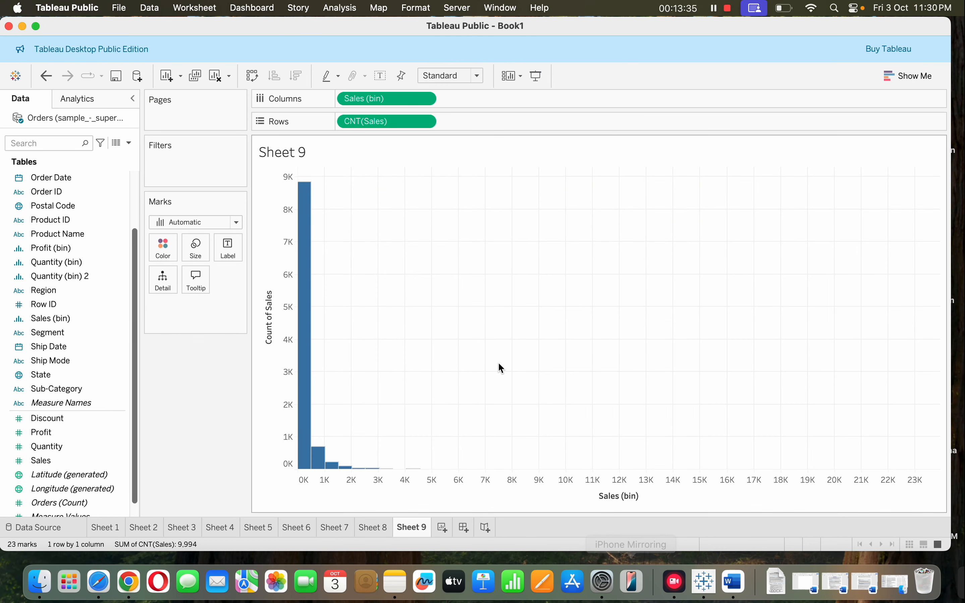
pyautogui.click(375, 528)
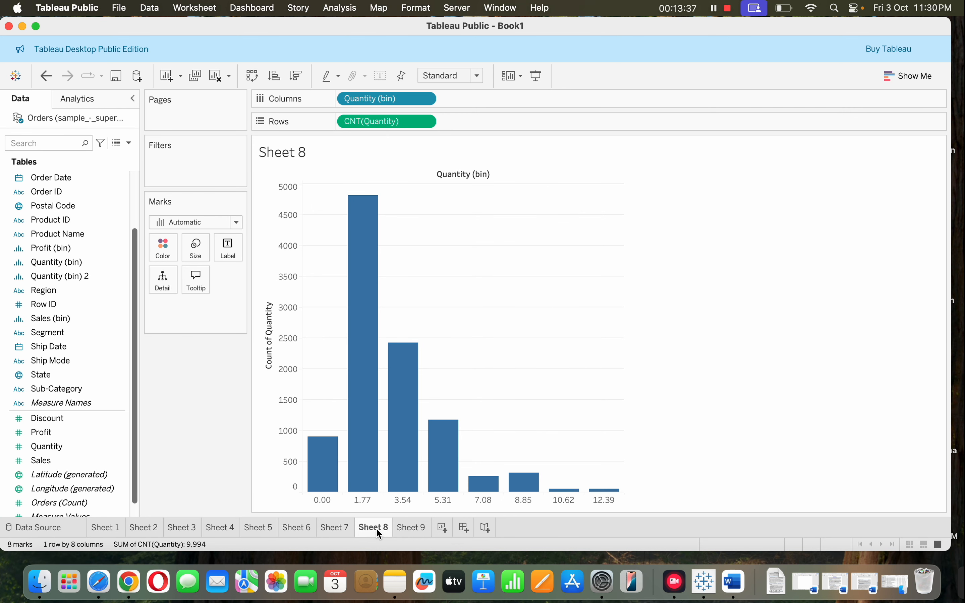
pyautogui.click(424, 100)
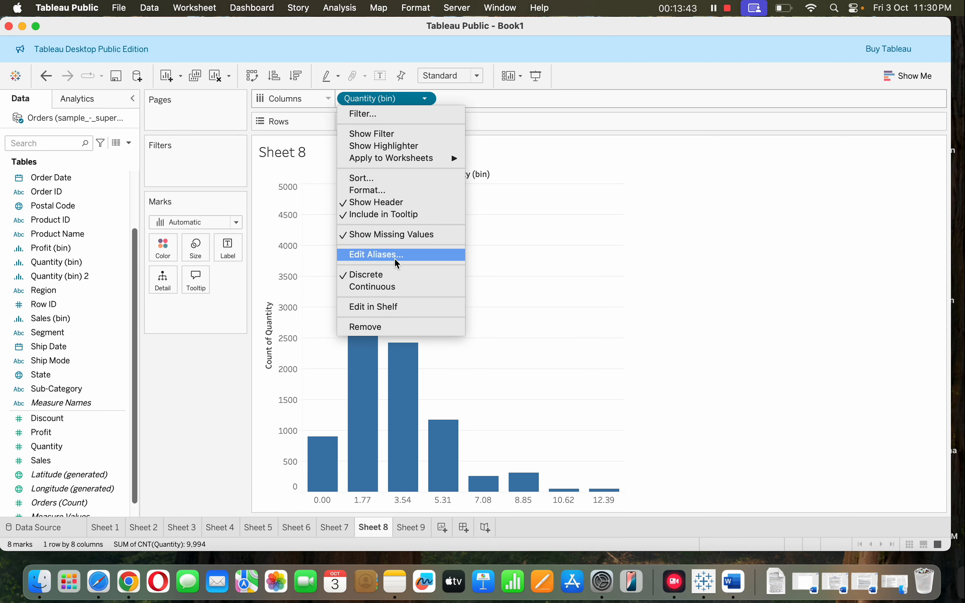
pyautogui.click(401, 287)
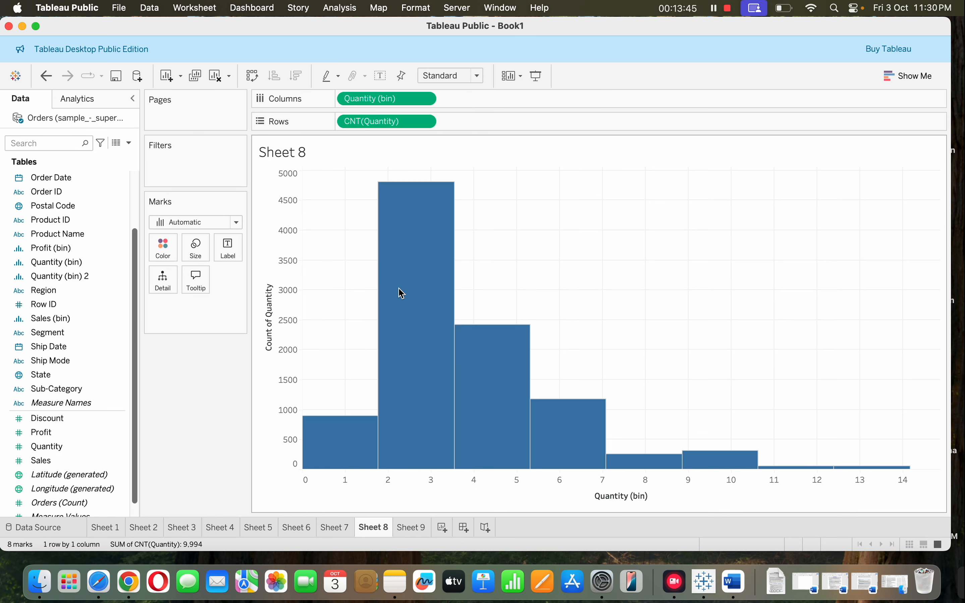
pyautogui.moveTo(360, 464)
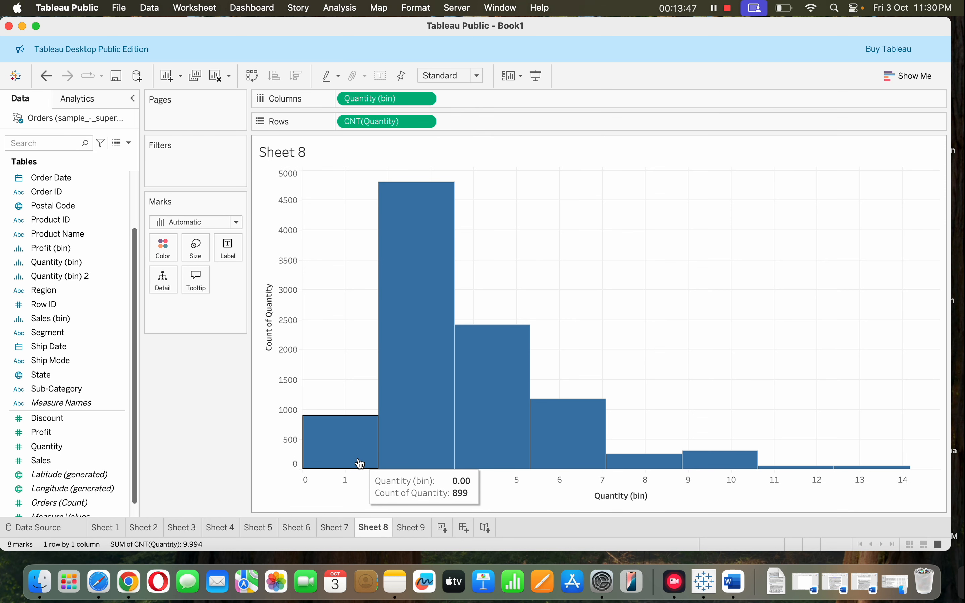
pyautogui.moveTo(409, 442)
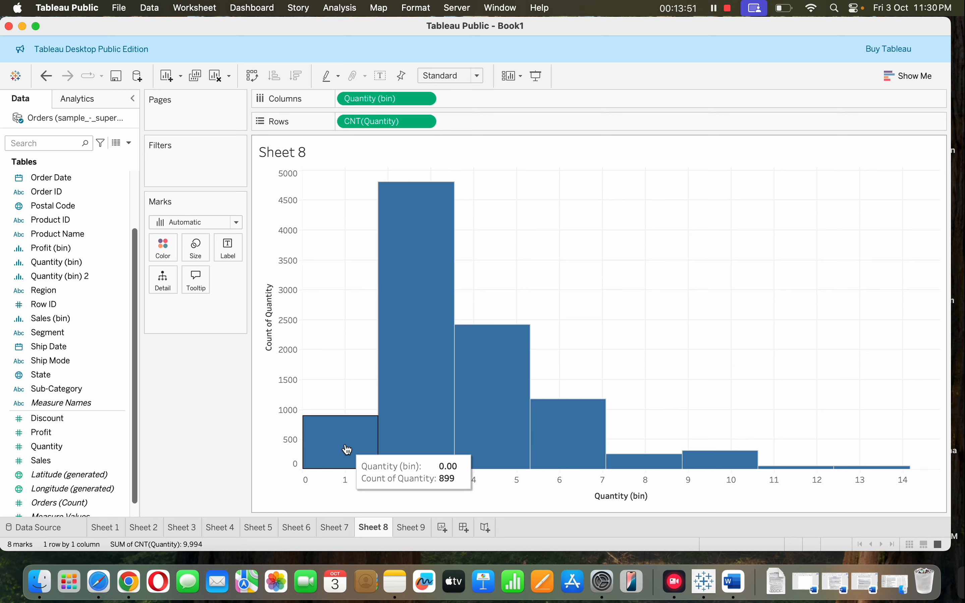
pyautogui.moveTo(480, 425)
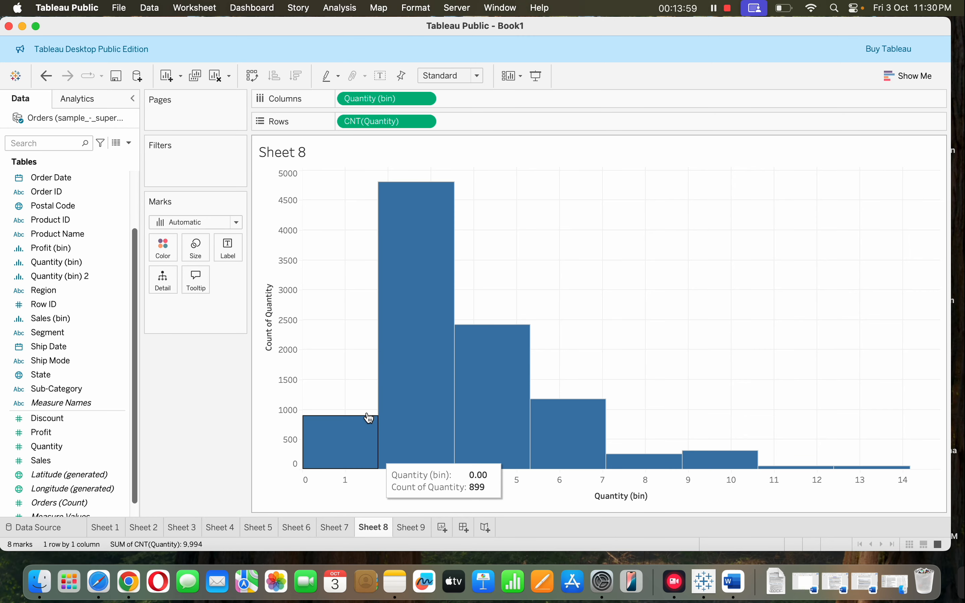
pyautogui.moveTo(379, 281)
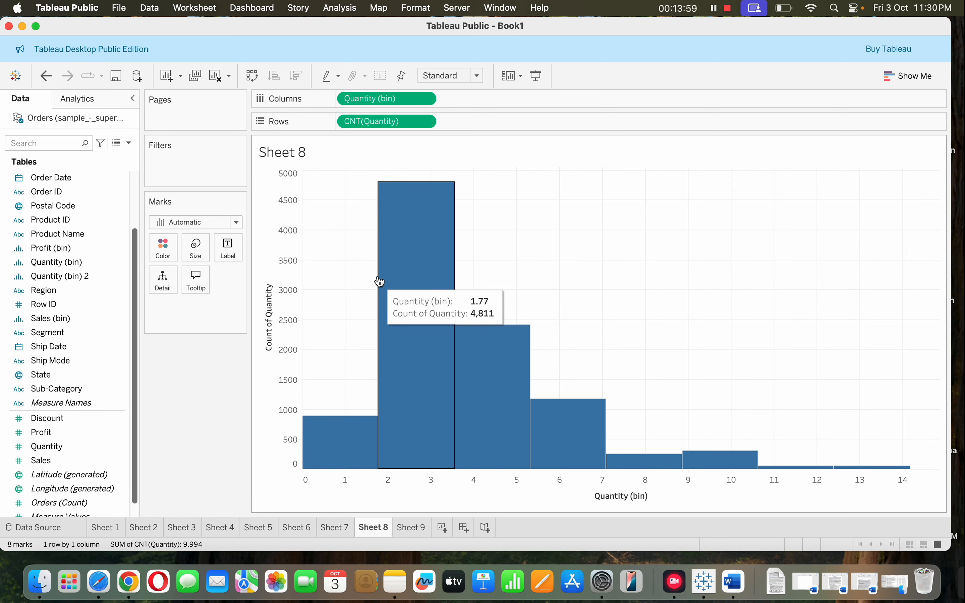
# Edit the Quantity (bin) field and set its bin size to 2
pyautogui.rightClick(122, 262)
pyautogui.click(143, 331)
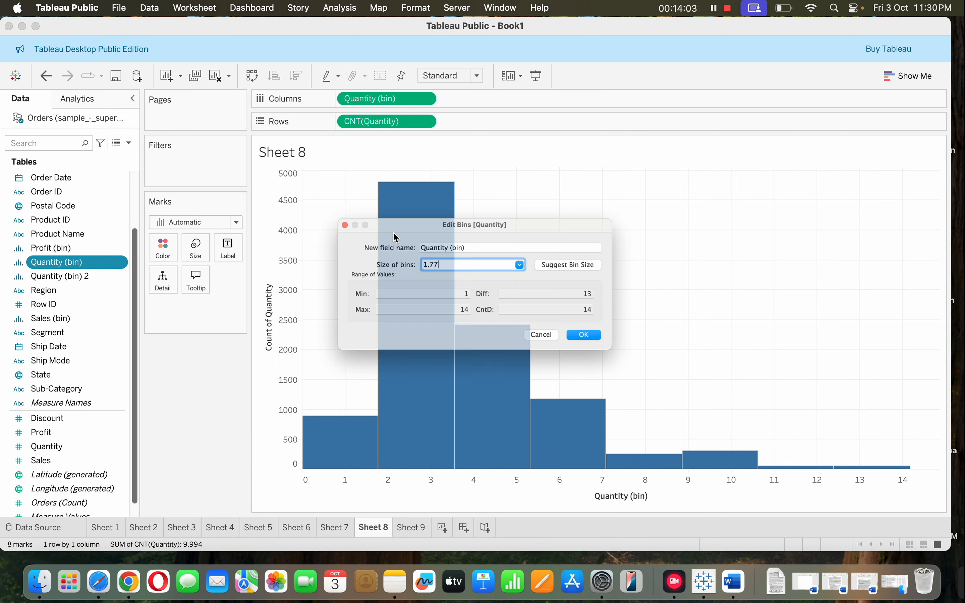
pyautogui.press('BackSpace')
pyautogui.press('BackSpace')
pyautogui.press('BackSpace')
pyautogui.press('BackSpace')
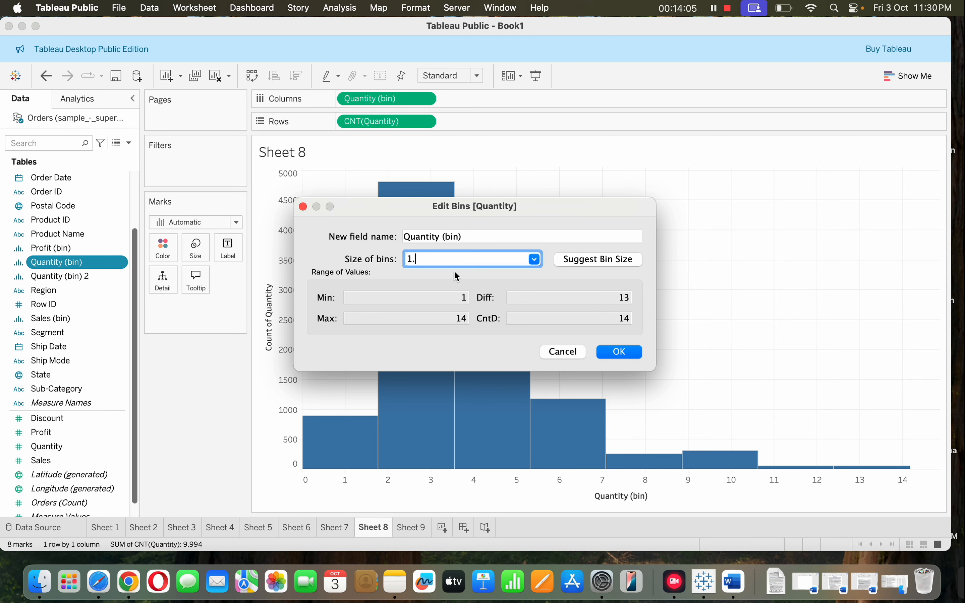
pyautogui.write('2')
pyautogui.click(620, 352)
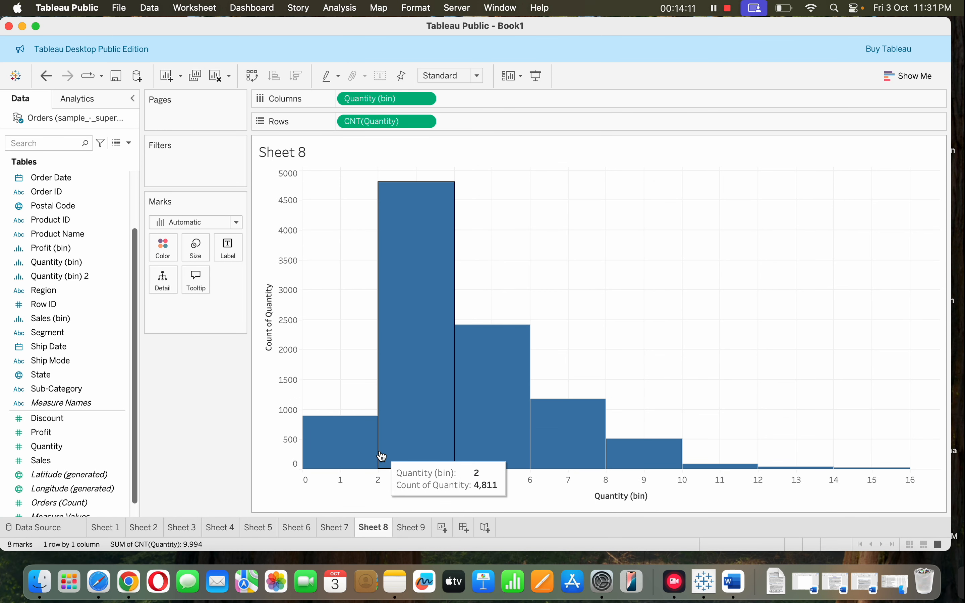
# Show mark labels on the Quantity histogram and change Quantity (bin) on Columns to discrete
pyautogui.click(380, 75)
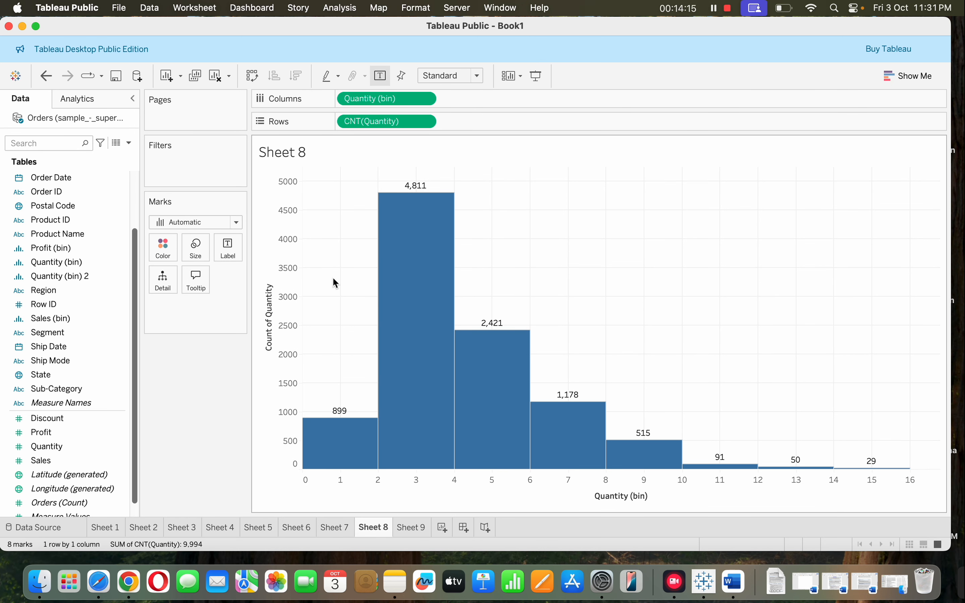
pyautogui.click(427, 103)
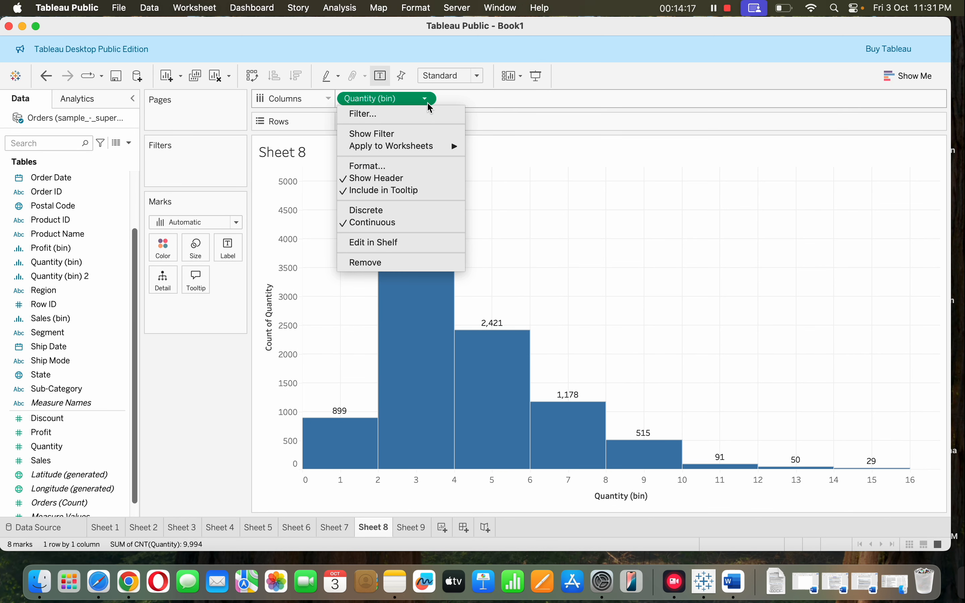
pyautogui.click(407, 212)
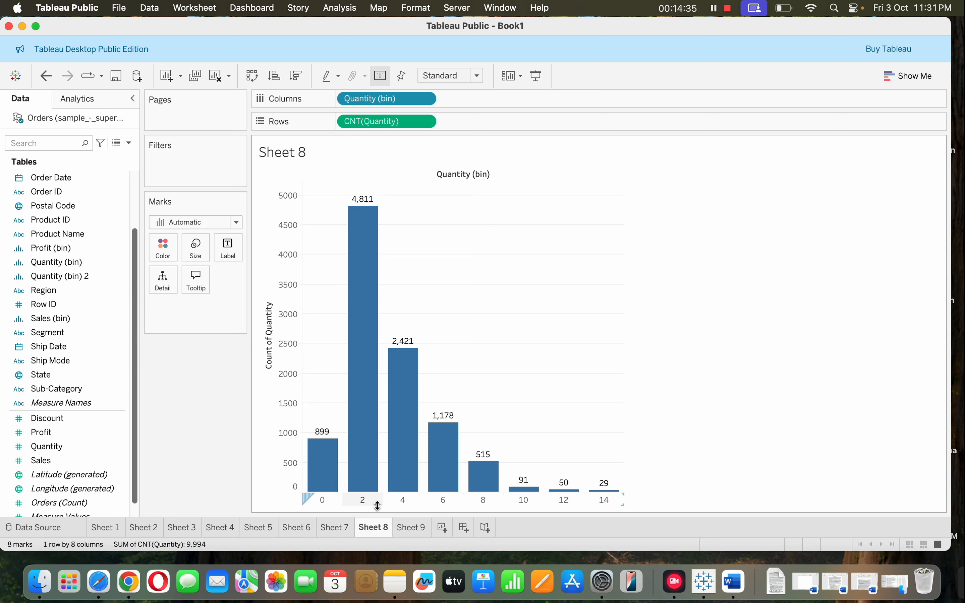
# Select the 0 bin in the Quantity chart, view its summary data, and close the data view
pyautogui.click(321, 501)
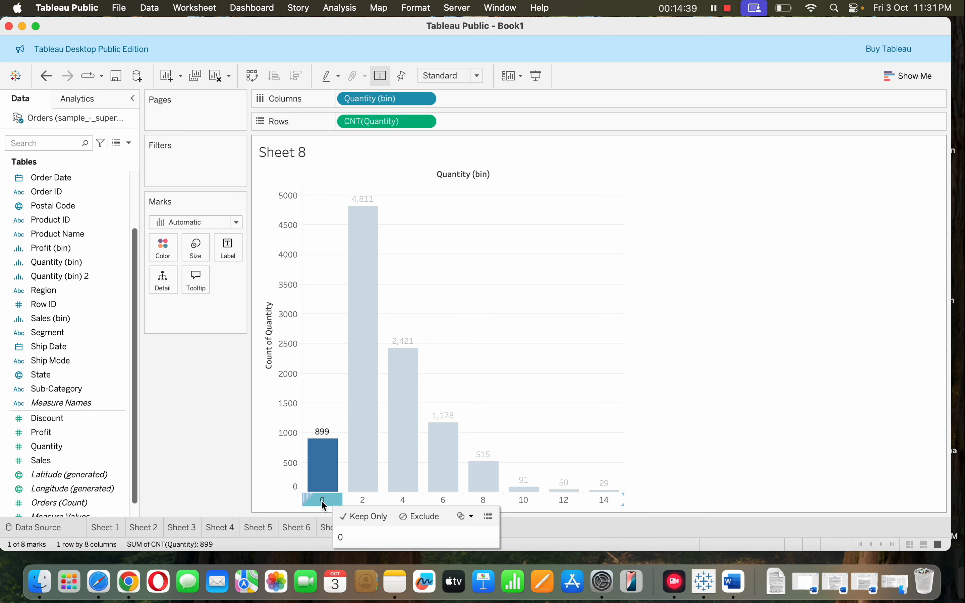
pyautogui.click(470, 514)
pyautogui.click(487, 519)
pyautogui.click(487, 518)
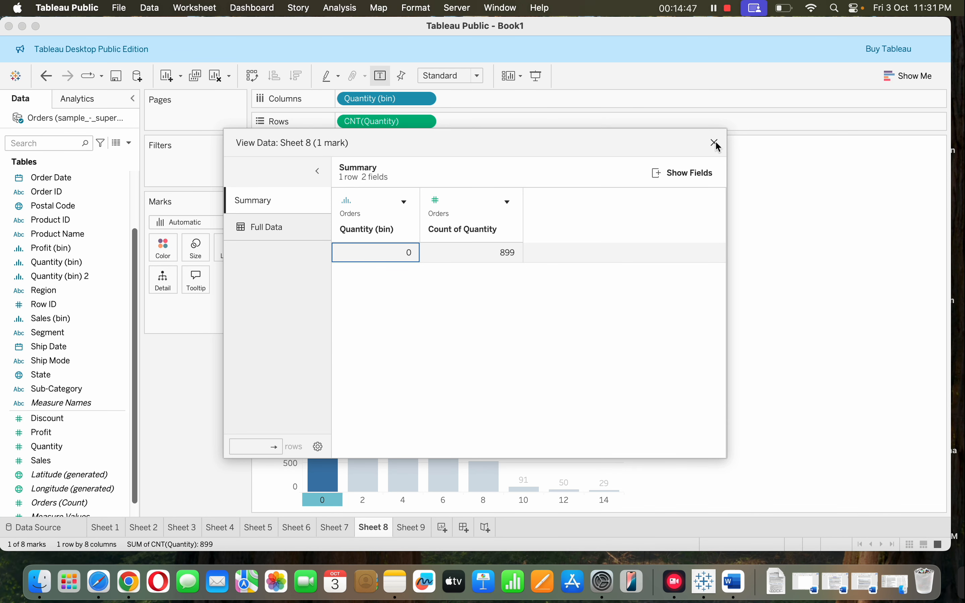
pyautogui.click(715, 143)
# Try keeping only the 0 bin, undo that filter, and make Quantity (bin) discrete again
pyautogui.doubleClick(317, 495)
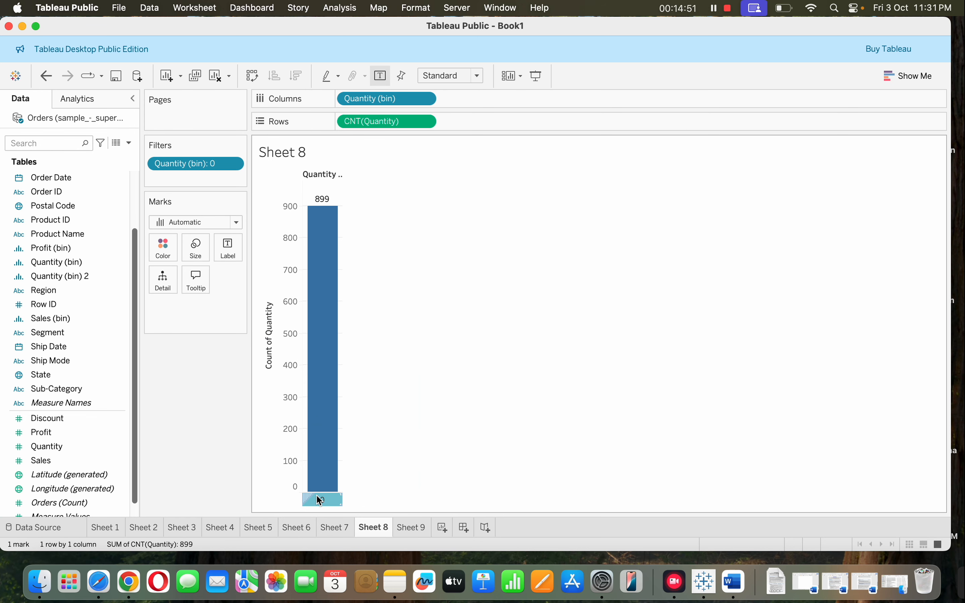
pyautogui.press('super+z')
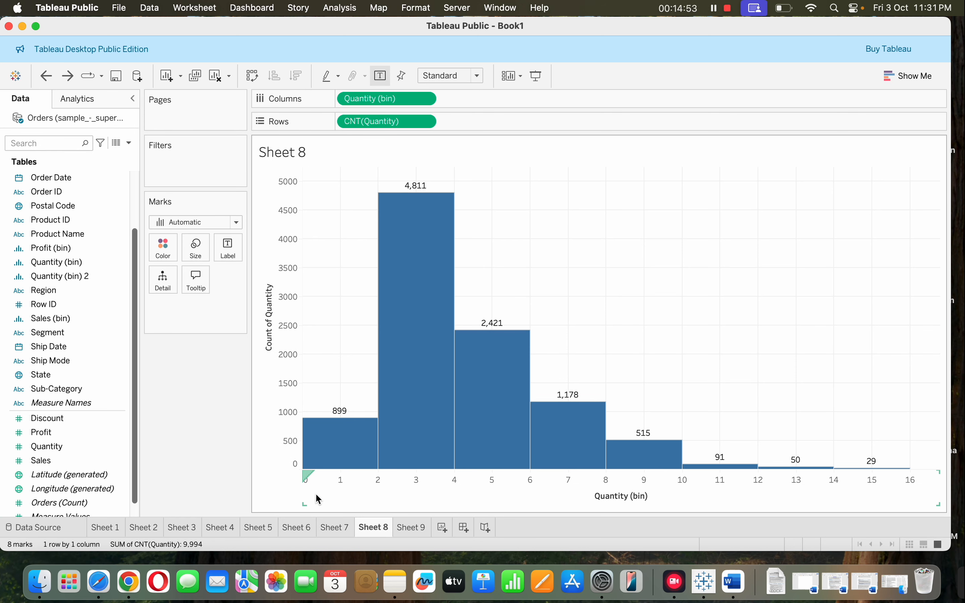
pyautogui.click(425, 99)
pyautogui.click(426, 212)
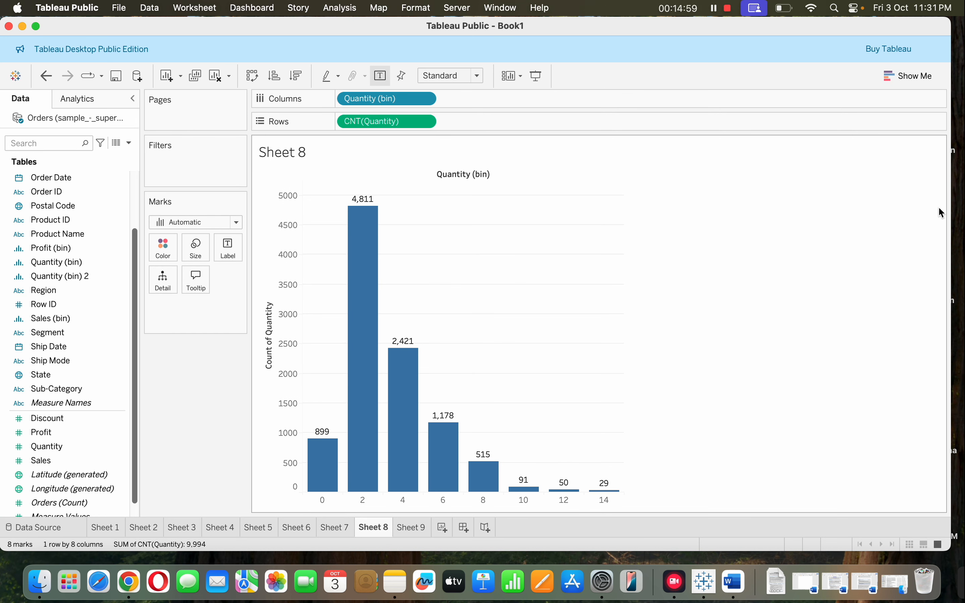
# Make the window full screen and try keeping only the 6 bin of the Quantity histogram, removing that filter again
pyautogui.click(36, 27)
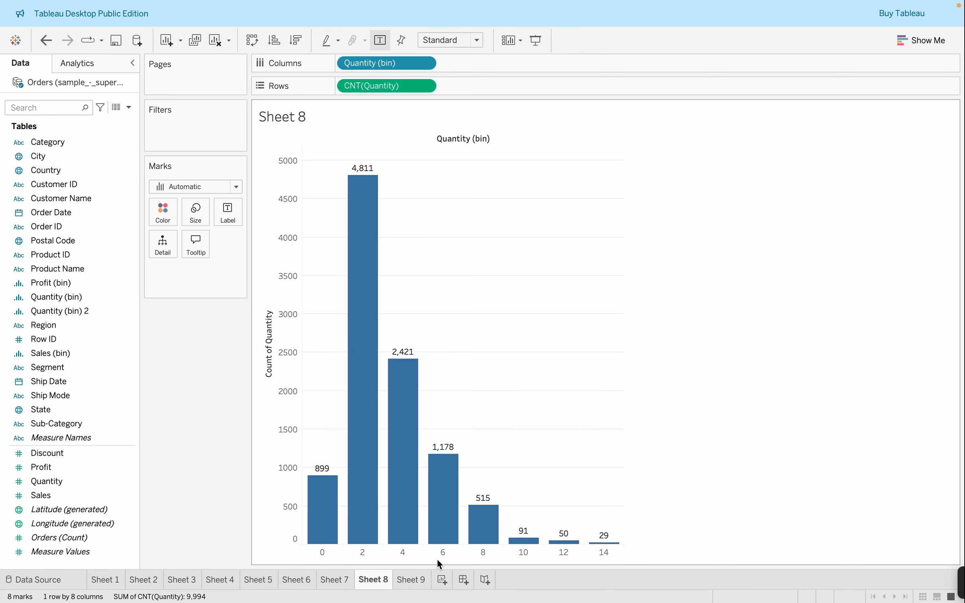
pyautogui.doubleClick(442, 553)
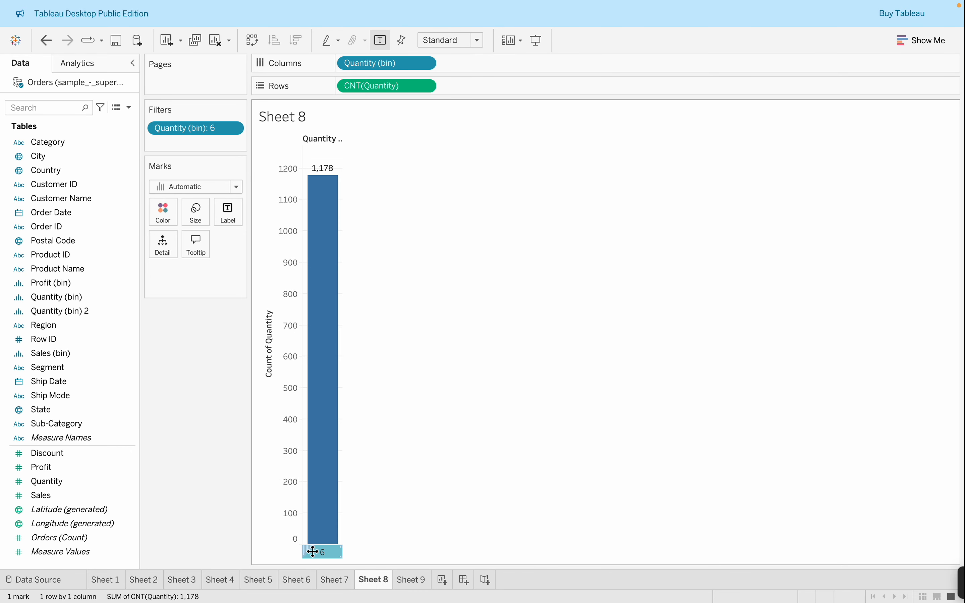
pyautogui.hotkey('ctrl', 'Right')
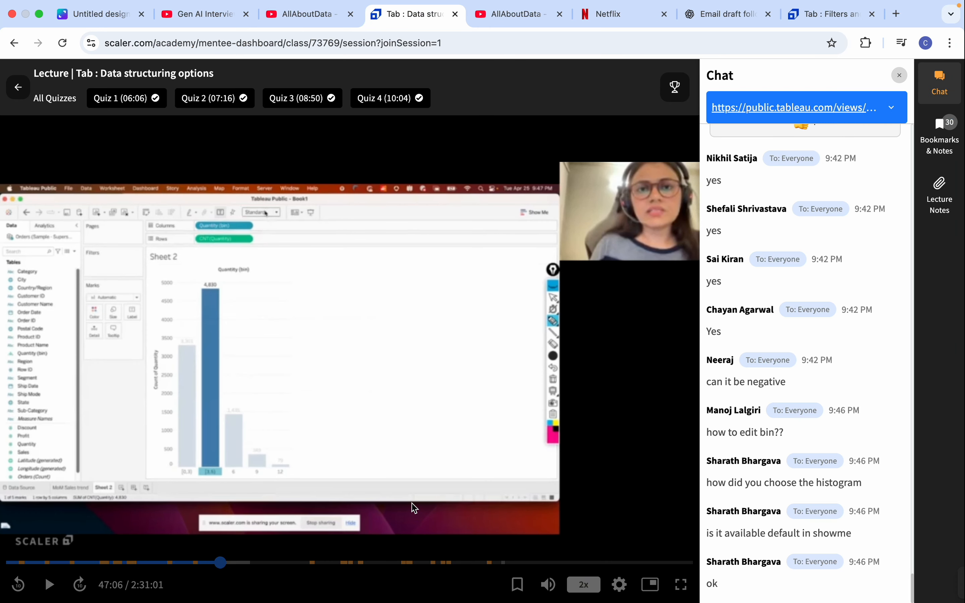
pyautogui.hotkey('ctrl', 'Left')
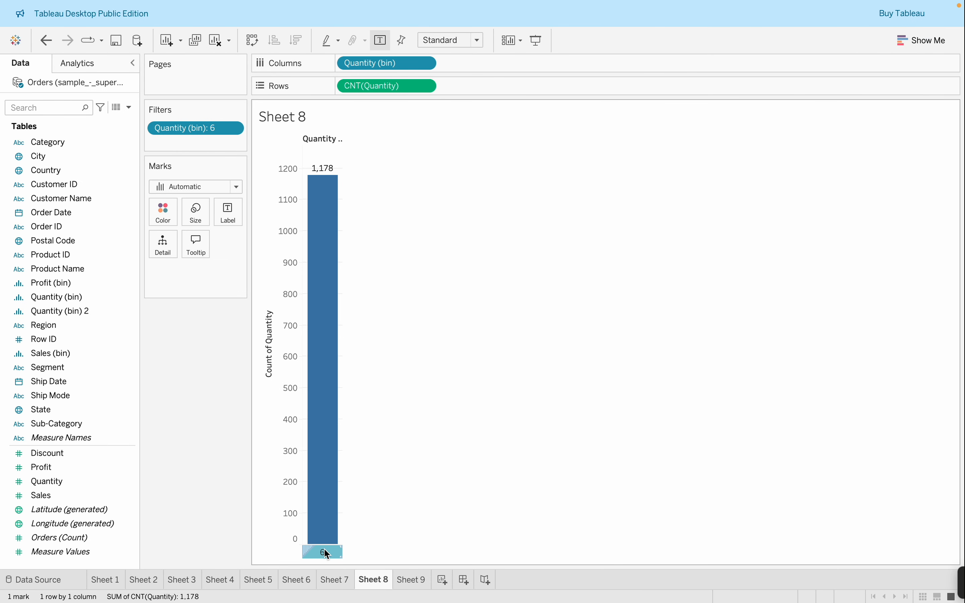
pyautogui.click(319, 549)
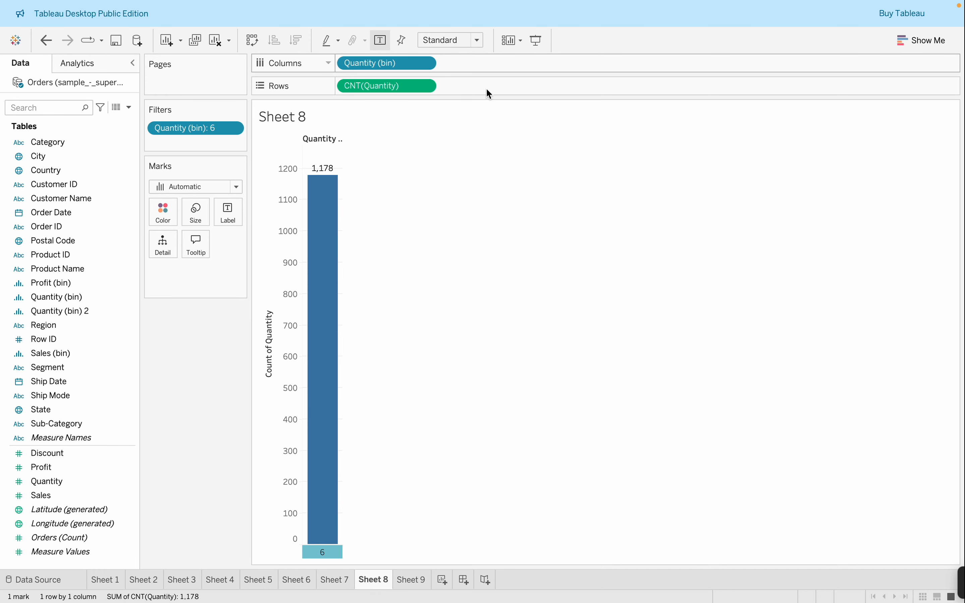
pyautogui.moveTo(207, 119); pyautogui.dragTo(203, 429)
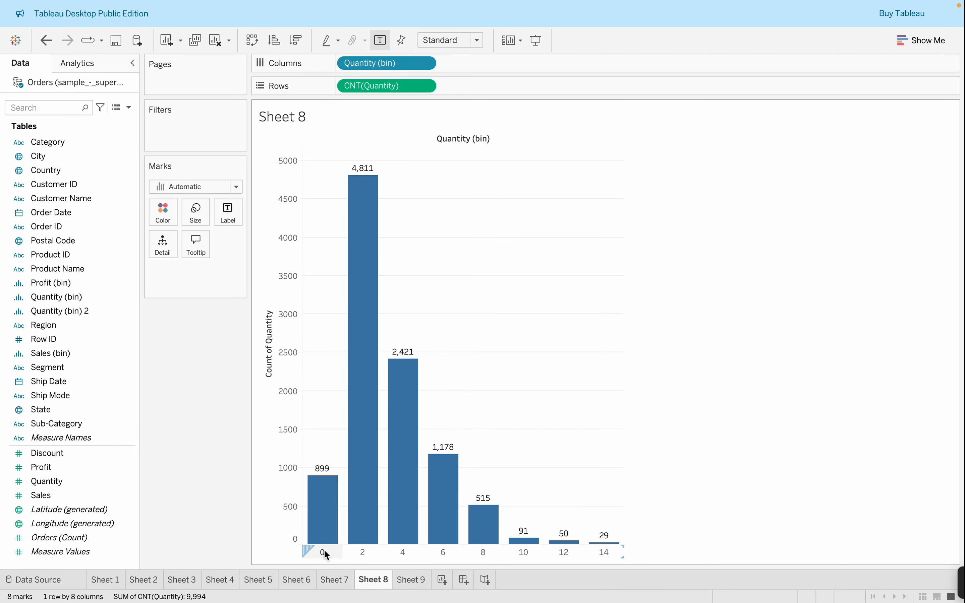
# Try keeping only the 0 bin of the Quantity histogram and remove the resulting Quantity (bin) filter
pyautogui.click(324, 551)
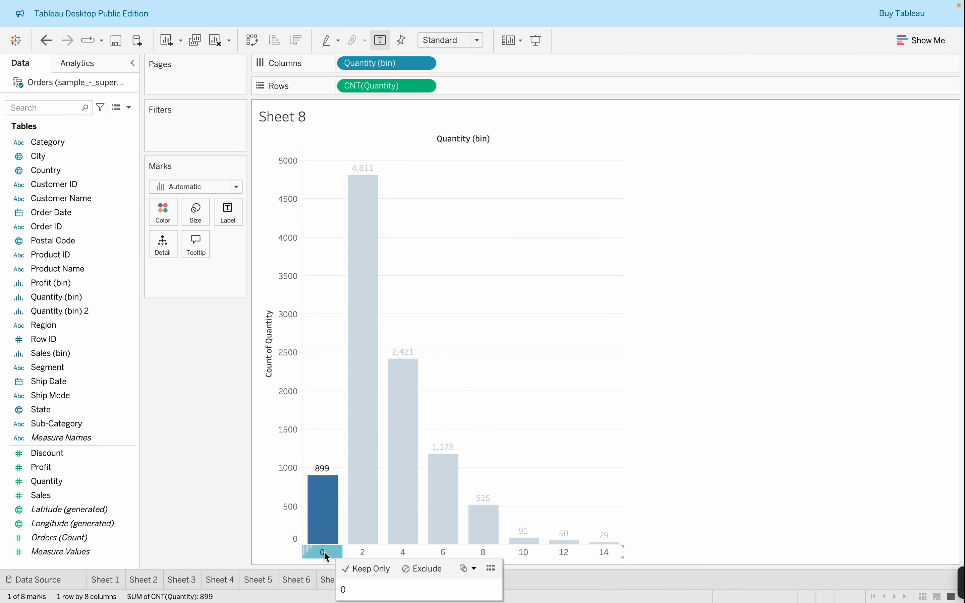
pyautogui.click(366, 570)
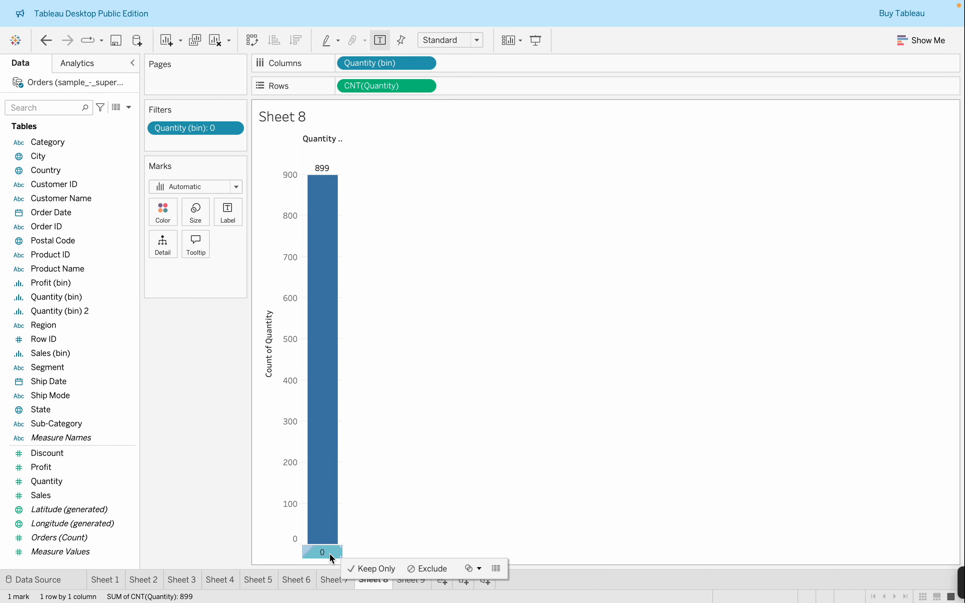
pyautogui.moveTo(177, 129); pyautogui.dragTo(190, 395)
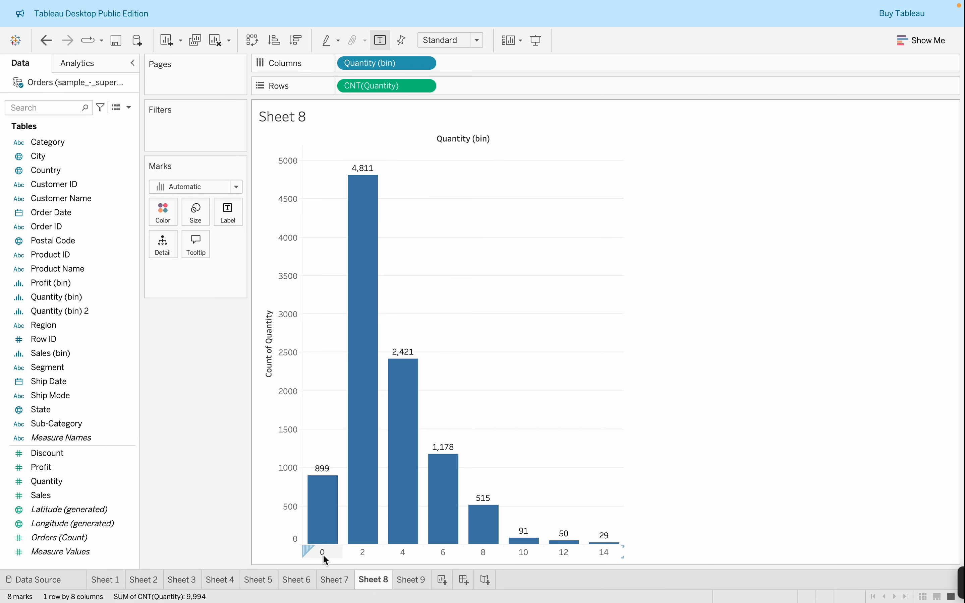
# View the summary data behind the 0 bin, close the data view, and clear the selection
pyautogui.click(323, 555)
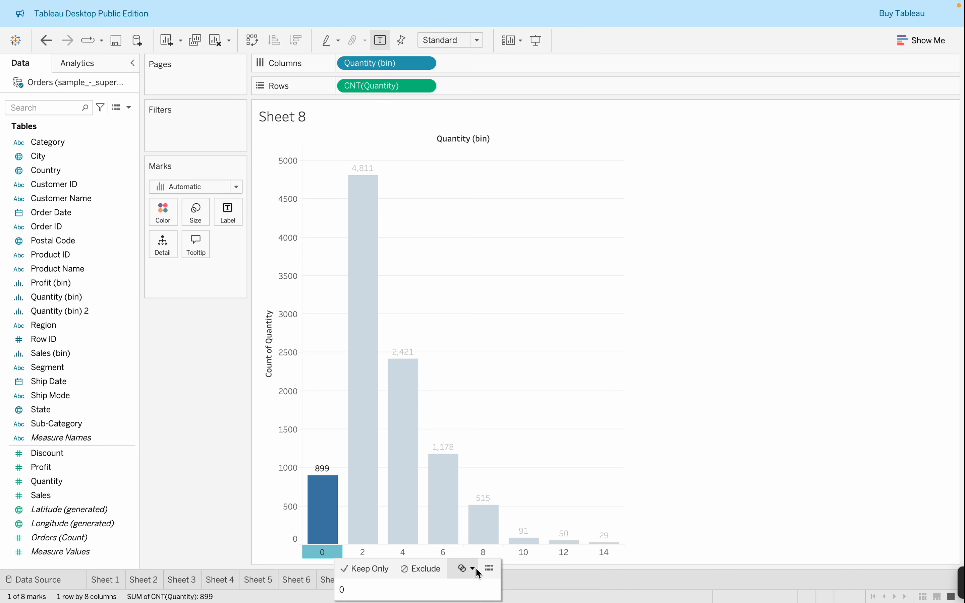
pyautogui.click(491, 569)
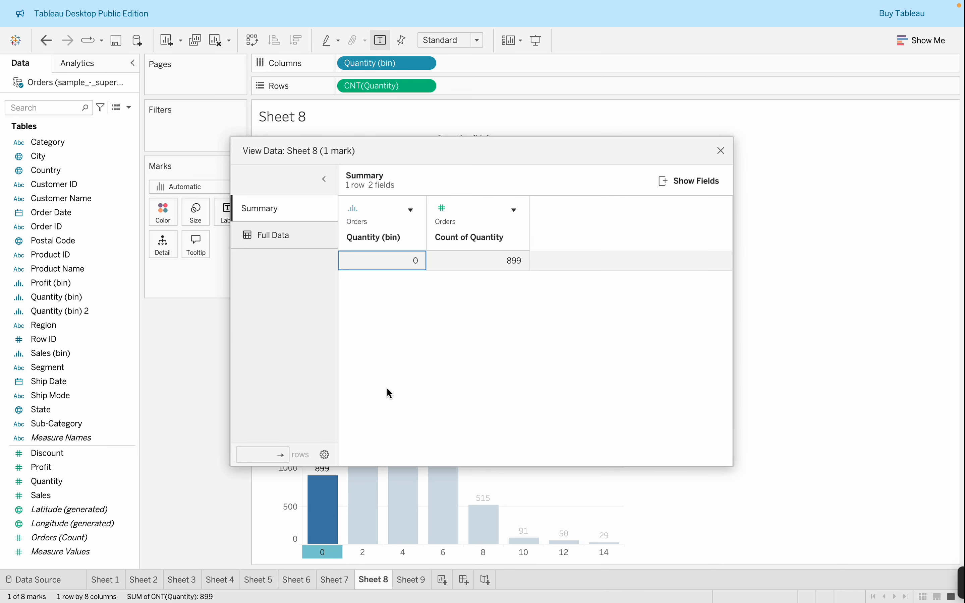
pyautogui.click(288, 235)
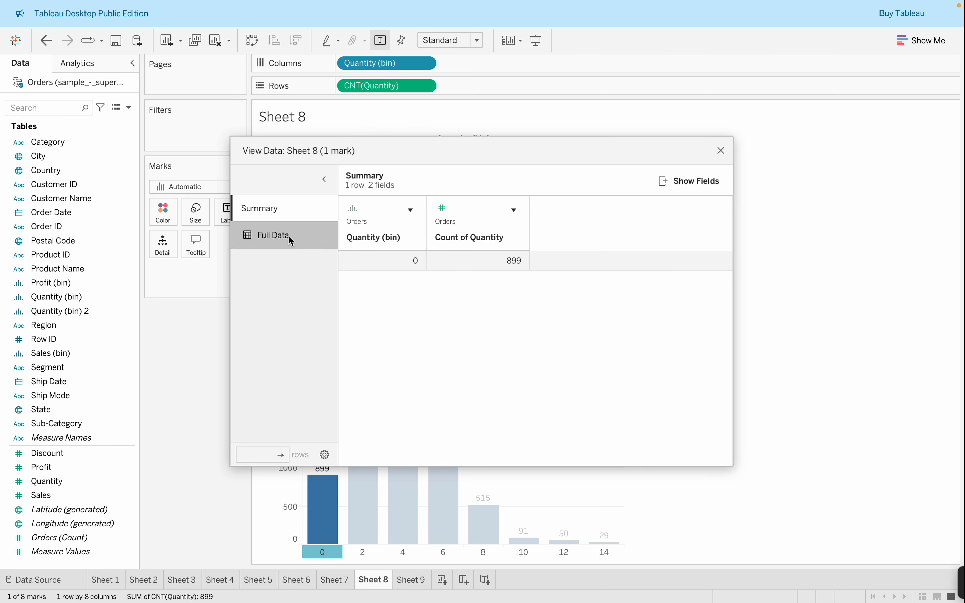
pyautogui.click(278, 208)
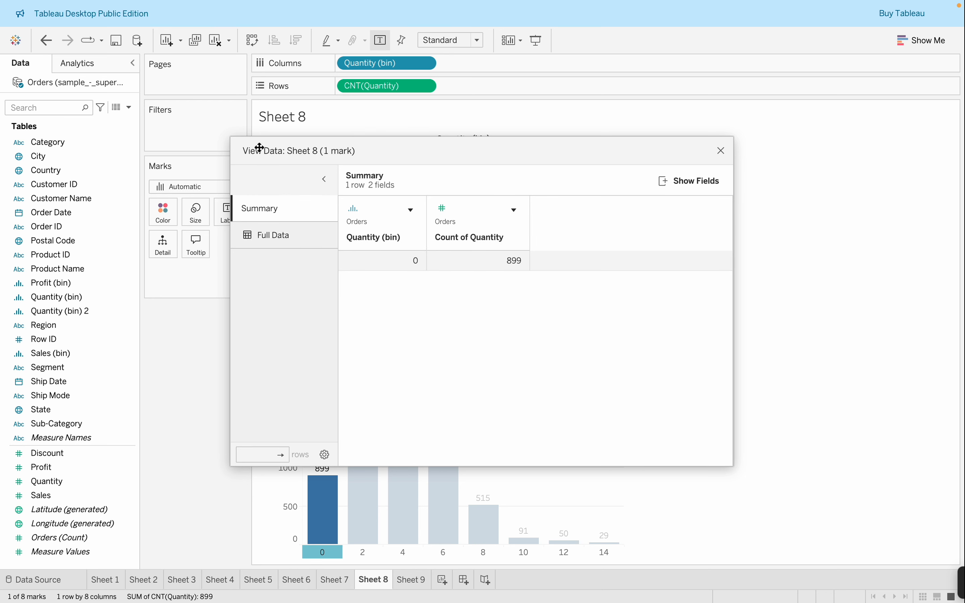
pyautogui.click(721, 151)
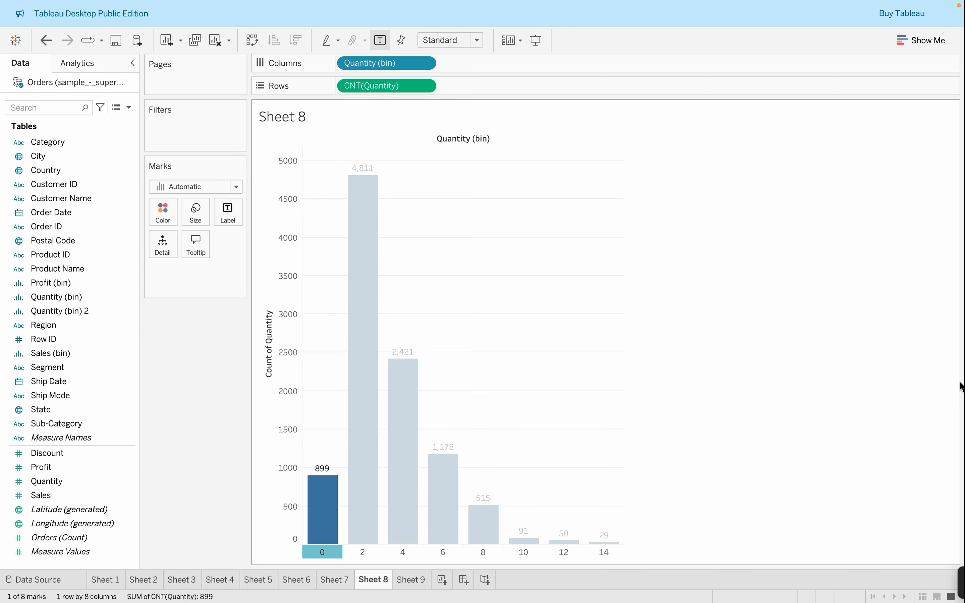
pyautogui.click(892, 424)
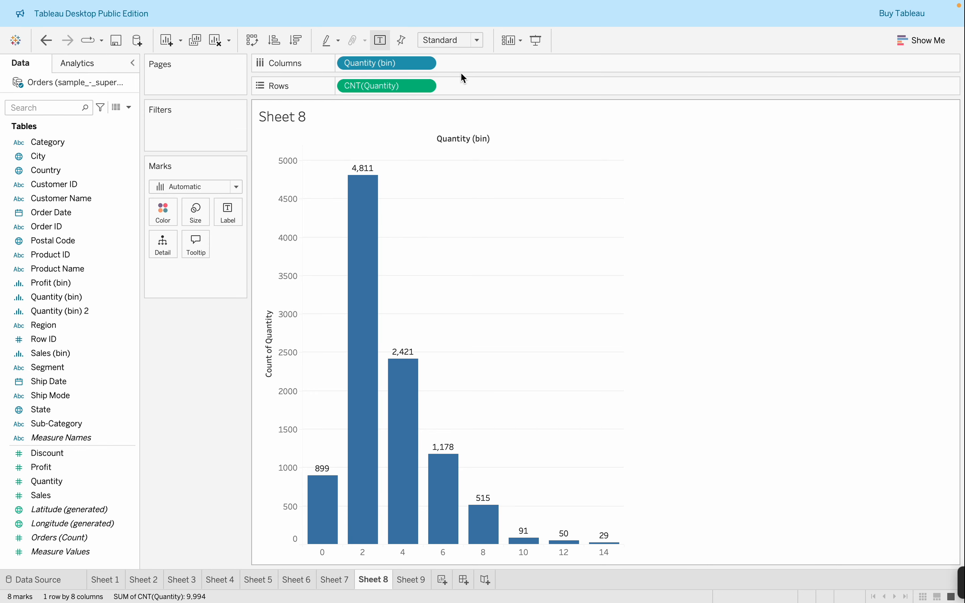
# Try the Fit Width and Fit Height options on the Quantity histogram and set its fit to Entire View
pyautogui.click(445, 46)
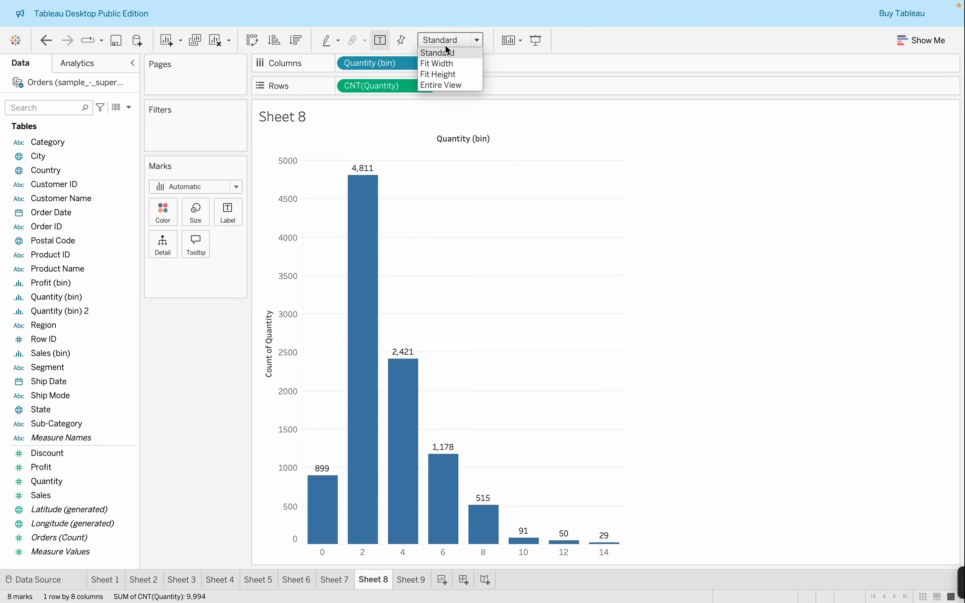
pyautogui.click(455, 63)
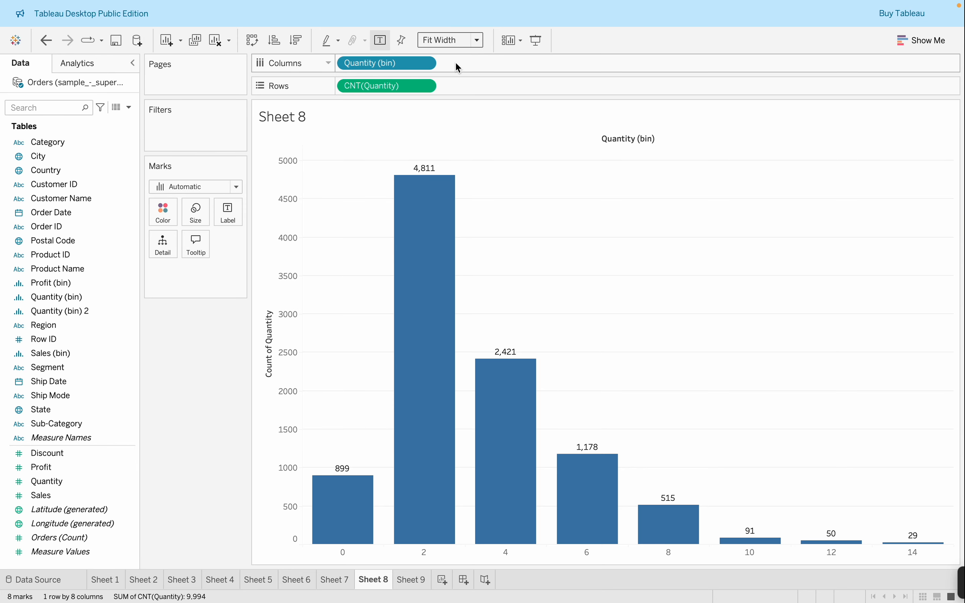
pyautogui.click(451, 40)
pyautogui.click(454, 74)
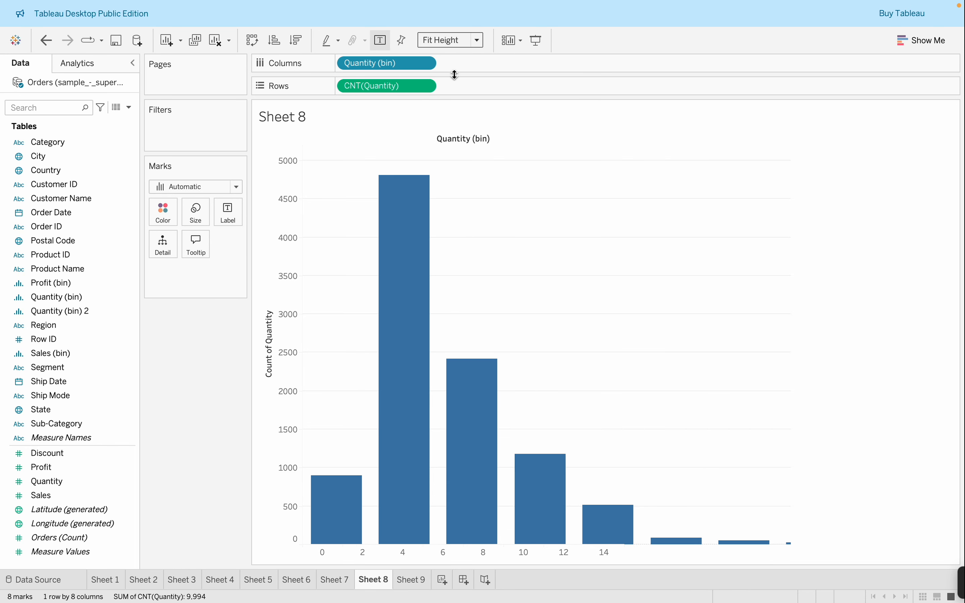
pyautogui.click(446, 43)
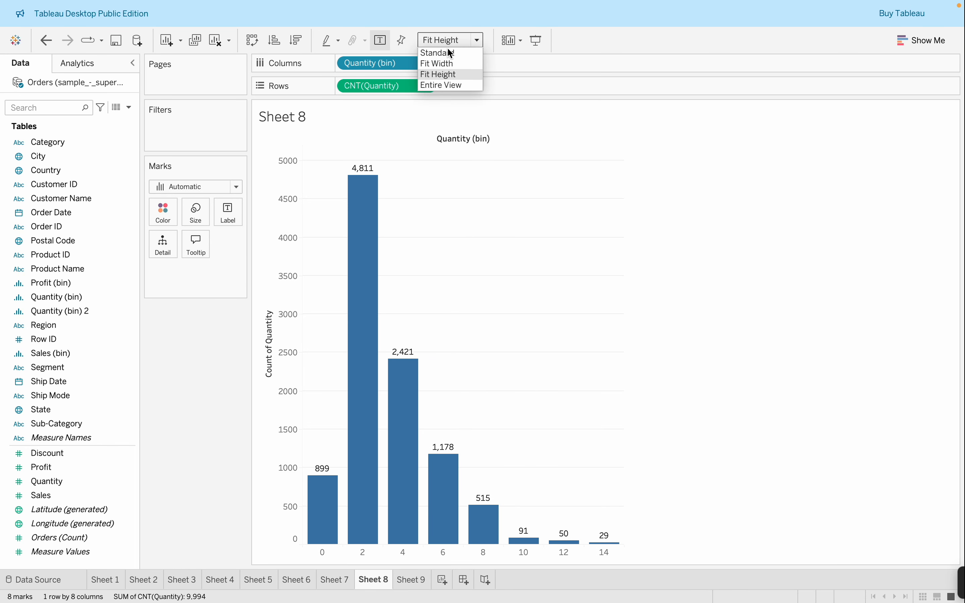
pyautogui.click(454, 84)
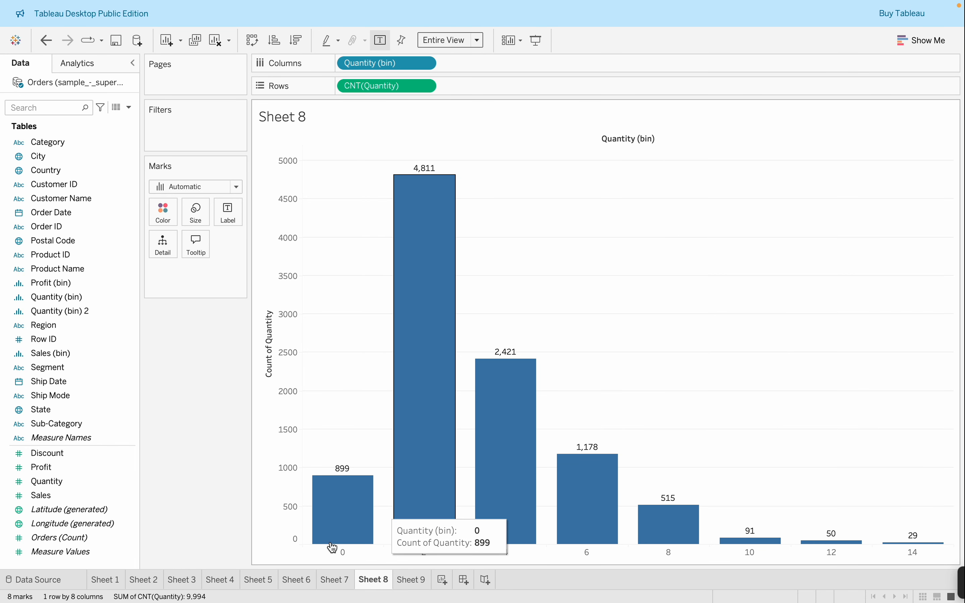
# Try keeping only the 0 bin in the Entire View histogram and take the Quantity (bin) filter off again
pyautogui.click(346, 551)
pyautogui.doubleClick(346, 551)
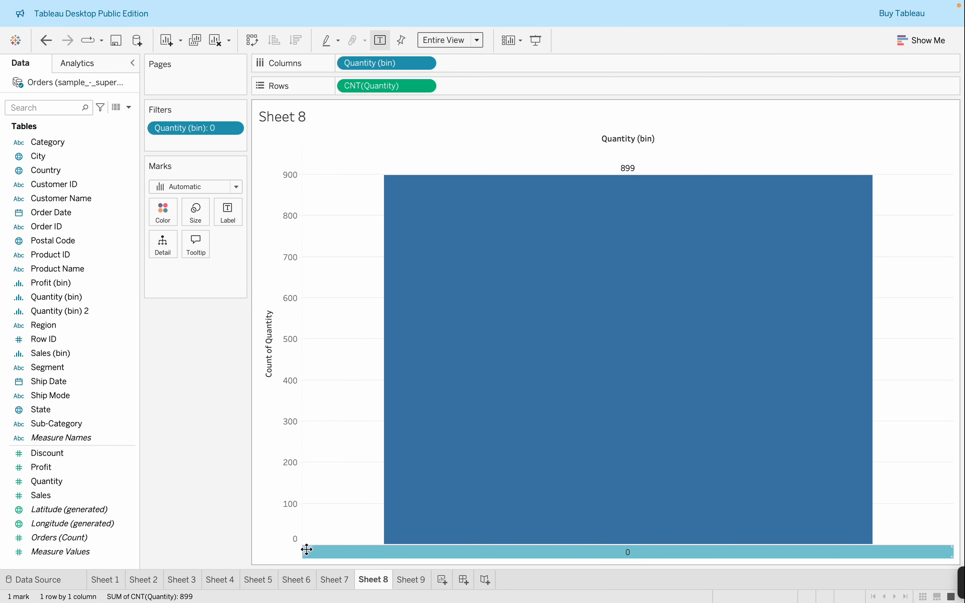
pyautogui.moveTo(190, 128); pyautogui.dragTo(270, 499)
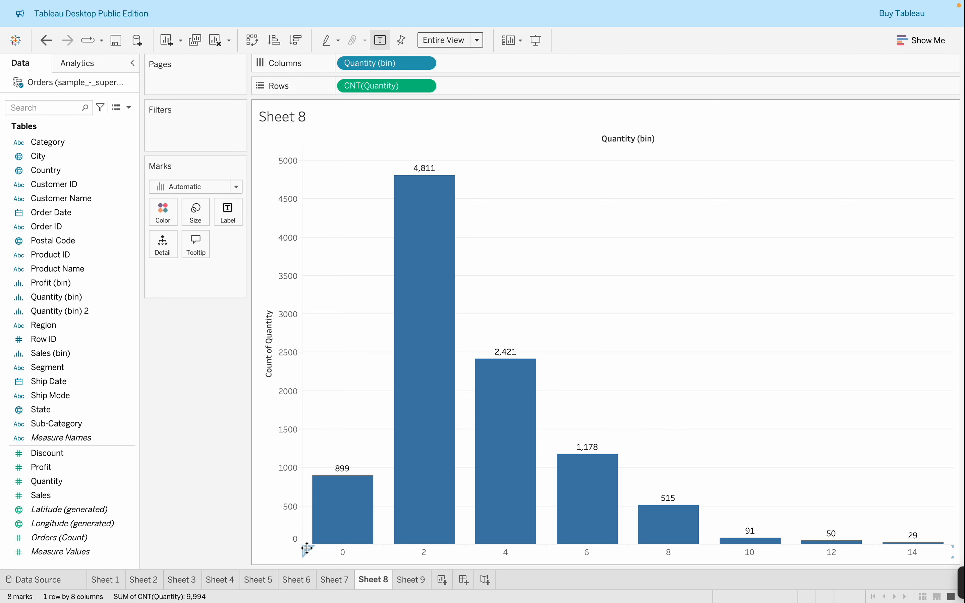
pyautogui.click(310, 549)
pyautogui.click(310, 549)
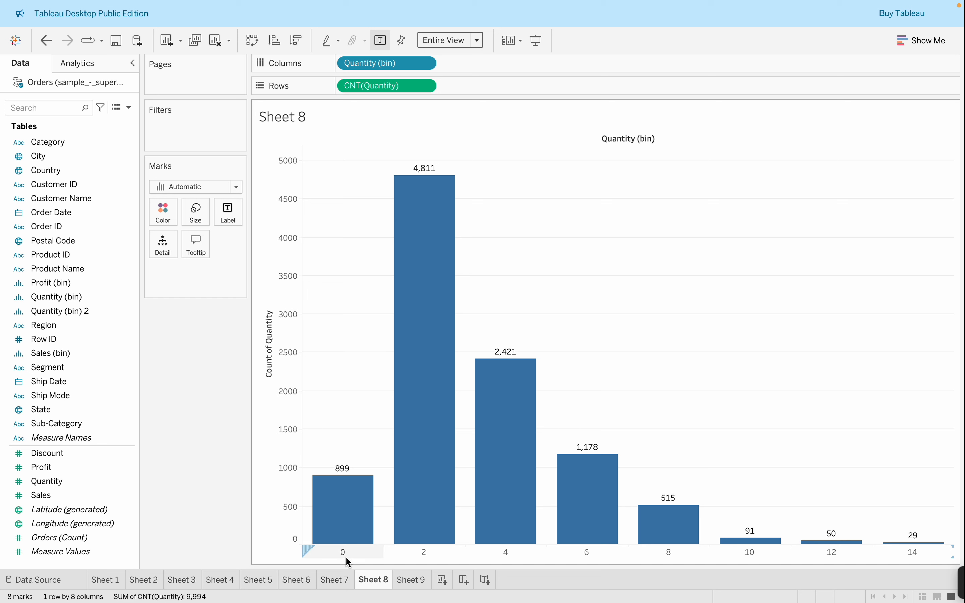
# Select the 0 bar and the Count of Quantity axis, view the chart's summary data and field list, and close the data view
pyautogui.moveTo(334, 524)
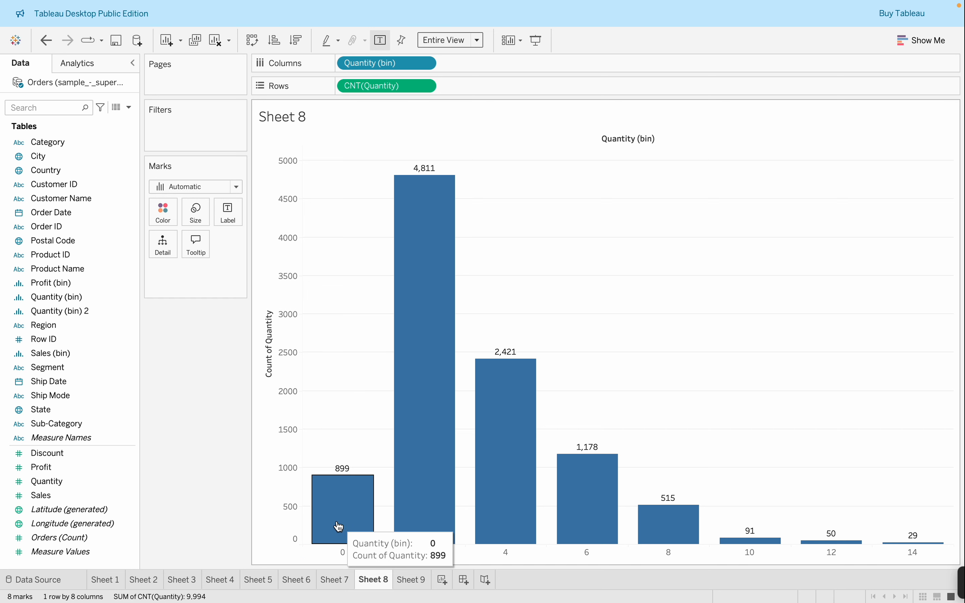
pyautogui.click(308, 506)
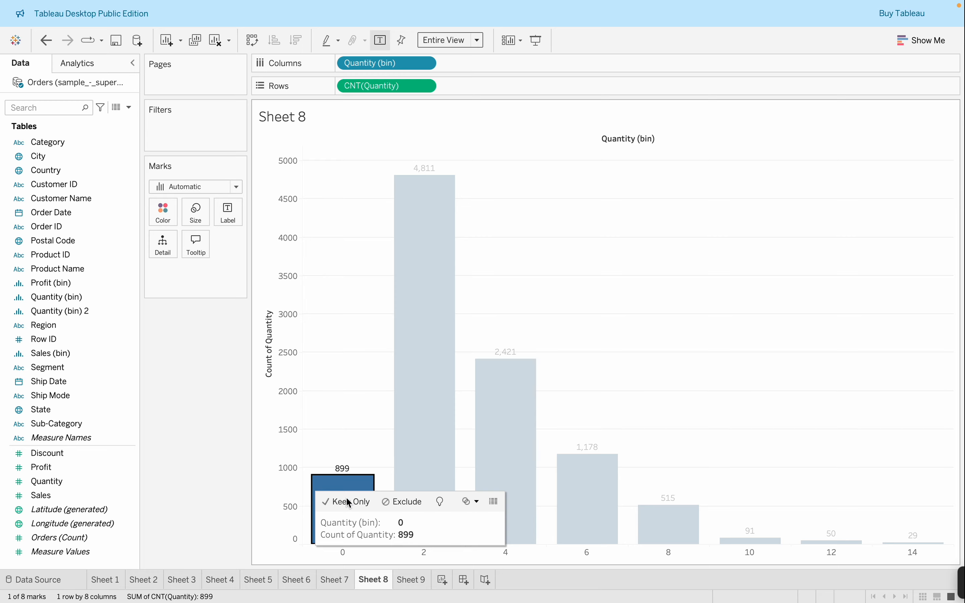
pyautogui.click(288, 506)
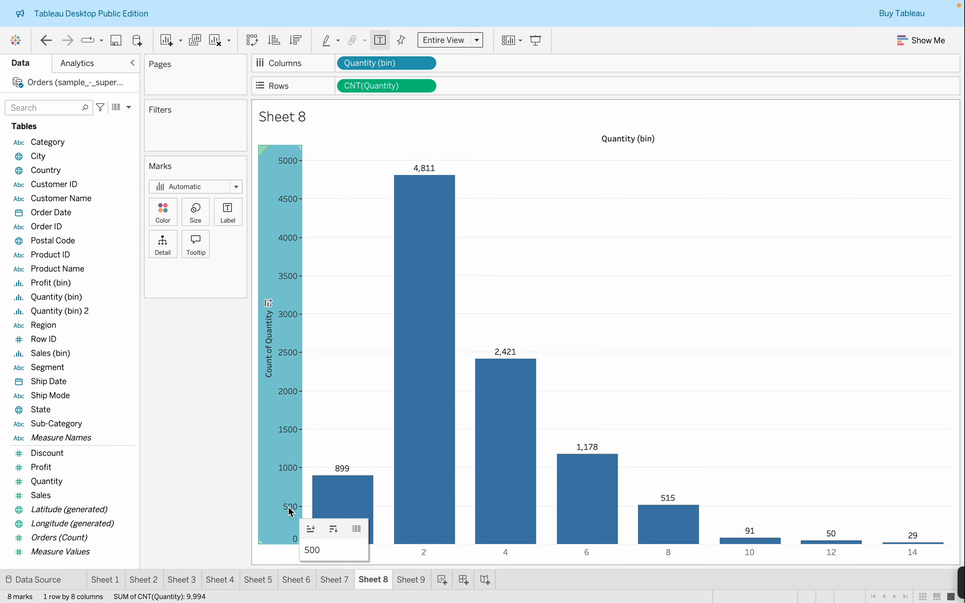
pyautogui.click(355, 530)
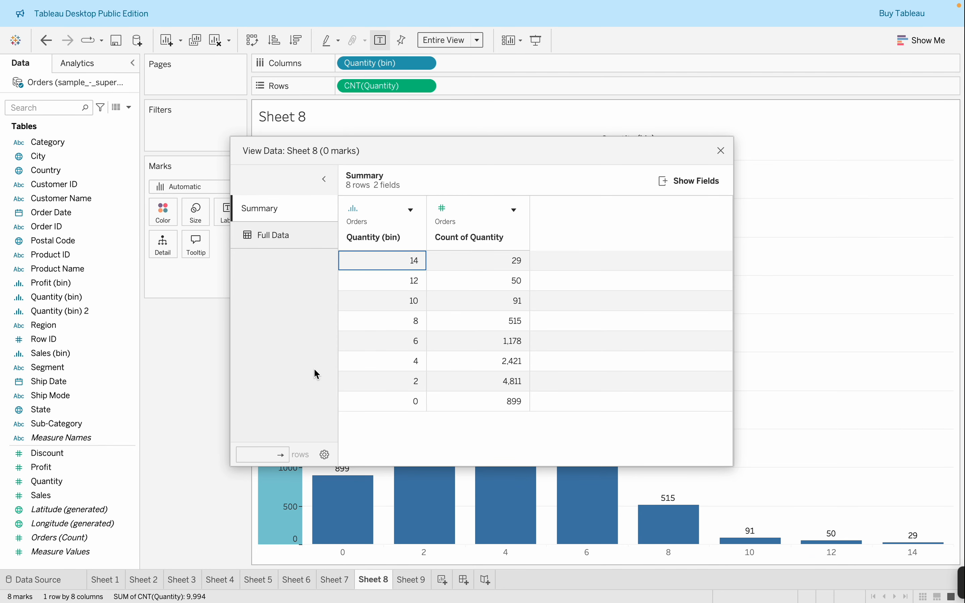
pyautogui.click(260, 216)
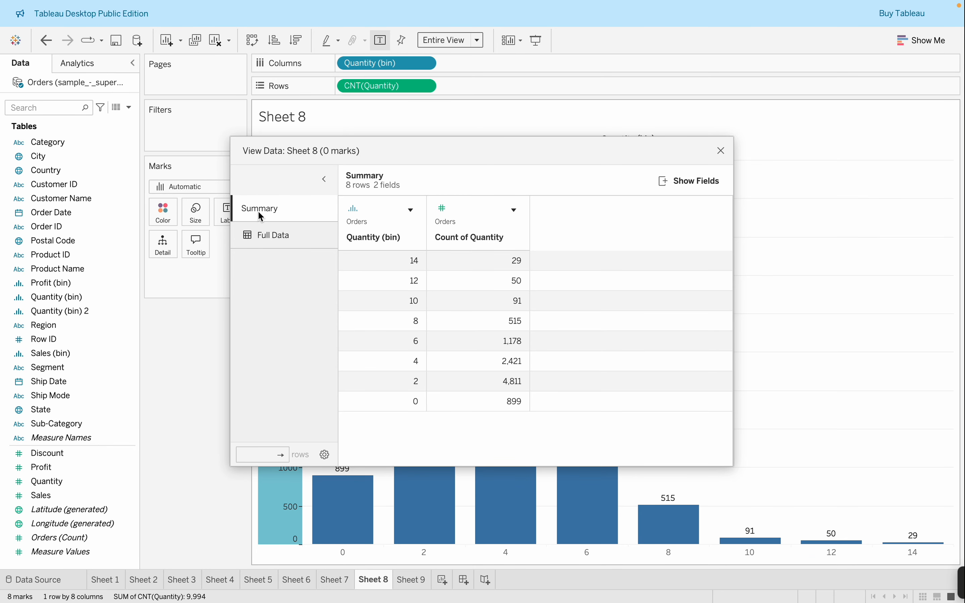
pyautogui.click(717, 180)
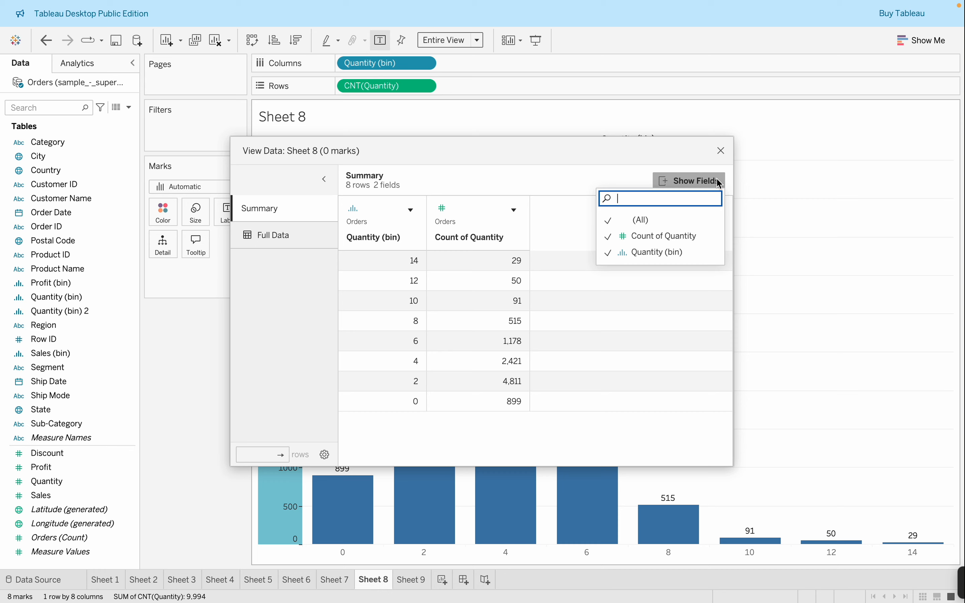
pyautogui.click(721, 150)
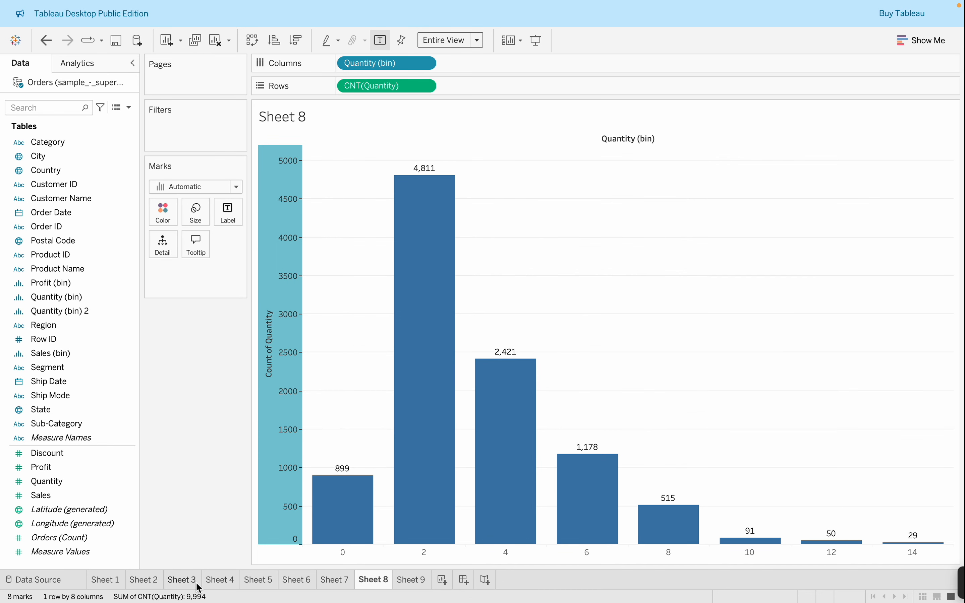
# Review the General and Tick Marks settings of the Count of Quantity axis, close them, and switch to Sheet 7
pyautogui.doubleClick(282, 392)
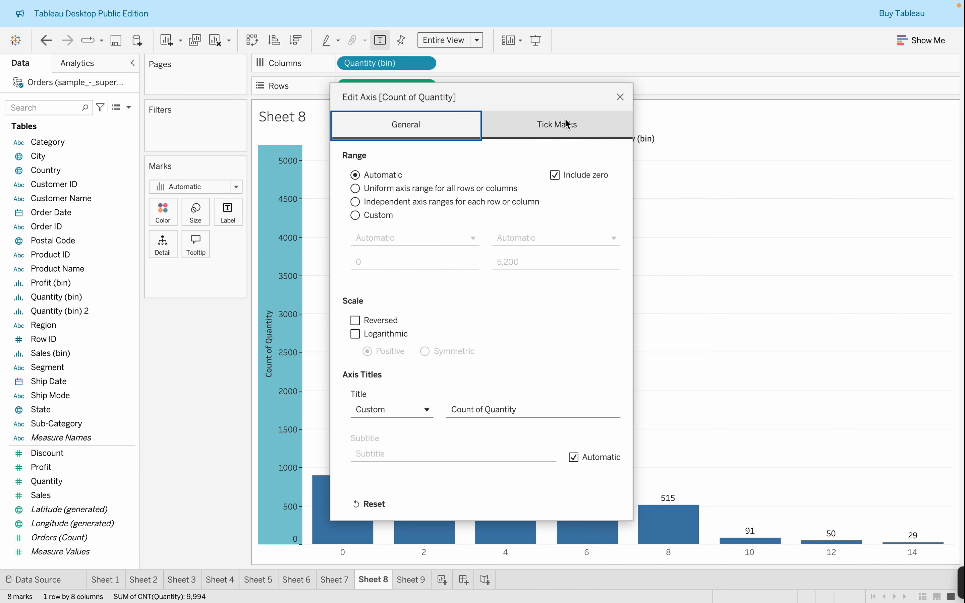
pyautogui.click(511, 124)
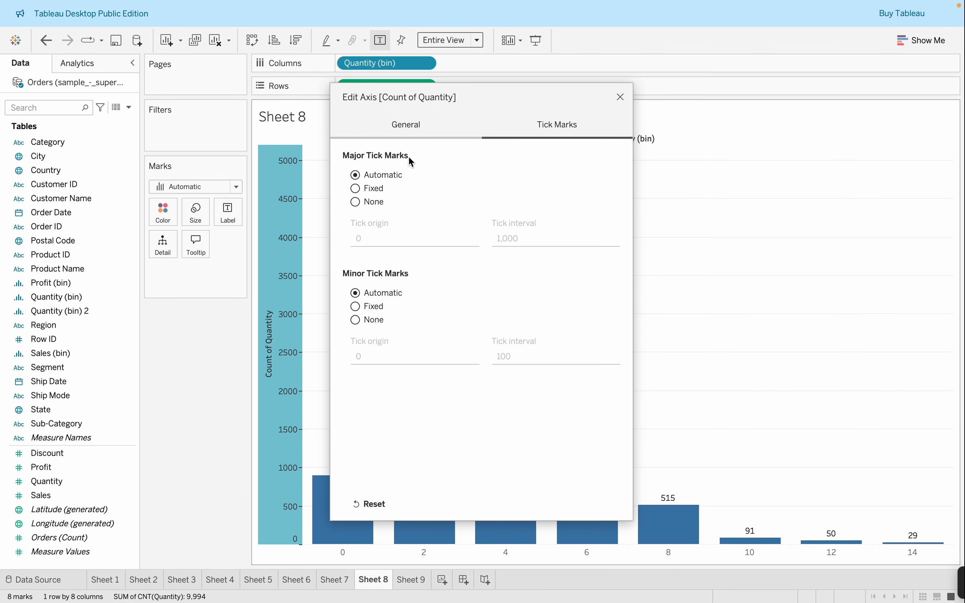
pyautogui.click(411, 125)
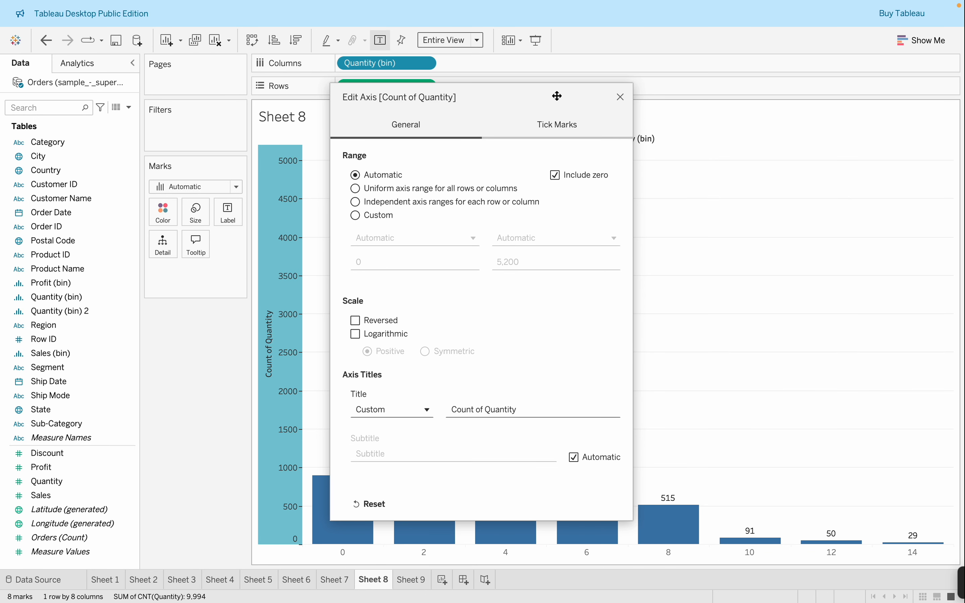
pyautogui.click(620, 97)
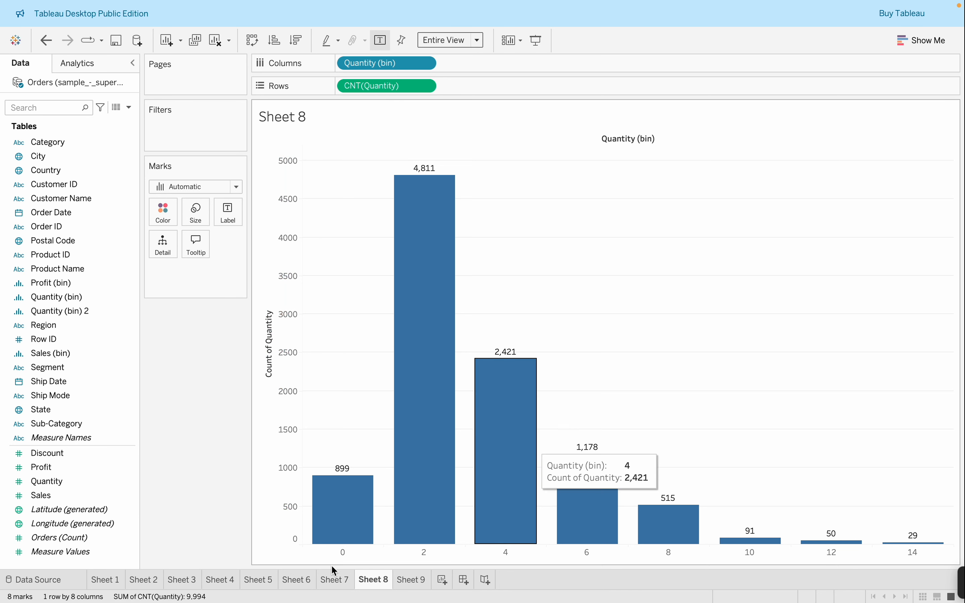
pyautogui.click(325, 581)
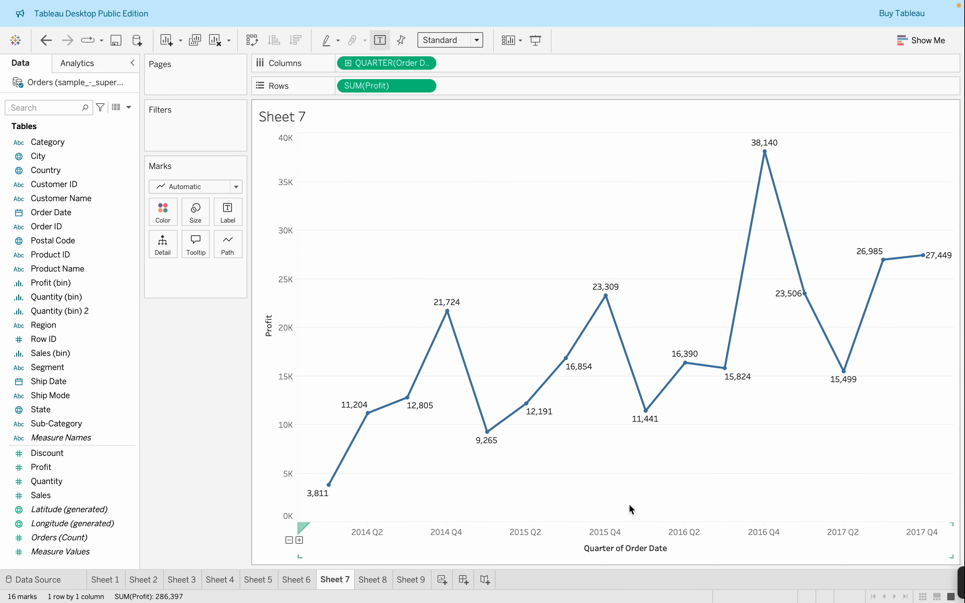
# Fix the Quarter of Order Date axis to a custom range from 22/10/2013 to 11/12/2017 and close its settings
pyautogui.click(638, 547)
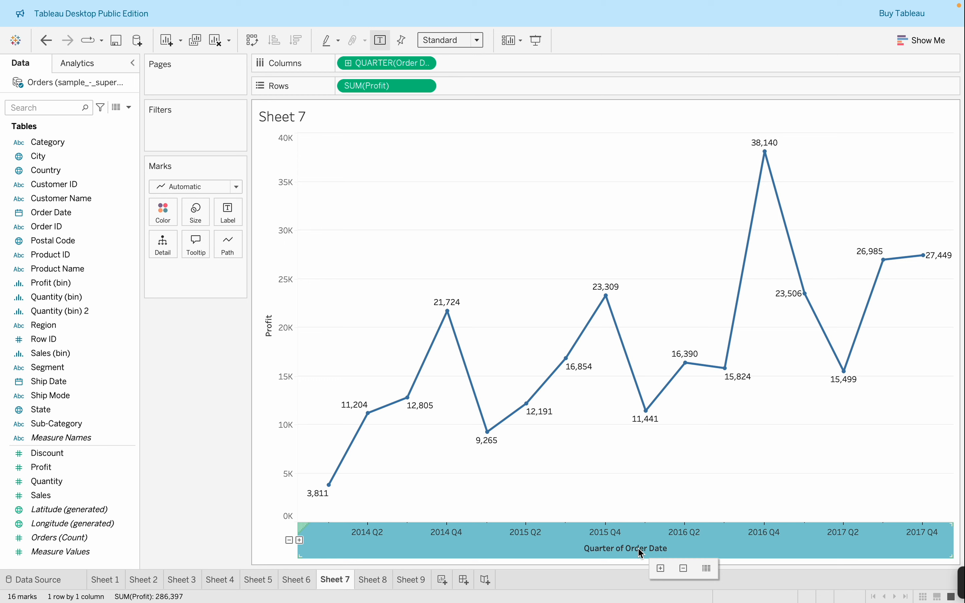
pyautogui.doubleClick(367, 529)
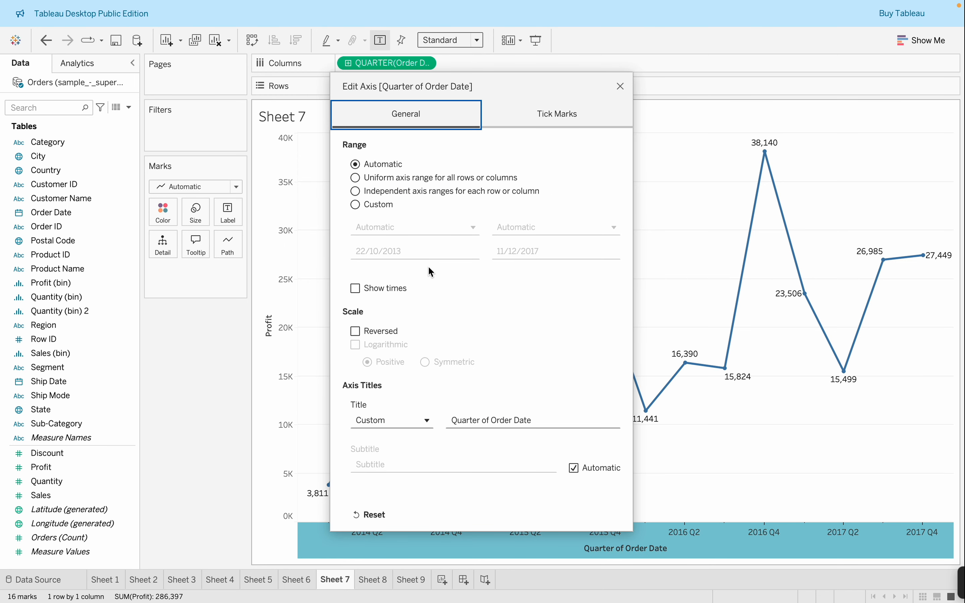
pyautogui.click(381, 206)
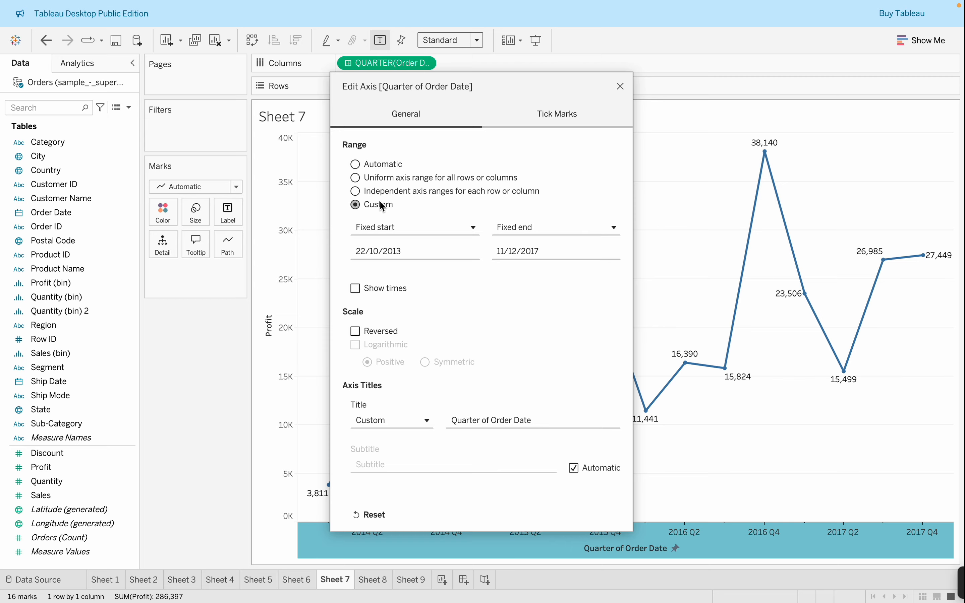
pyautogui.click(620, 87)
# Switch to Sheet 8, view the summary data of the 0 bin, close the data view and reselect that bin
pyautogui.click(381, 580)
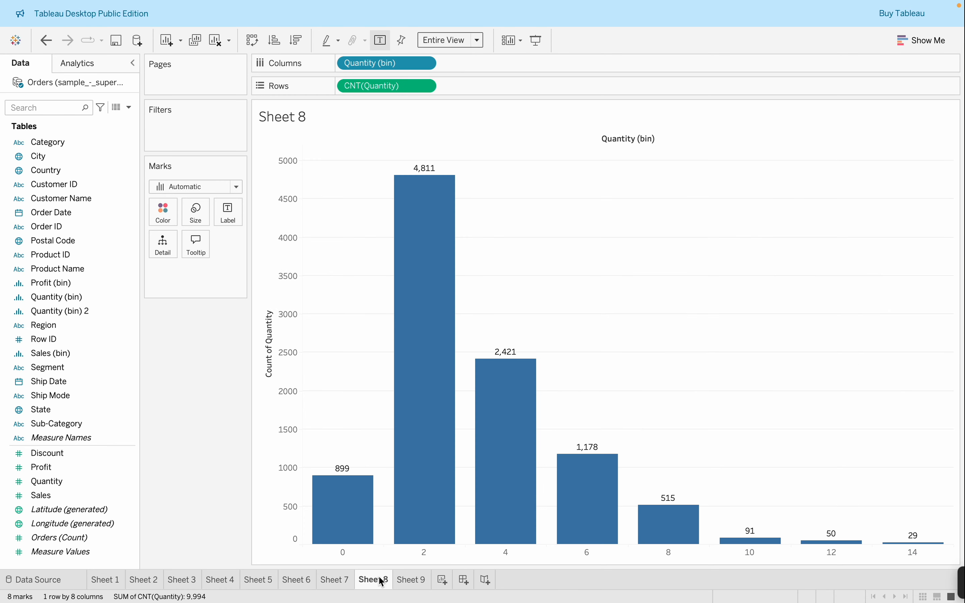
pyautogui.click(350, 548)
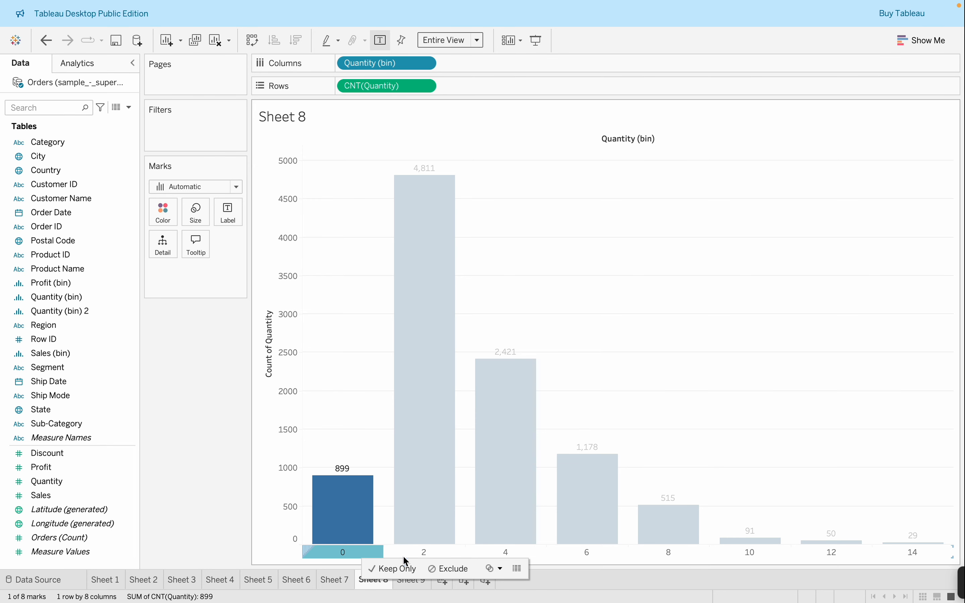
pyautogui.click(517, 568)
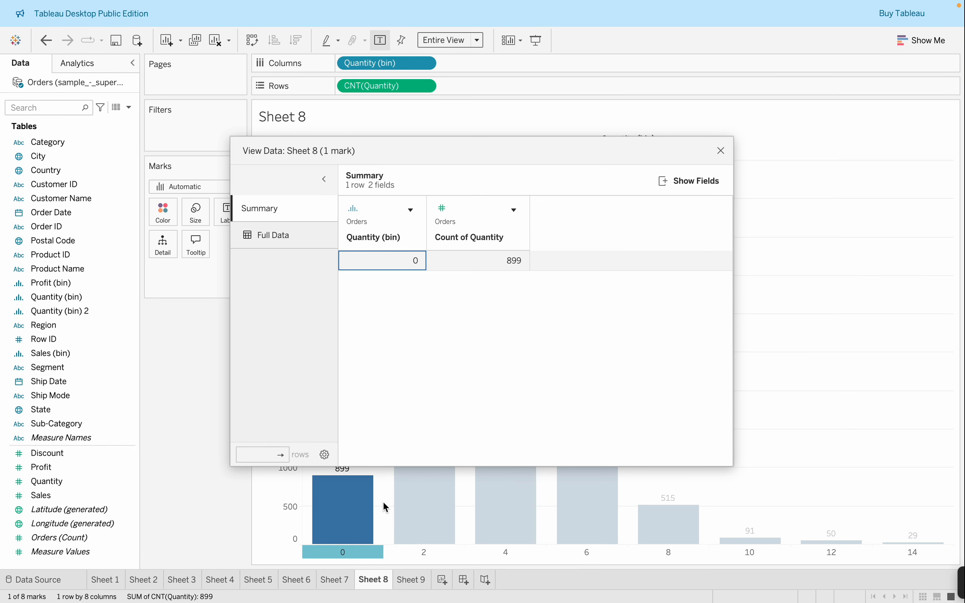
pyautogui.click(720, 151)
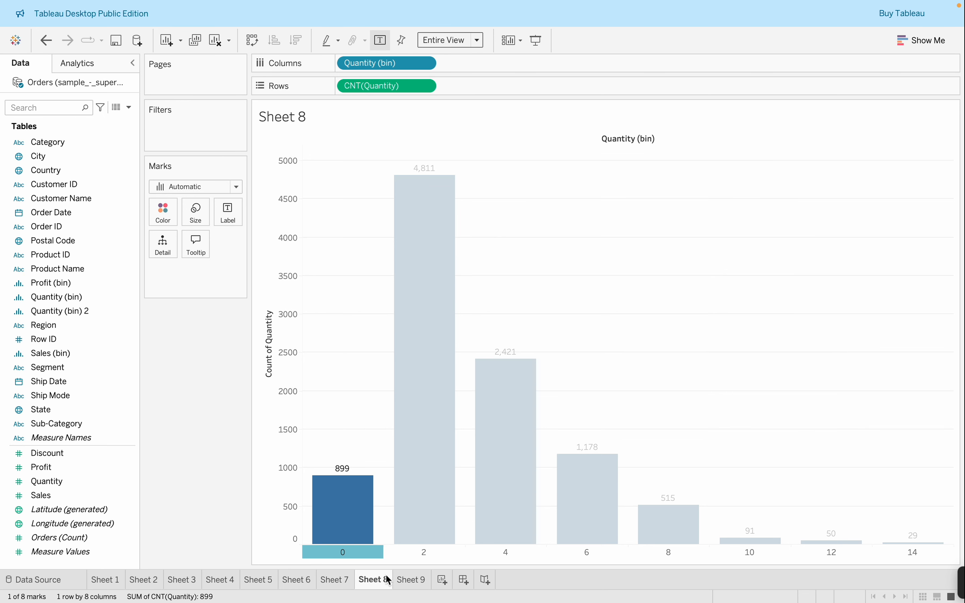
pyautogui.click(343, 549)
pyautogui.click(343, 549)
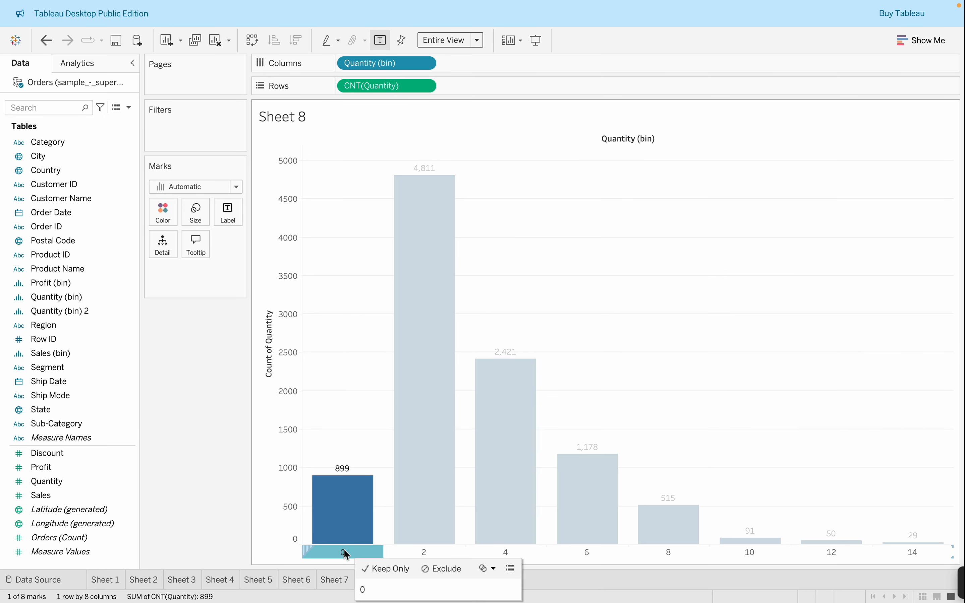
# Fix the Count of Quantity axis to a custom range from 0 to 5,200 and review its tick mark settings
pyautogui.doubleClick(267, 354)
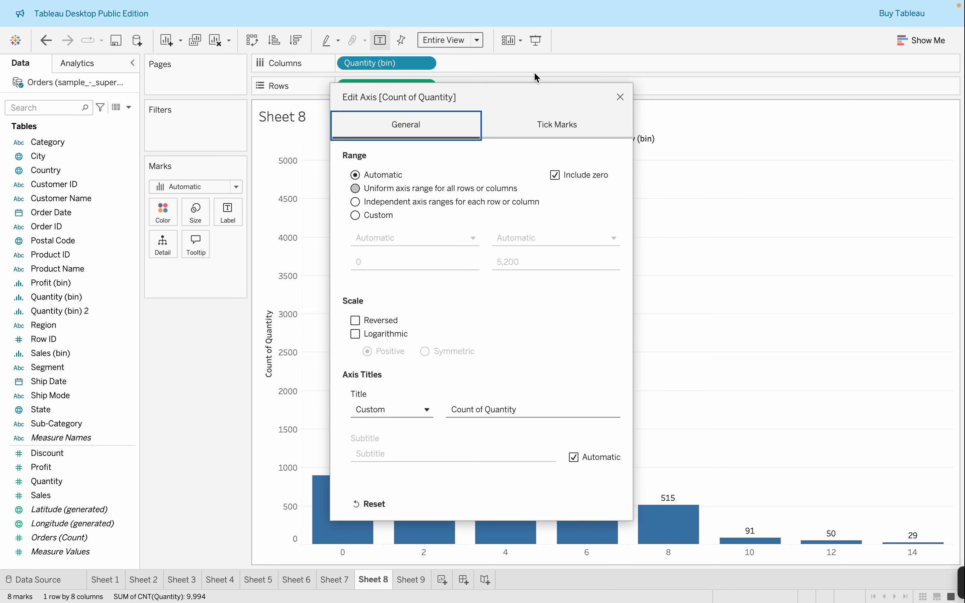
pyautogui.click(371, 220)
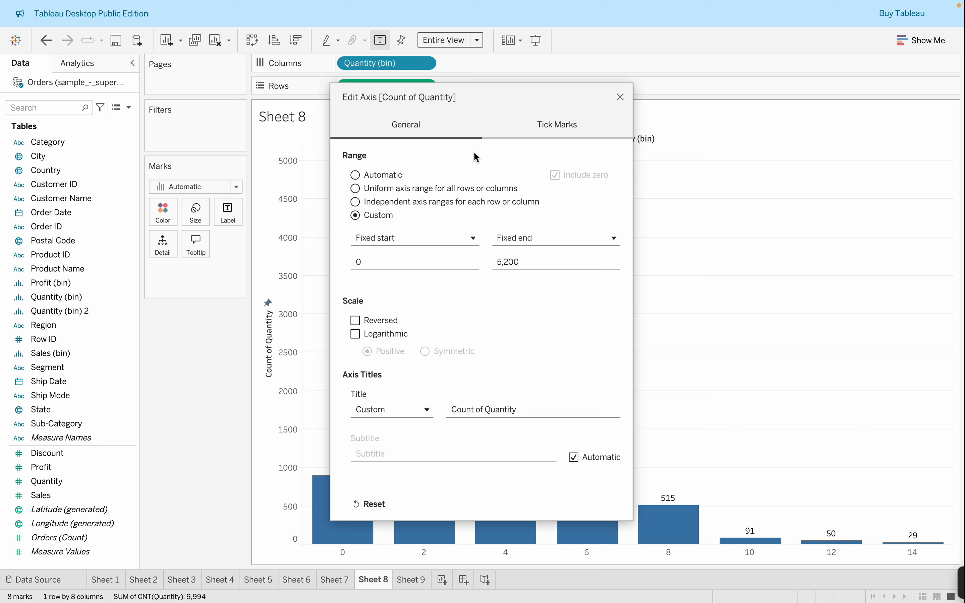
pyautogui.click(570, 127)
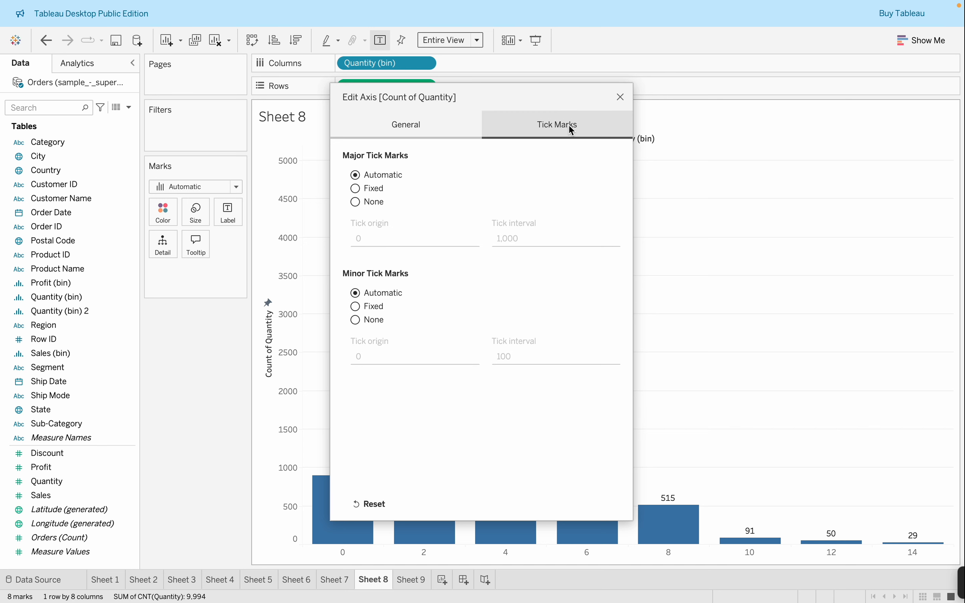
pyautogui.click(620, 97)
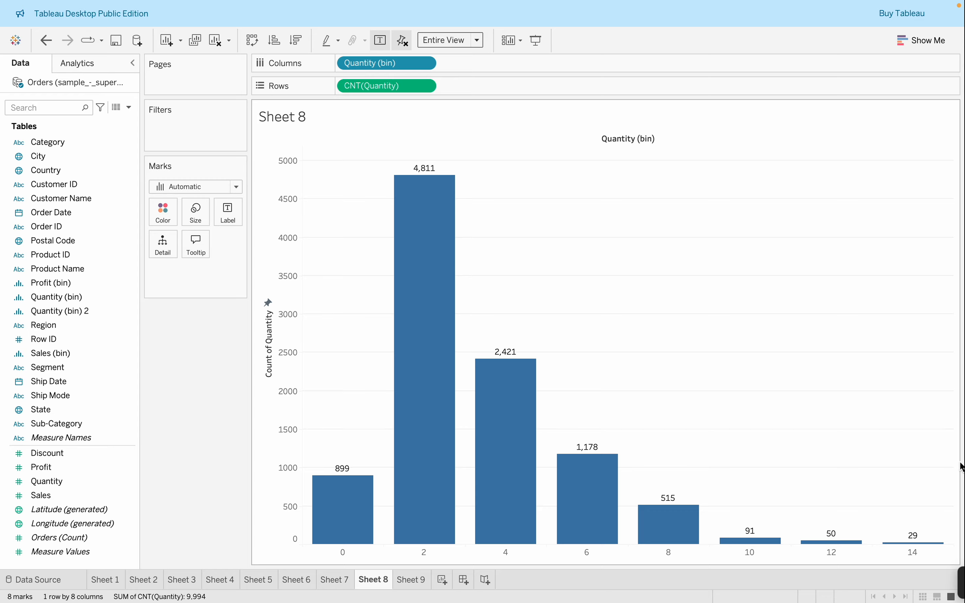
# Try keeping only the 8 bin in the histogram and take the Quantity (bin) filter off again
pyautogui.click(663, 550)
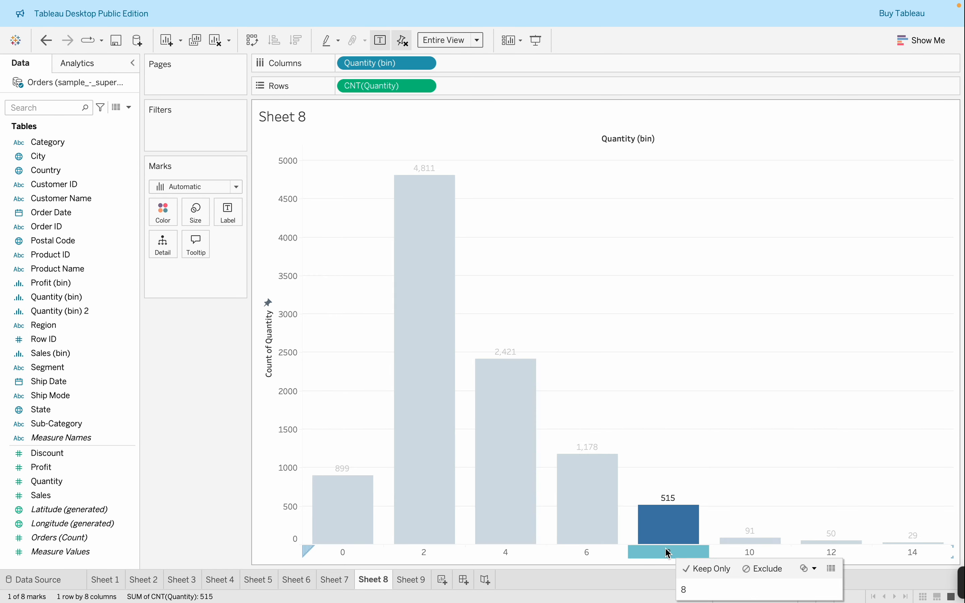
pyautogui.click(692, 566)
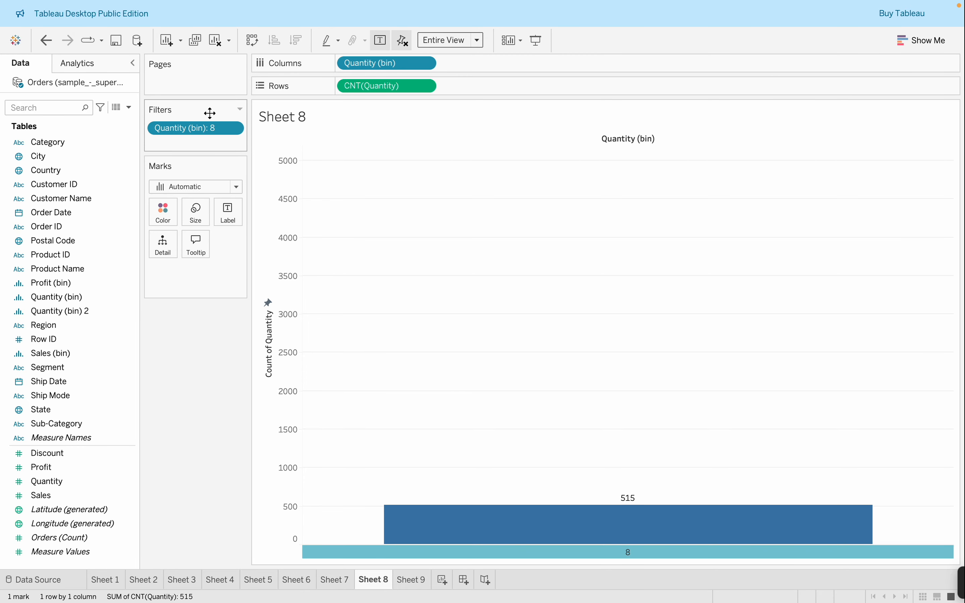
pyautogui.moveTo(211, 128); pyautogui.dragTo(234, 420)
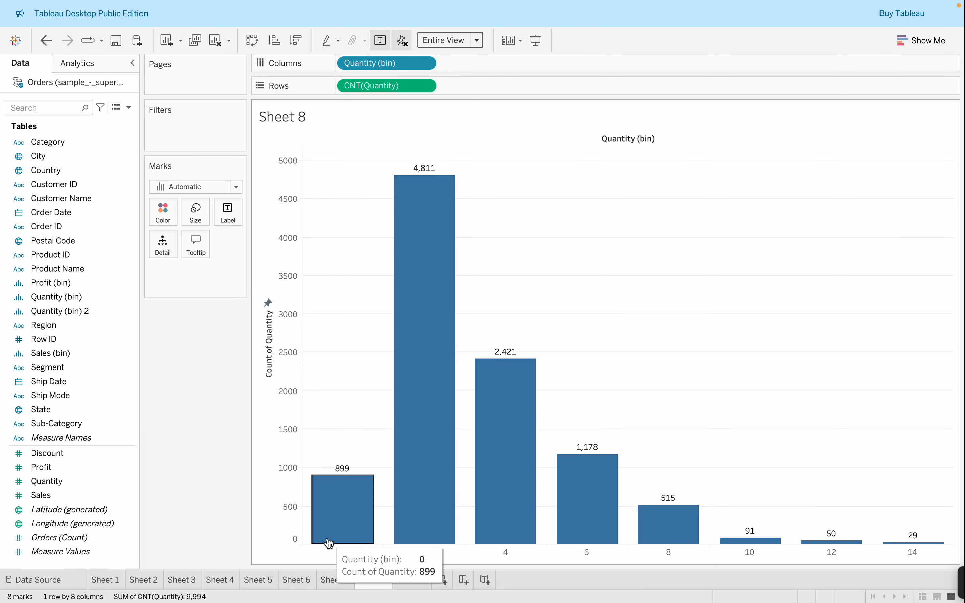
# Select the 0 bin, review the mark label options of the histogram, and close them with the bin deselected
pyautogui.click(343, 550)
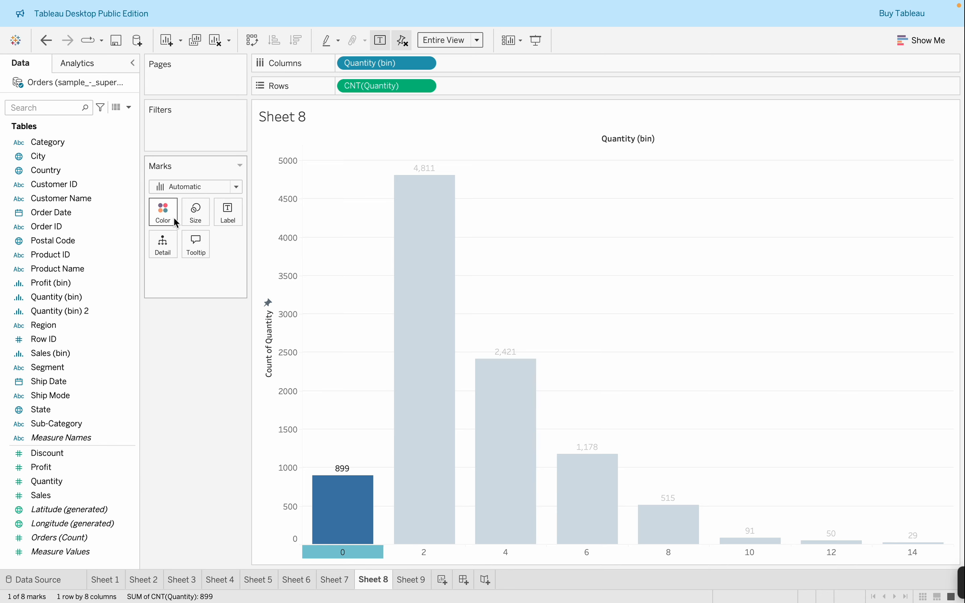
pyautogui.click(228, 215)
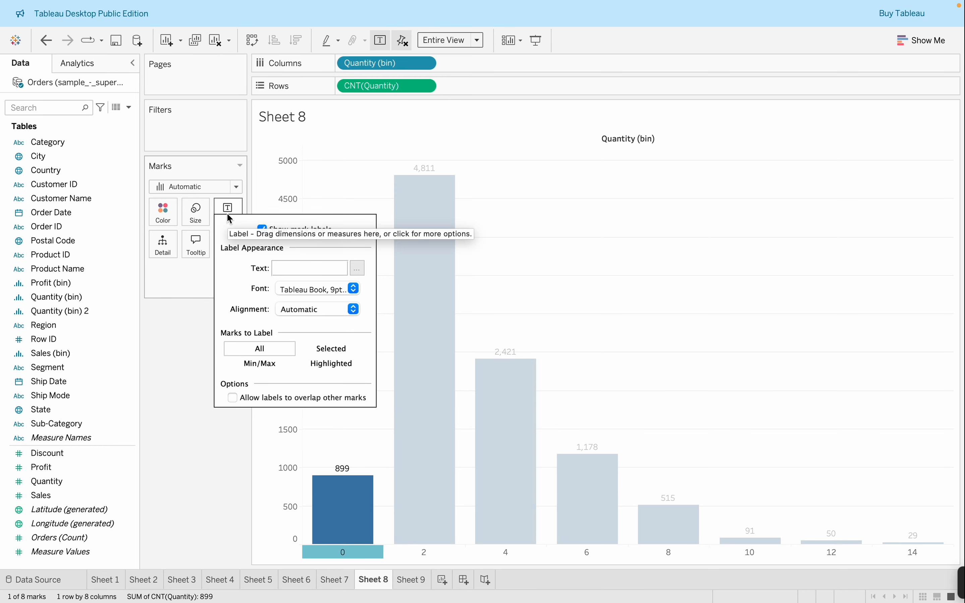
pyautogui.click(227, 214)
pyautogui.click(227, 214)
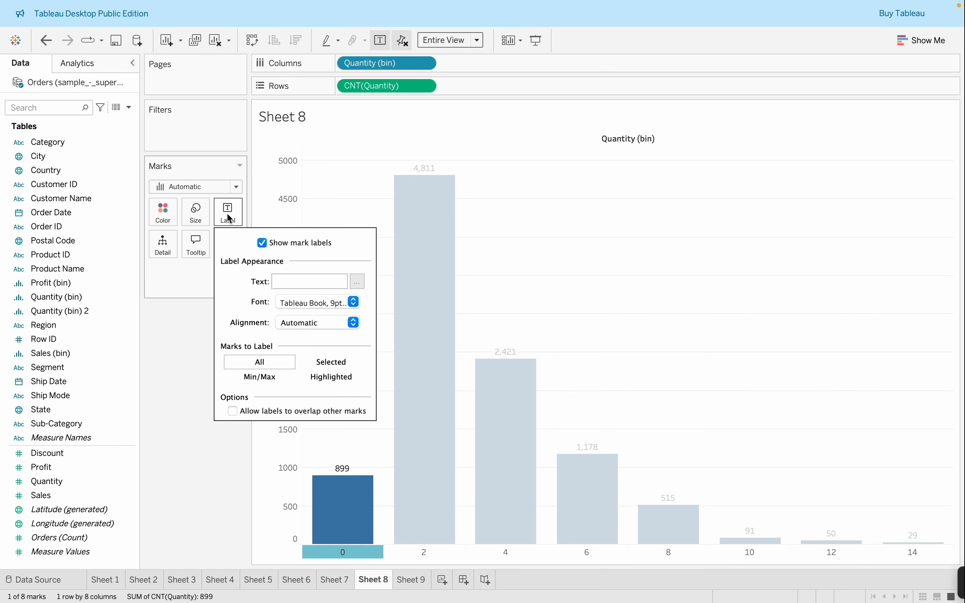
pyautogui.click(166, 369)
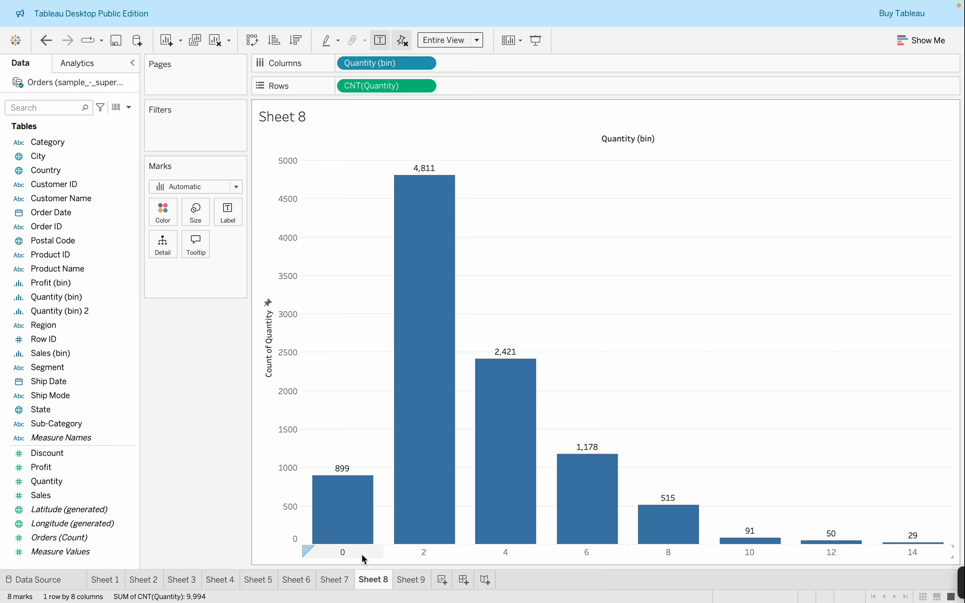
pyautogui.moveTo(564, 5)
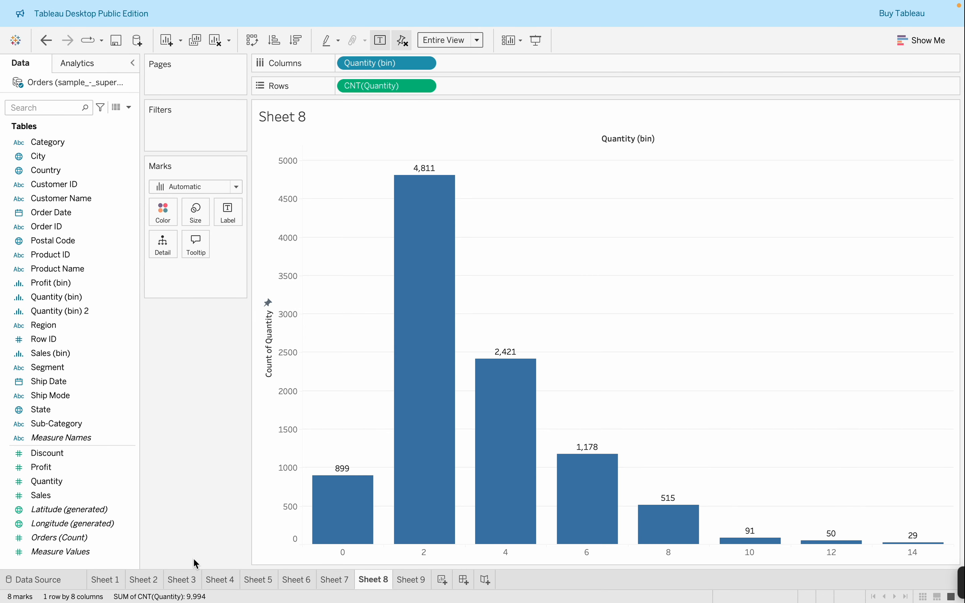
pyautogui.moveTo(189, 571)
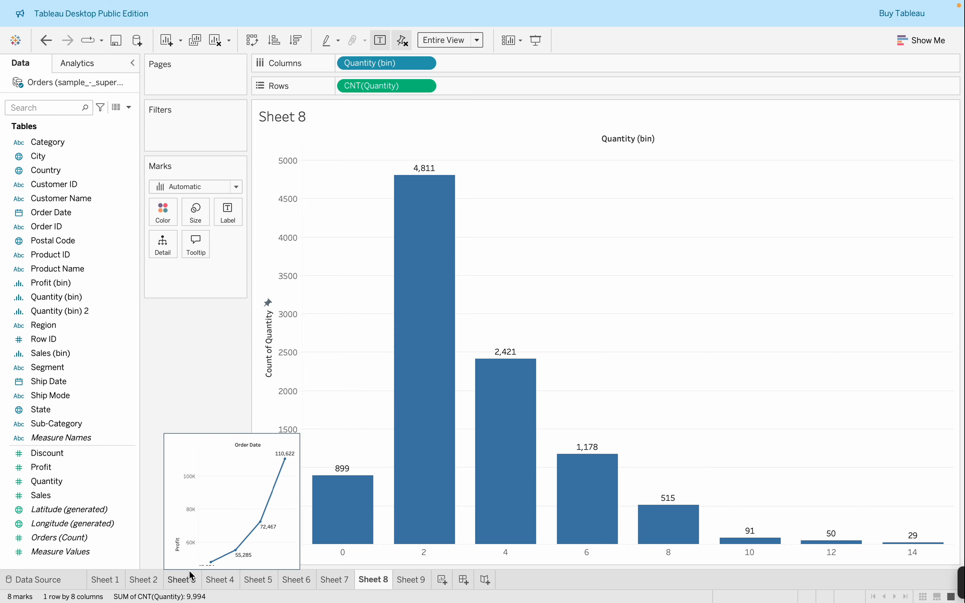
pyautogui.moveTo(869, 1)
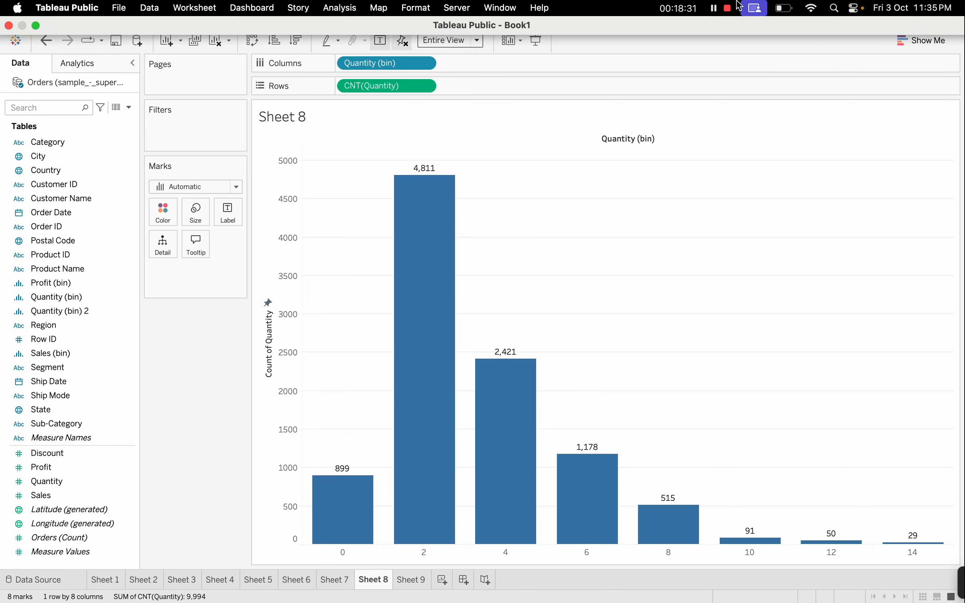